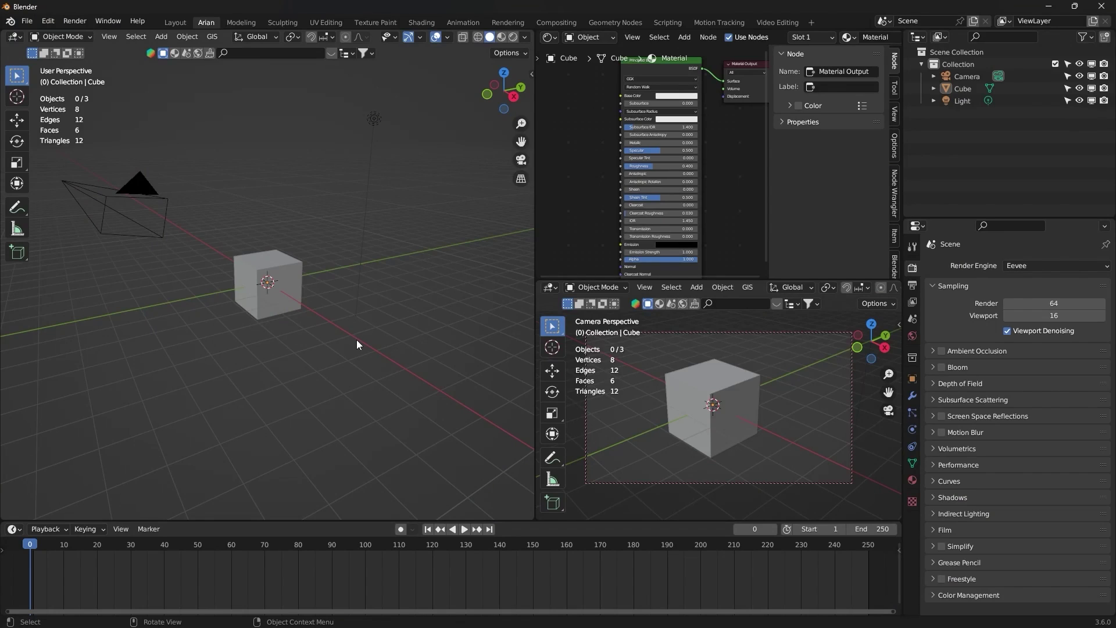
Step: Switch to the Motion Tracking workspace and locate the IMG_6398.MOV clip in the file browser
left_click(716, 21)
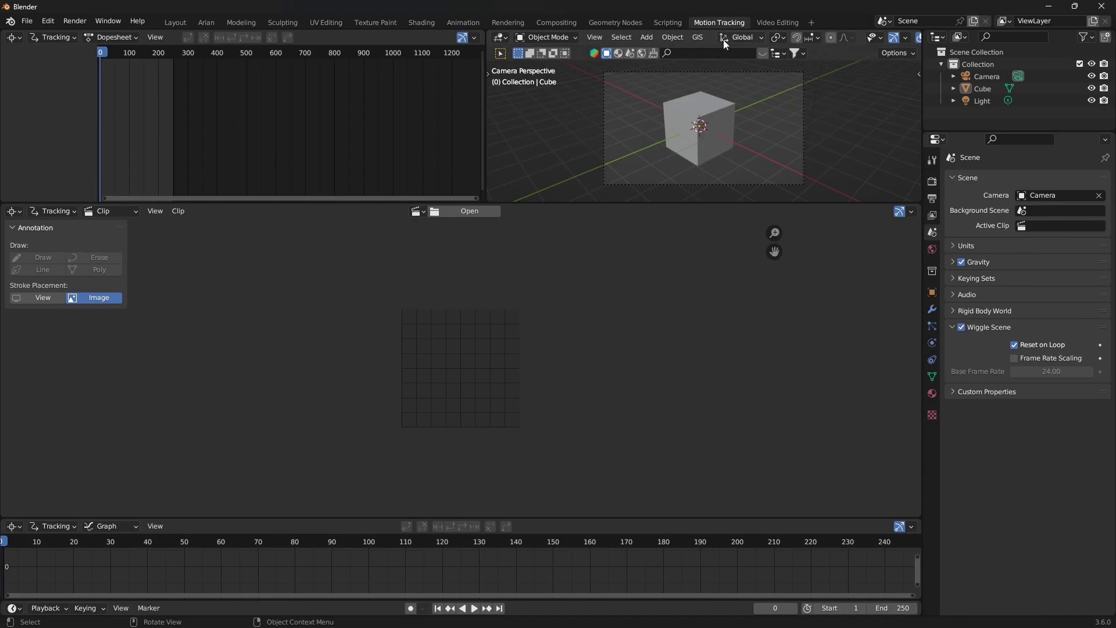
left_click(811, 22)
left_click(490, 212)
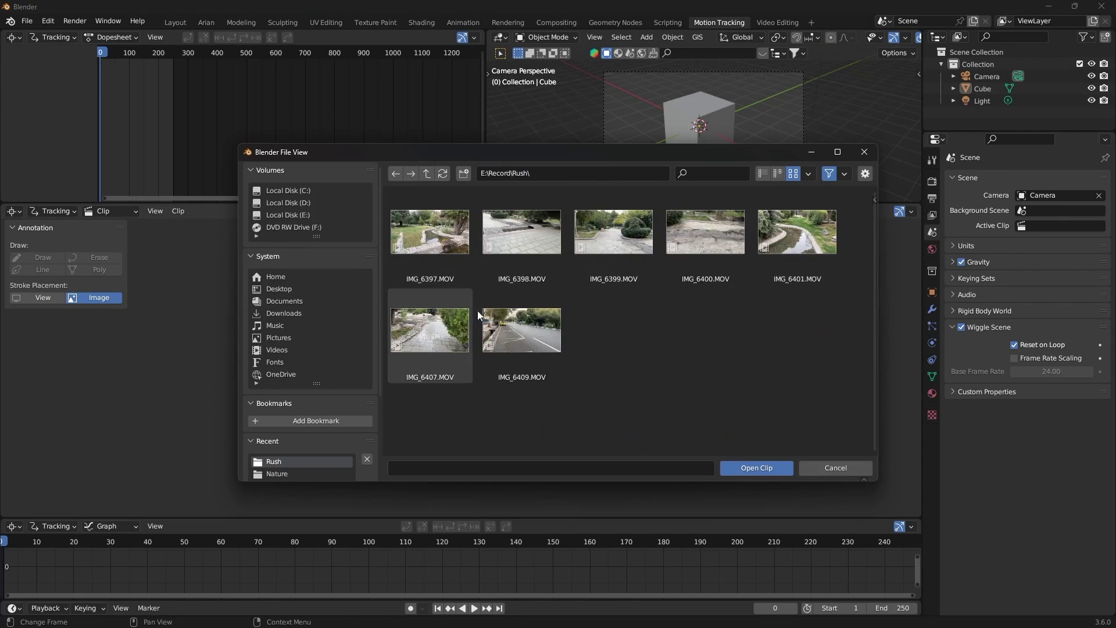
left_click(534, 236)
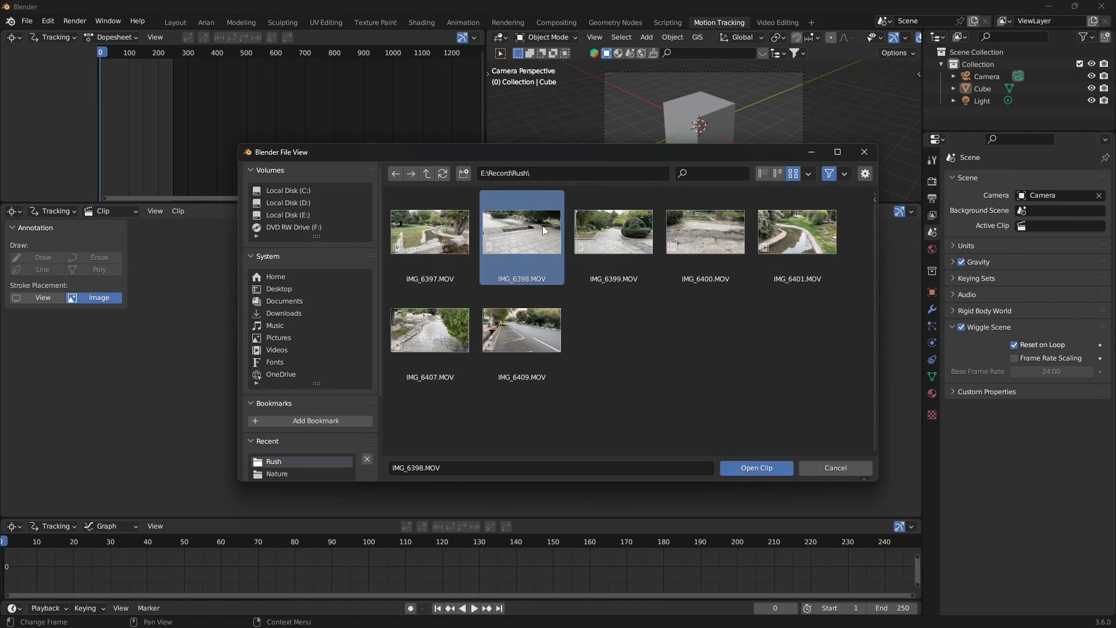
Step: Confirm IMG_6398.MOV is 1920×1080 at 30 fps, then bring up the render settings
key("alt+Return")
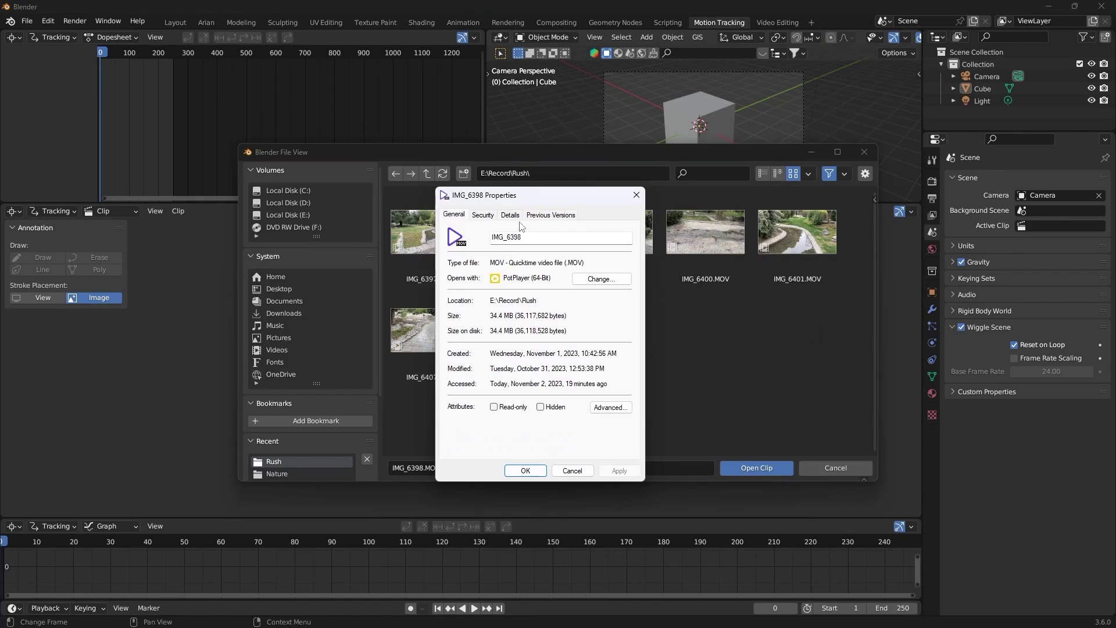
left_click(511, 216)
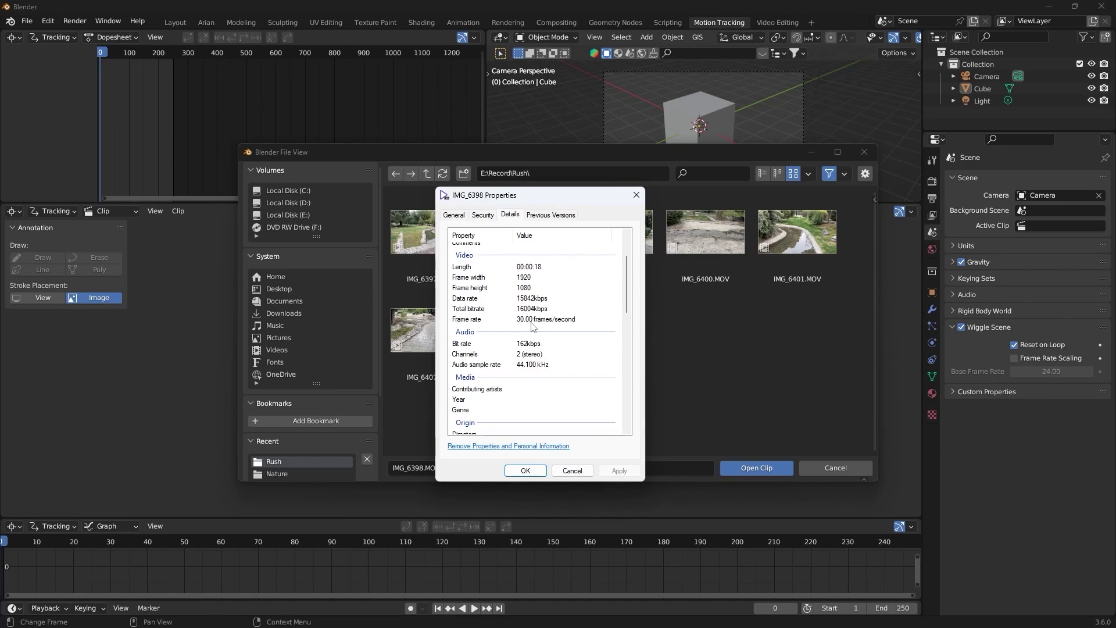
left_click(636, 195)
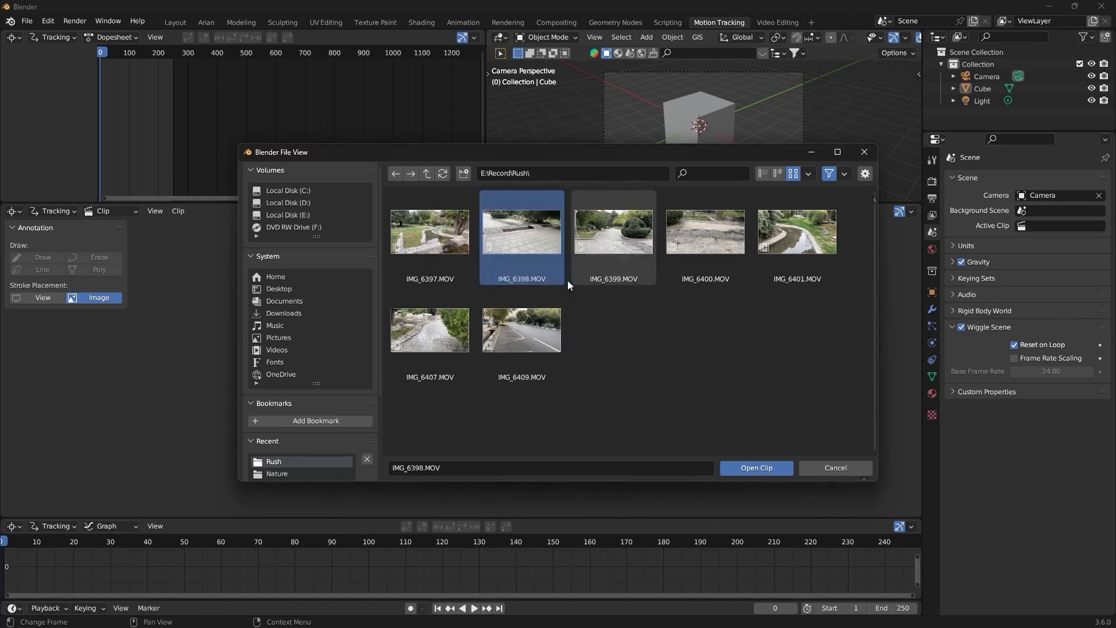
left_click(807, 155)
left_click(929, 180)
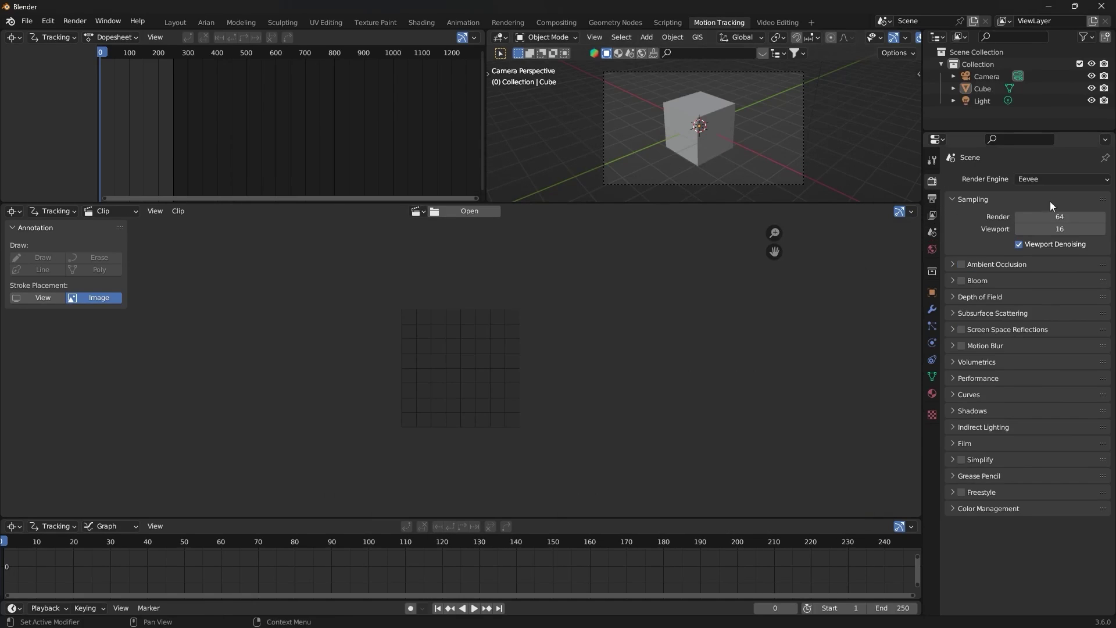
Step: Render with Cycles on GPU Compute at a 30 fps output frame rate
left_click(1052, 178)
left_click(1044, 218)
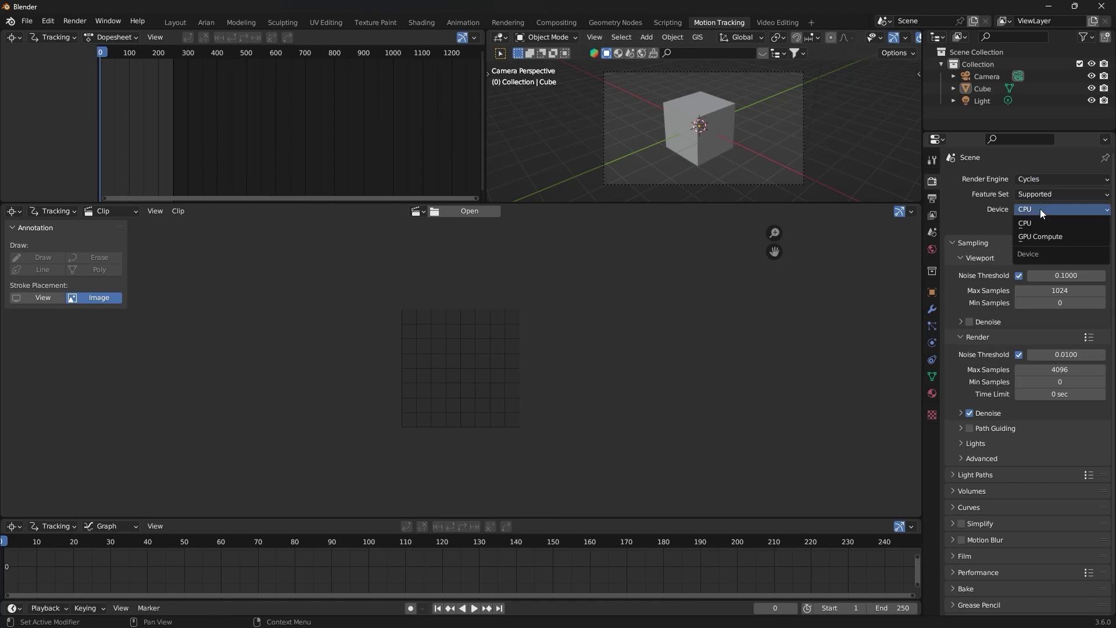
left_click(1044, 237)
left_click(933, 198)
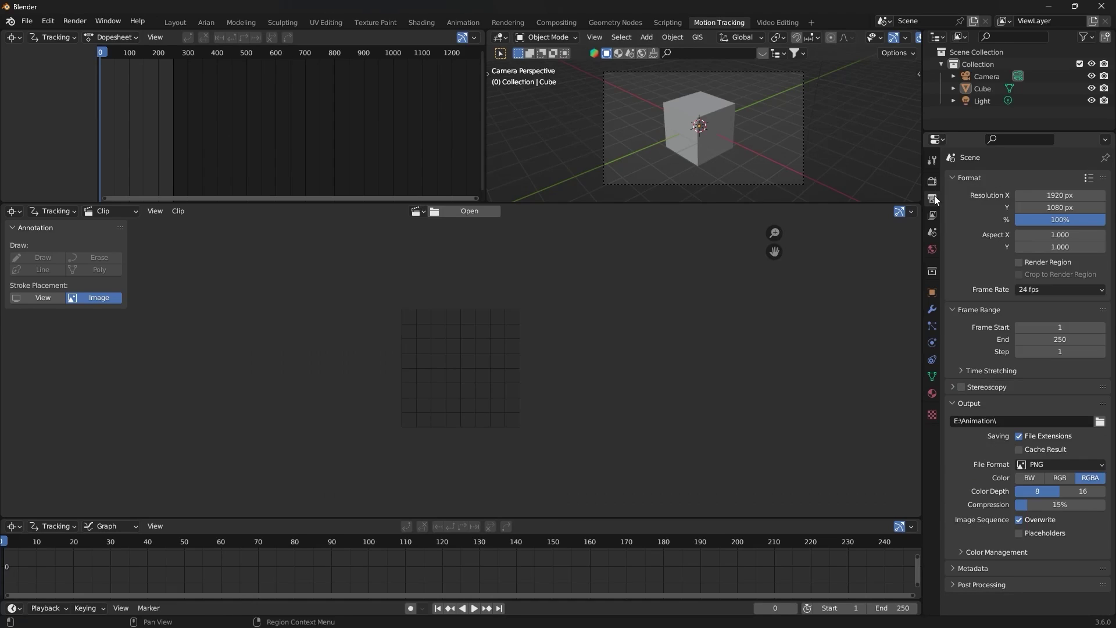
left_click(1036, 288)
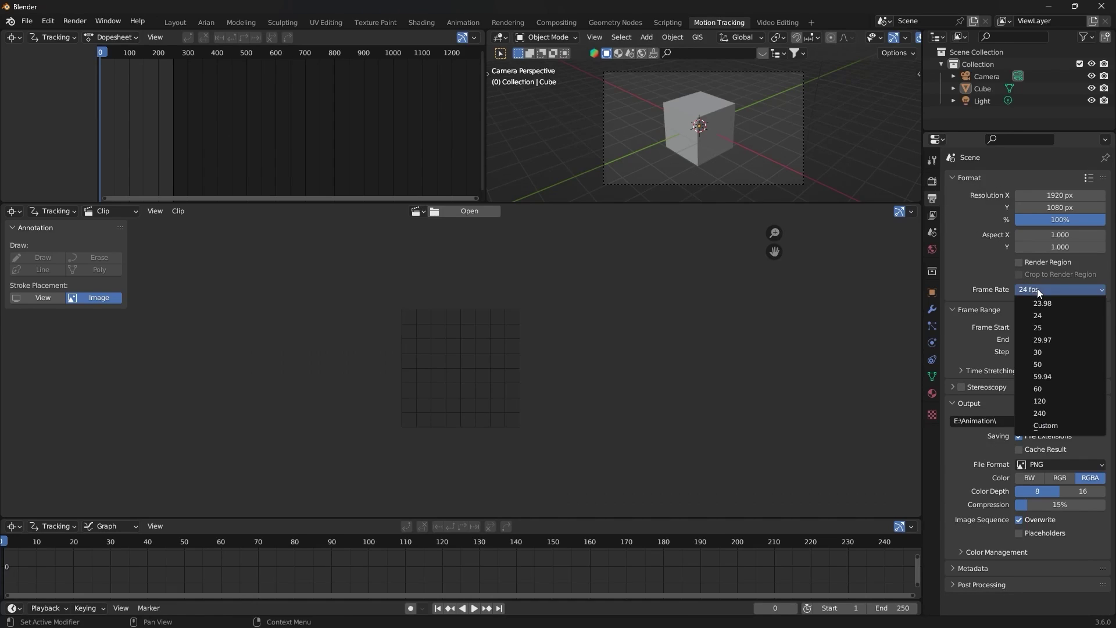
left_click(1047, 351)
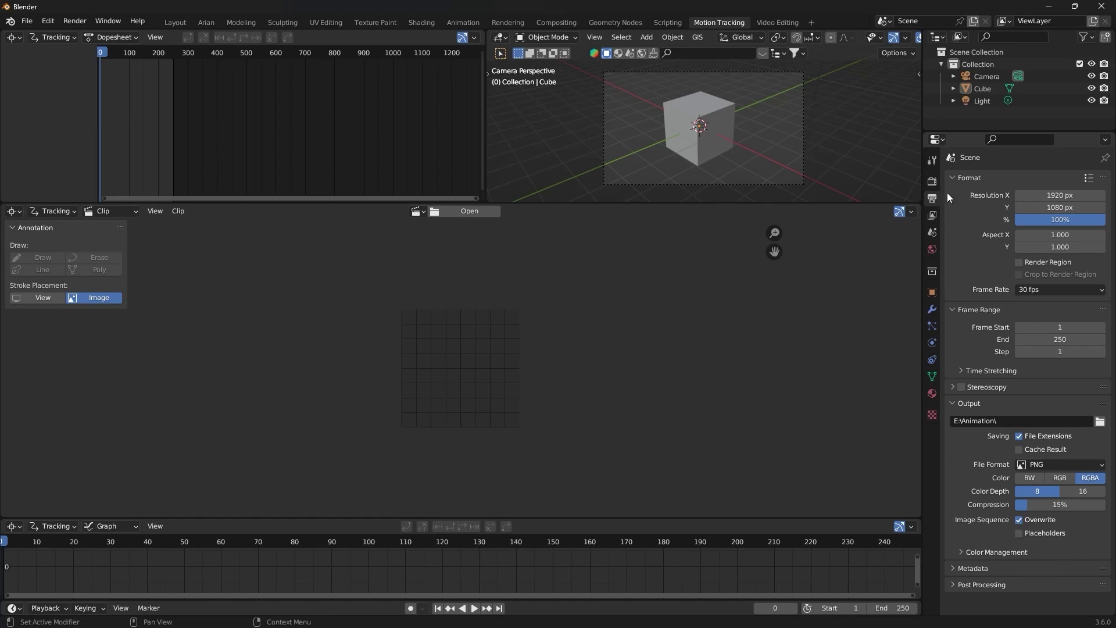
Step: Set the colour management view transform to Standard and reopen the clip file browser
left_click(932, 181)
scroll(990, 352, "down", 1)
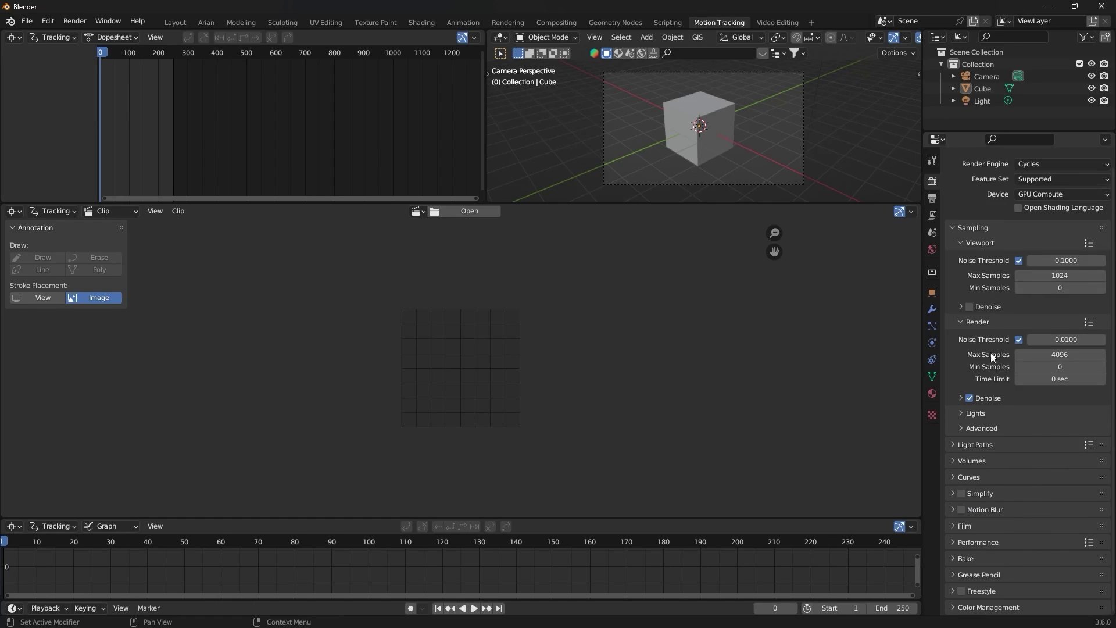
left_click(1016, 608)
scroll(1023, 544, "down", 5)
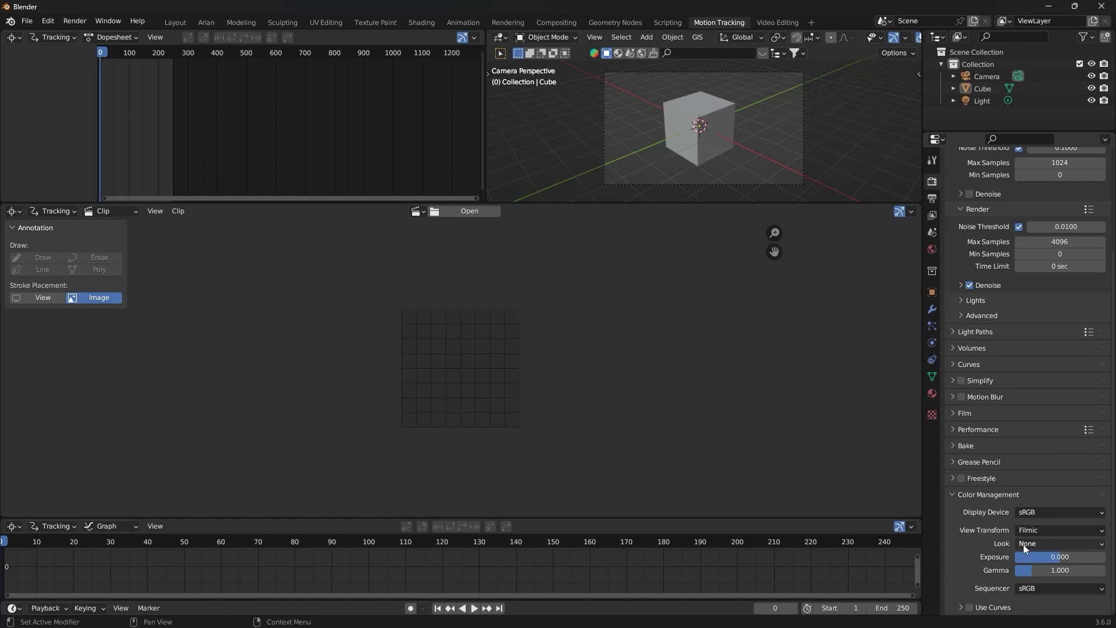
left_click(1044, 531)
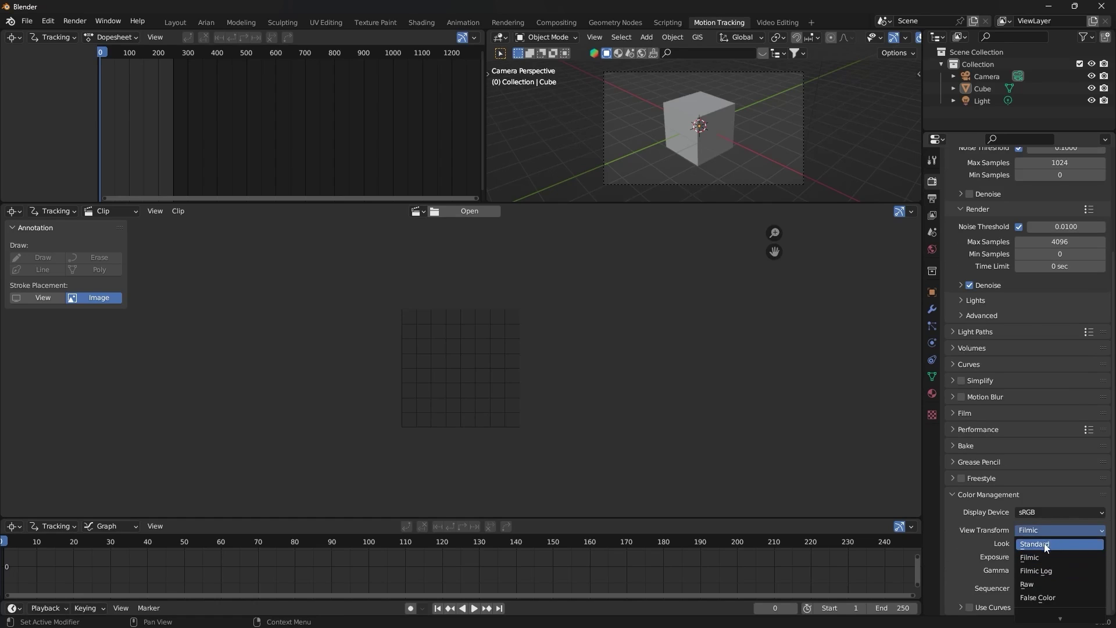
left_click(1044, 543)
key("alt+o")
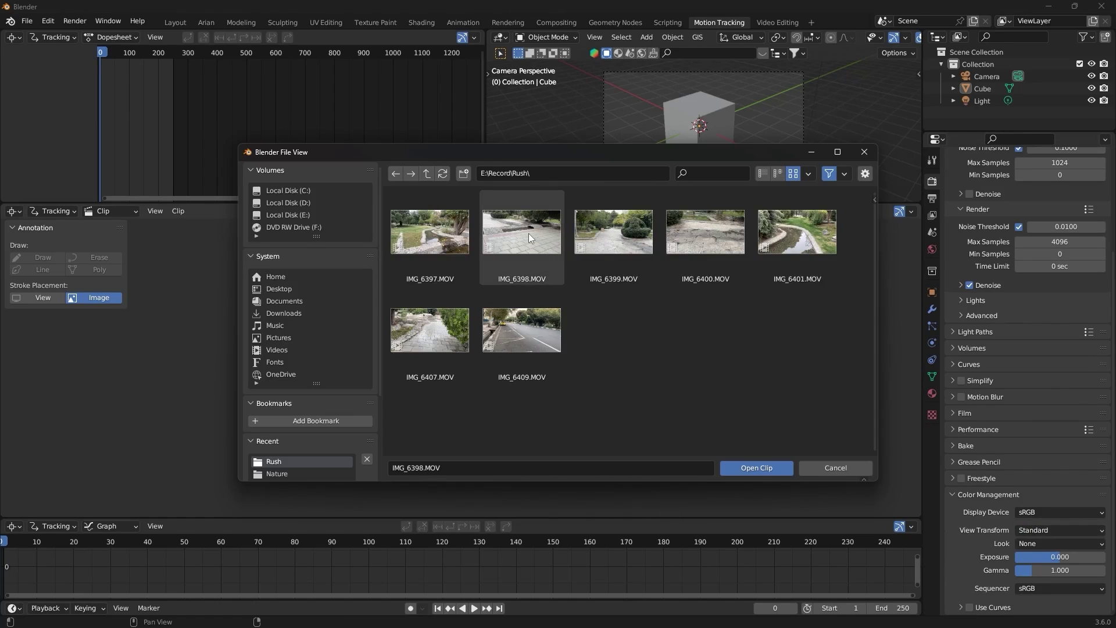
Step: Load IMG_6398.MOV into the clip editor as the footage to track
left_click(528, 232)
double_click(527, 232)
scroll(573, 330, "down", 2)
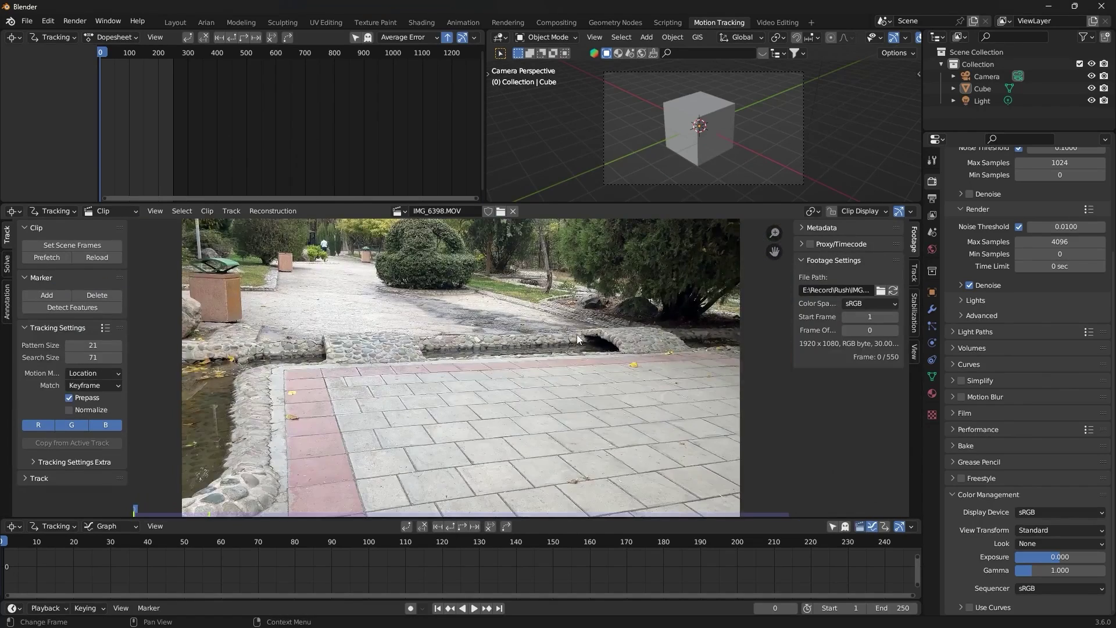
scroll(576, 332, "down", 1)
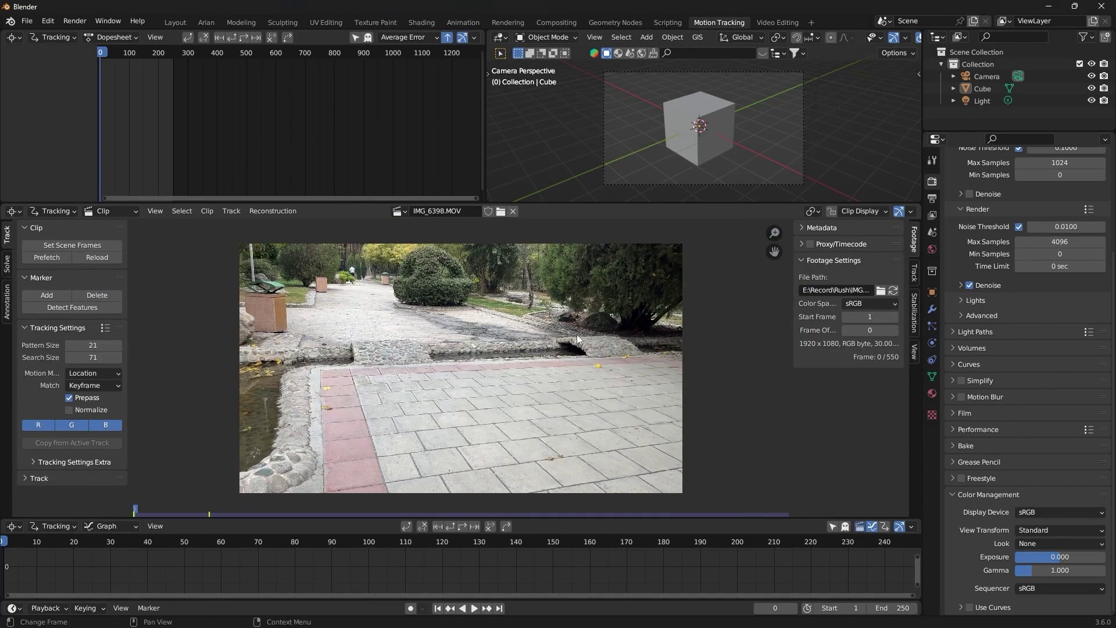
Step: Set the tracking camera's lens focal length to 26 mm
left_click(915, 273)
left_click(817, 316)
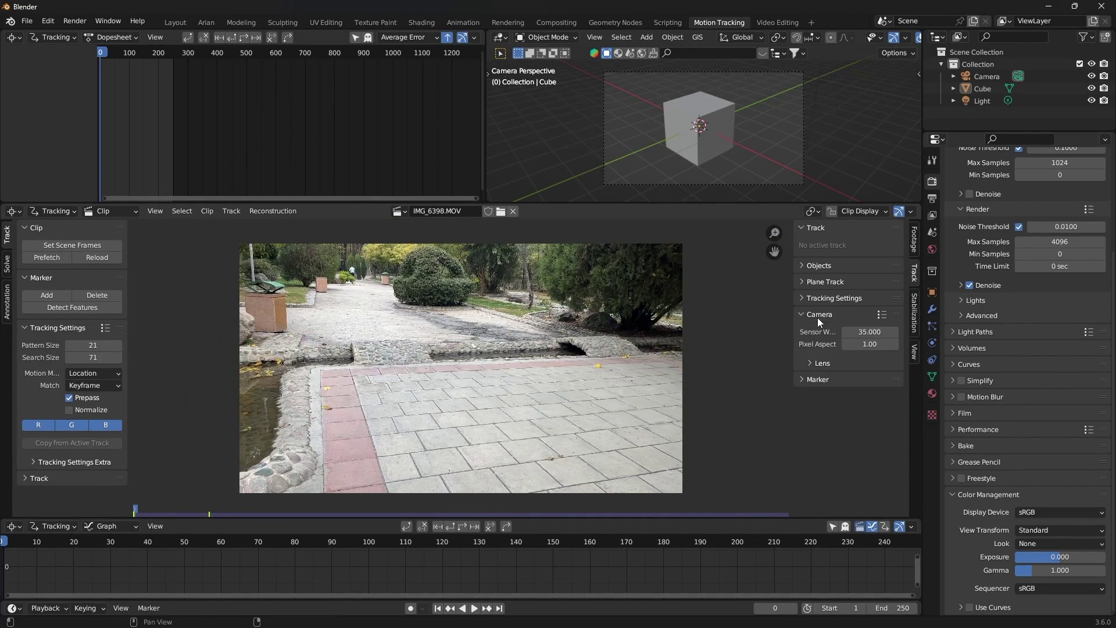
left_click(834, 362)
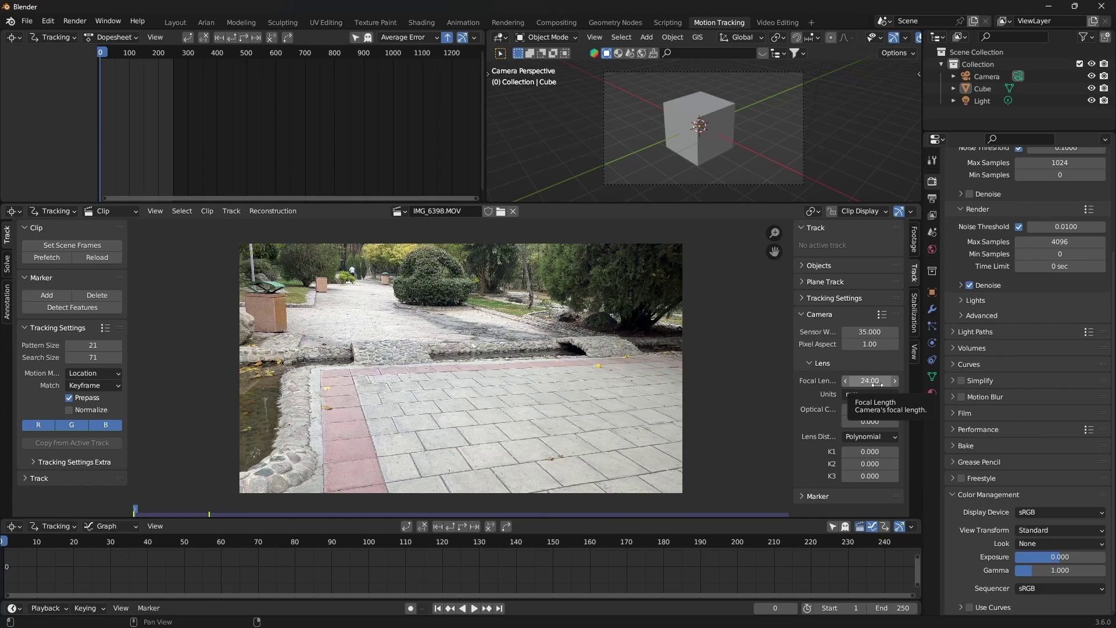
left_click(878, 383)
type("26")
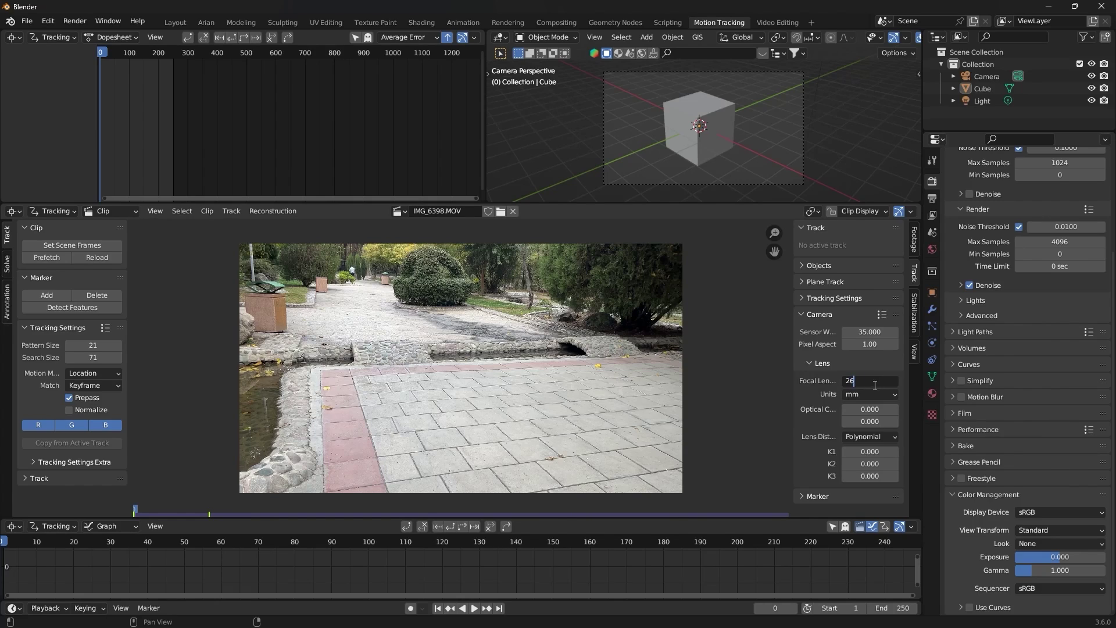
key("Return")
left_click(914, 238)
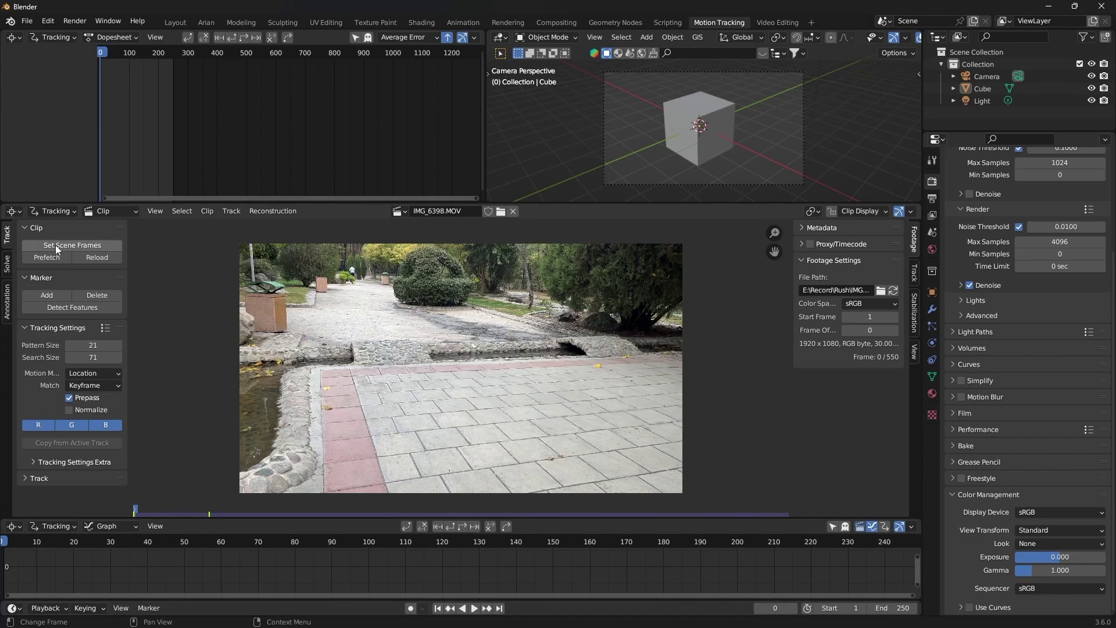
Step: Match scene frames to the clip's 550, prefetch the footage, and use Location, Rotation & Scale motion
left_click(100, 247)
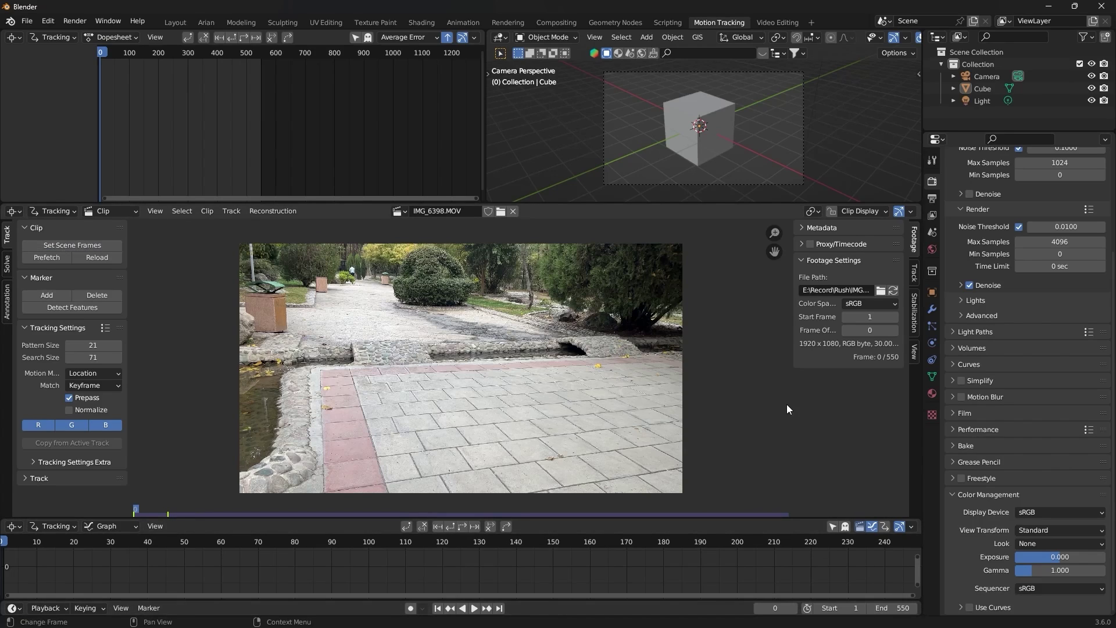
left_click(42, 260)
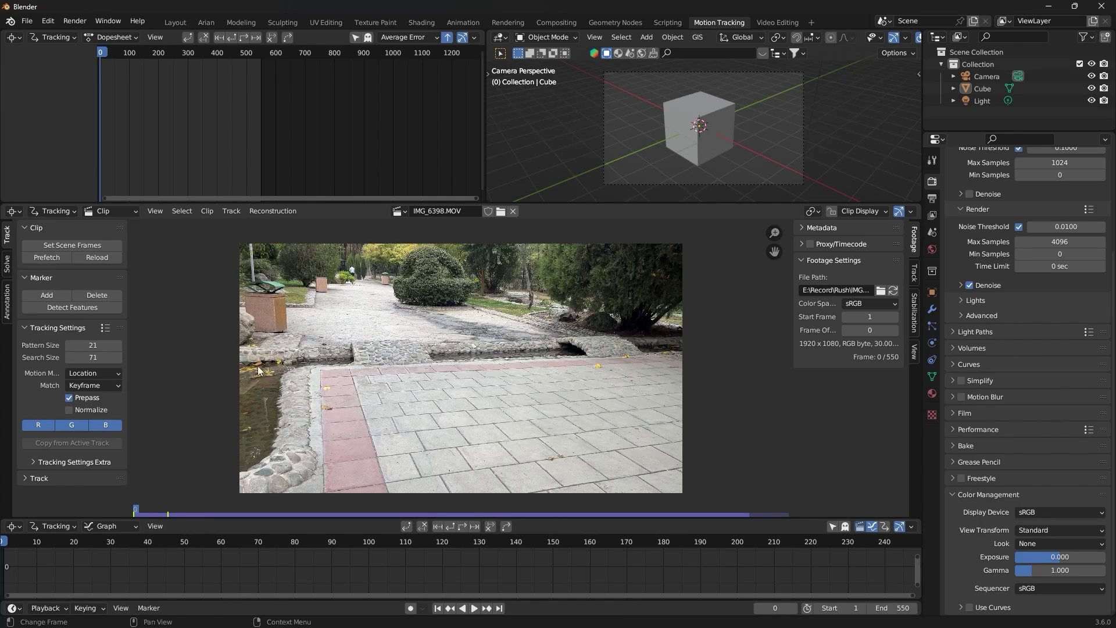
left_click(93, 375)
mouse_move(286, 546)
left_mouse_down()
mouse_move(623, 542)
mouse_move(225, 538)
left_mouse_up()
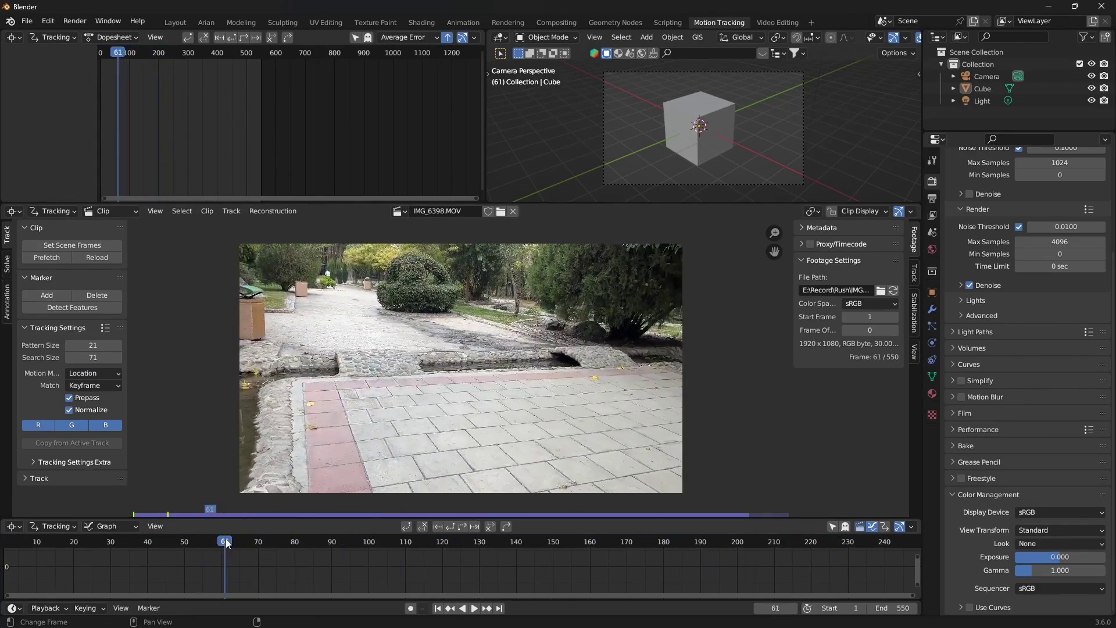
left_click(104, 371)
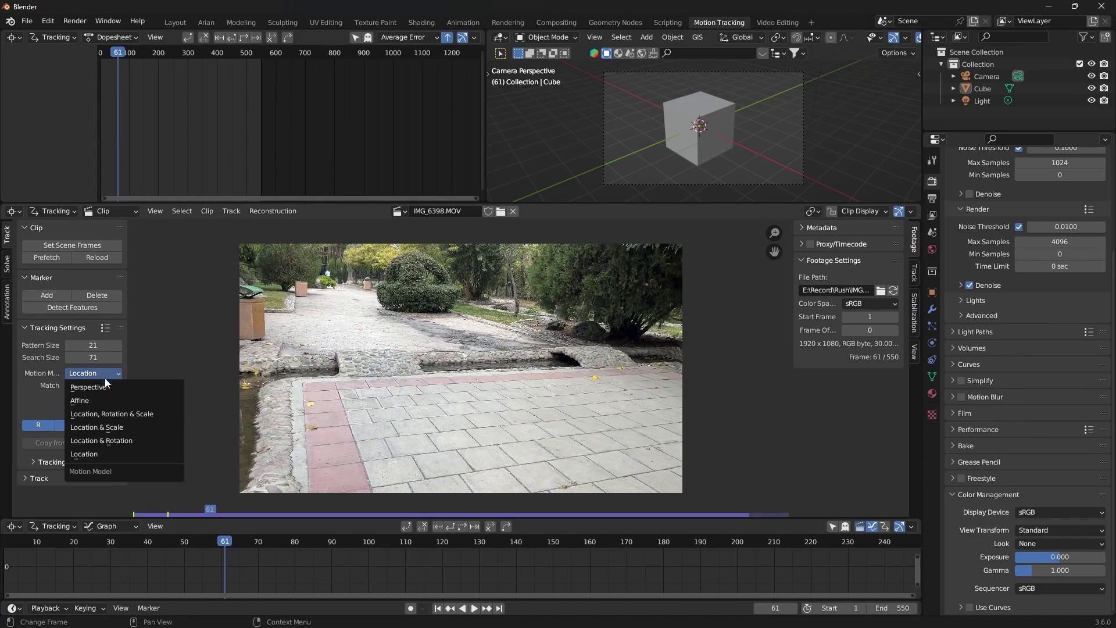
left_click(140, 416)
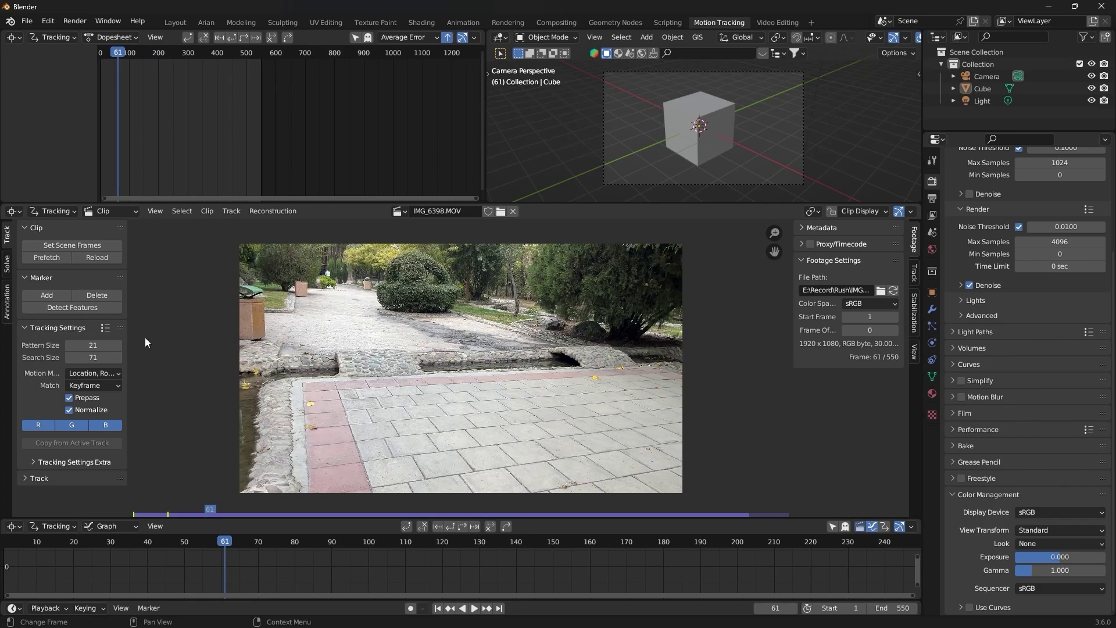
Step: Detect features at frame 61 with margin 32, threshold 0.010 and distance 64
left_click(70, 308)
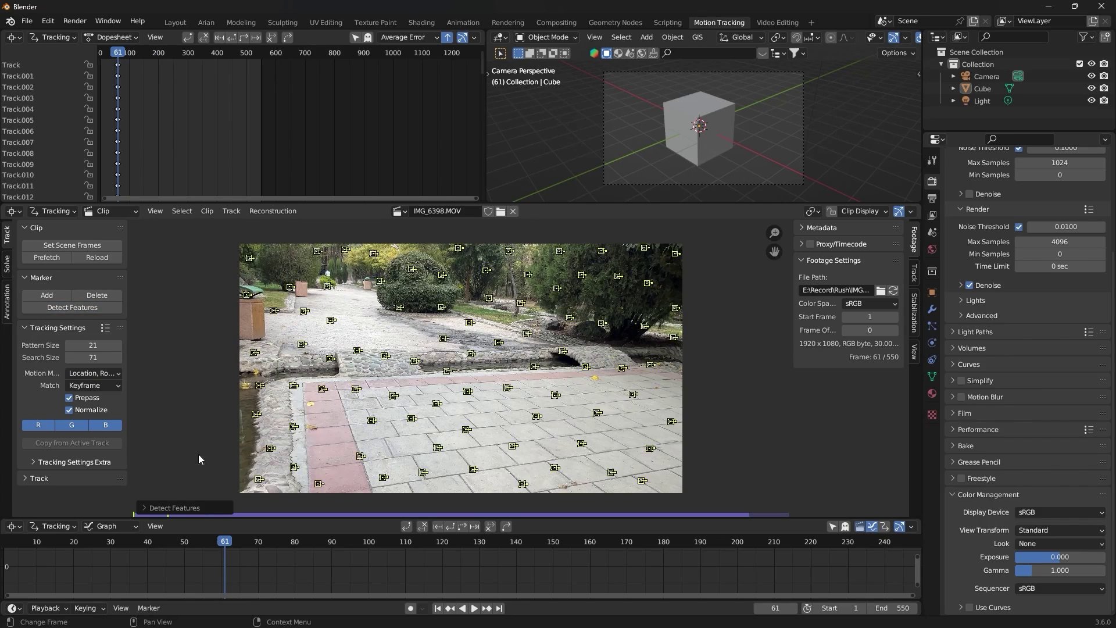
left_click(187, 508)
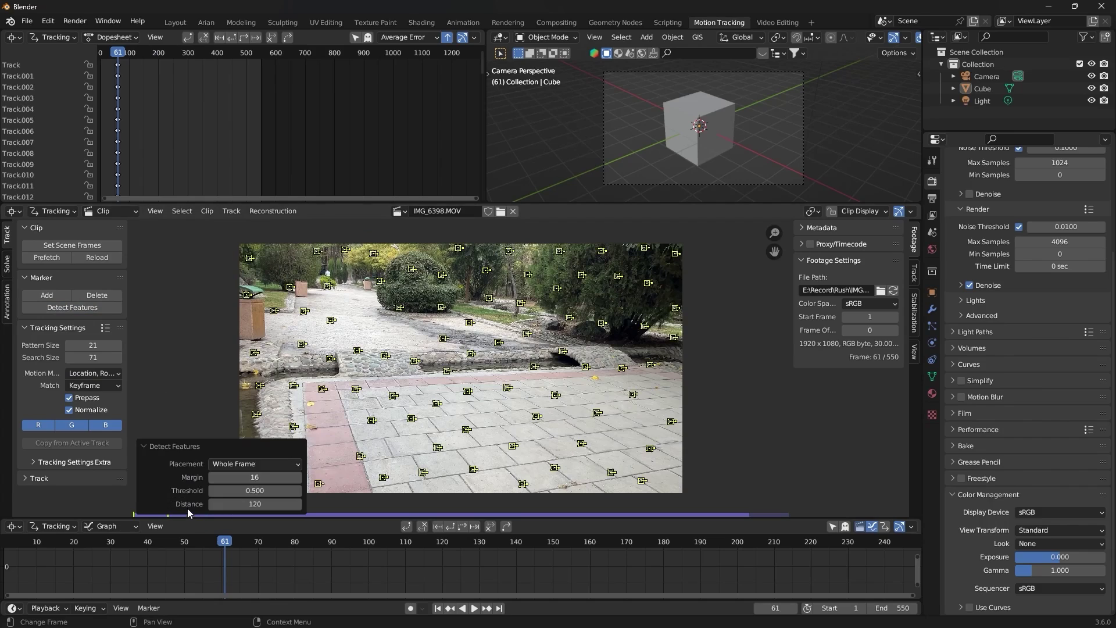
left_click(262, 479)
type("32")
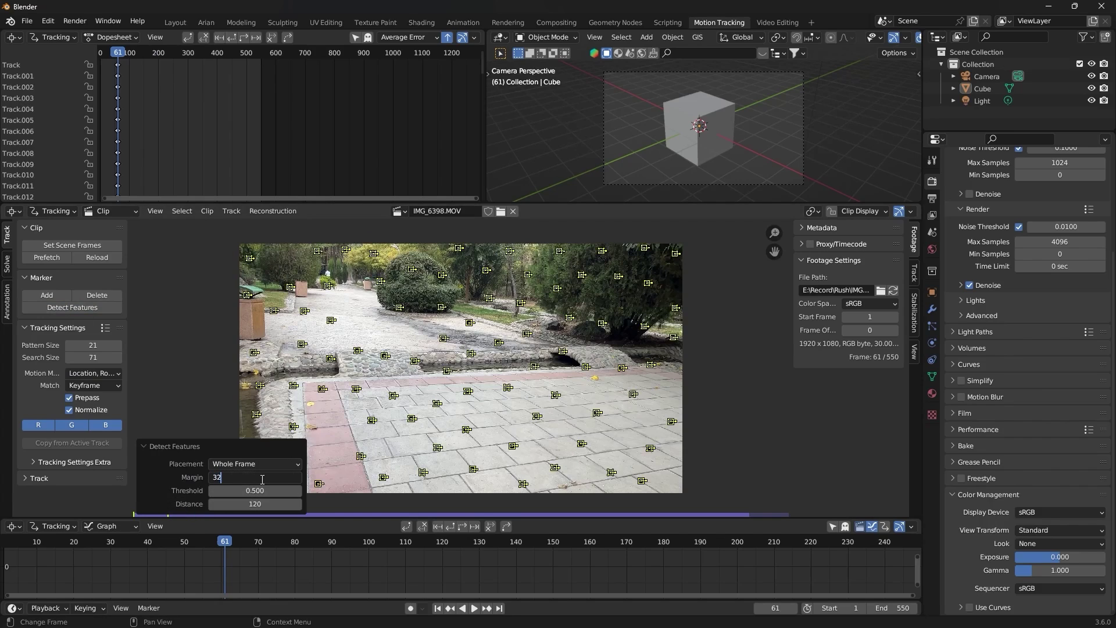
key("Return")
left_click(278, 491)
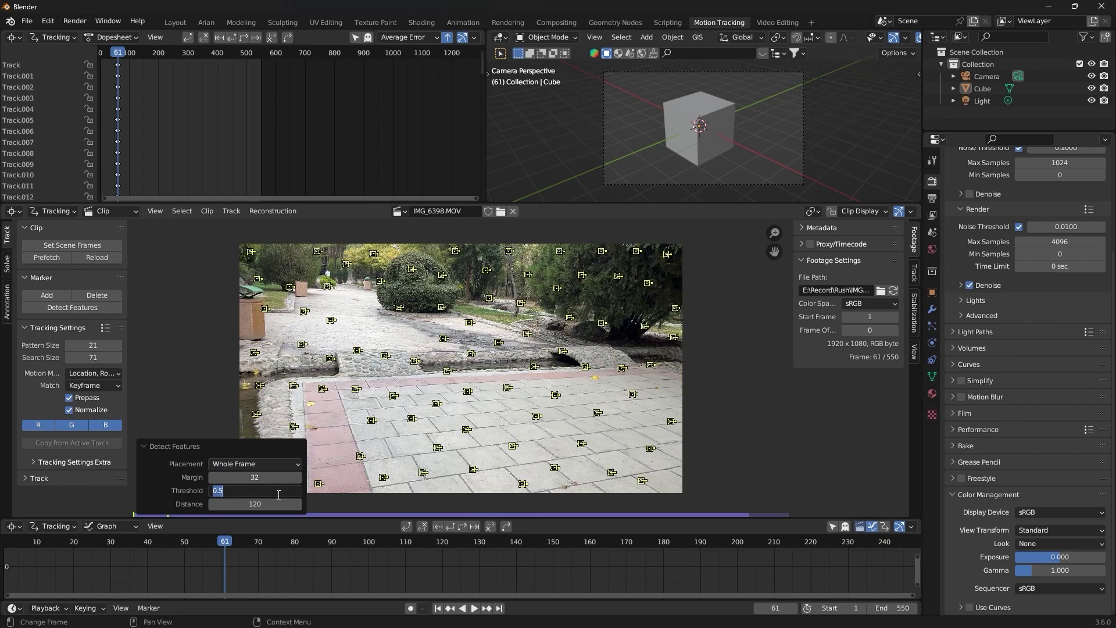
type("0.010")
key("Return")
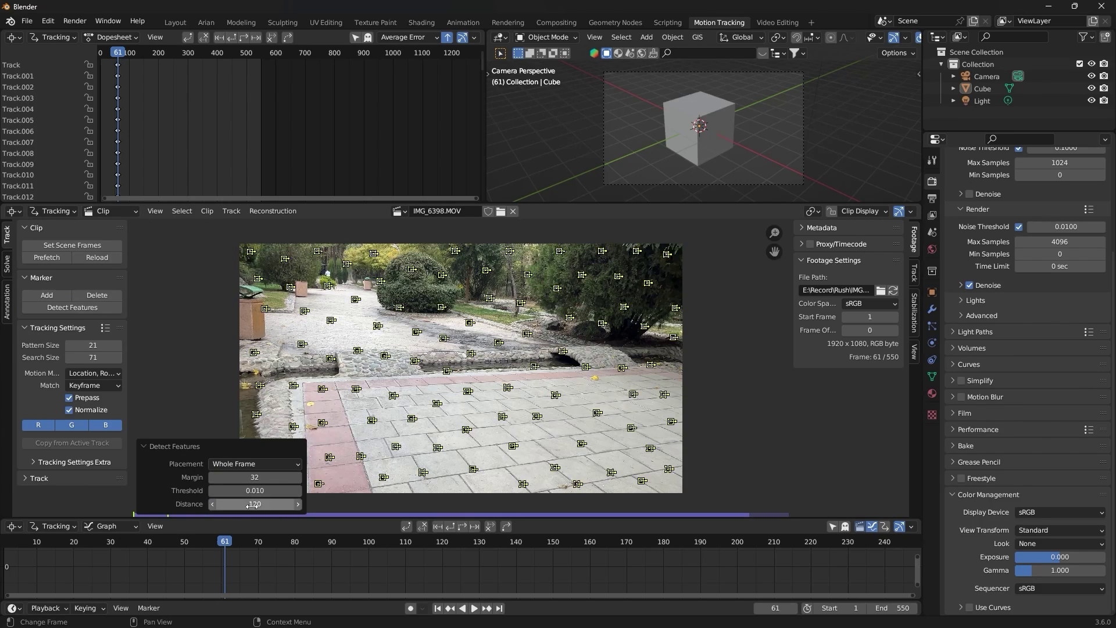
left_click(253, 504)
type("64")
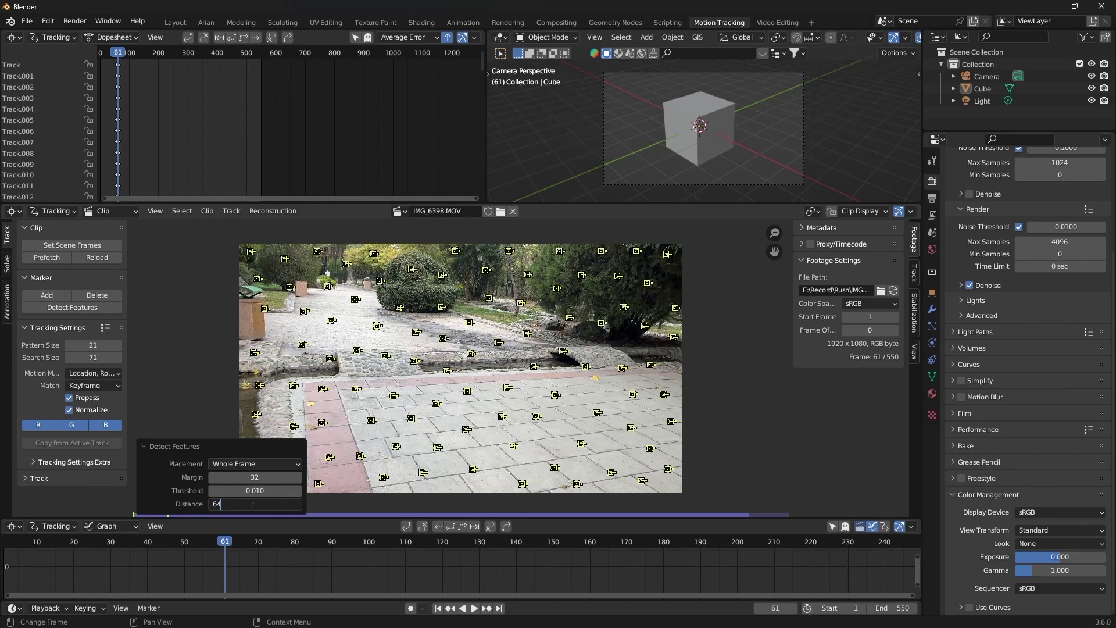
key("Return")
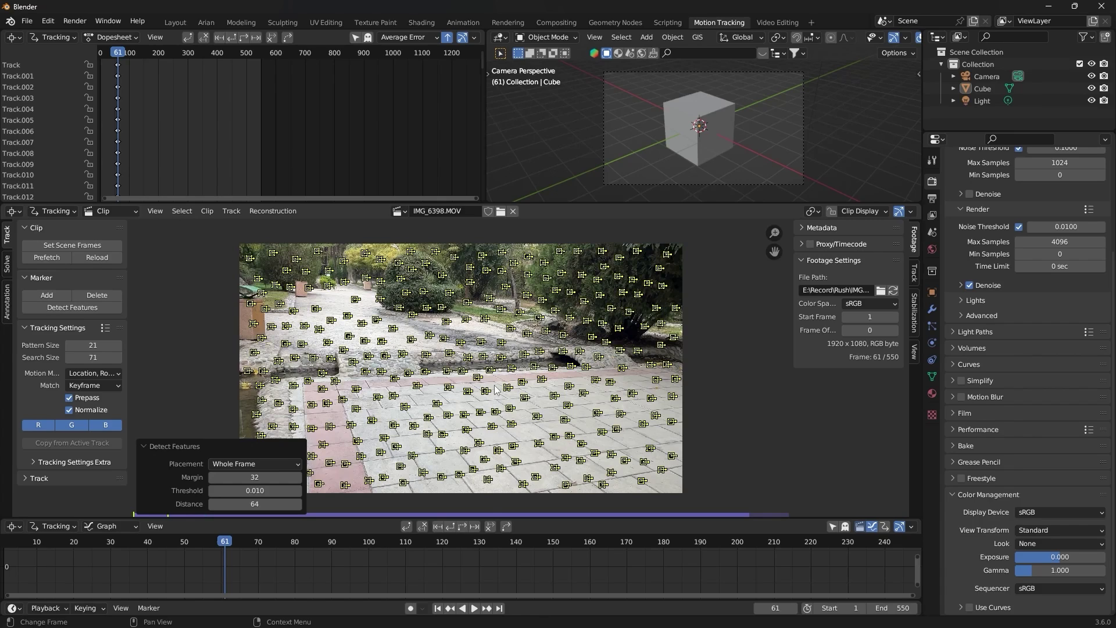
left_click(173, 330)
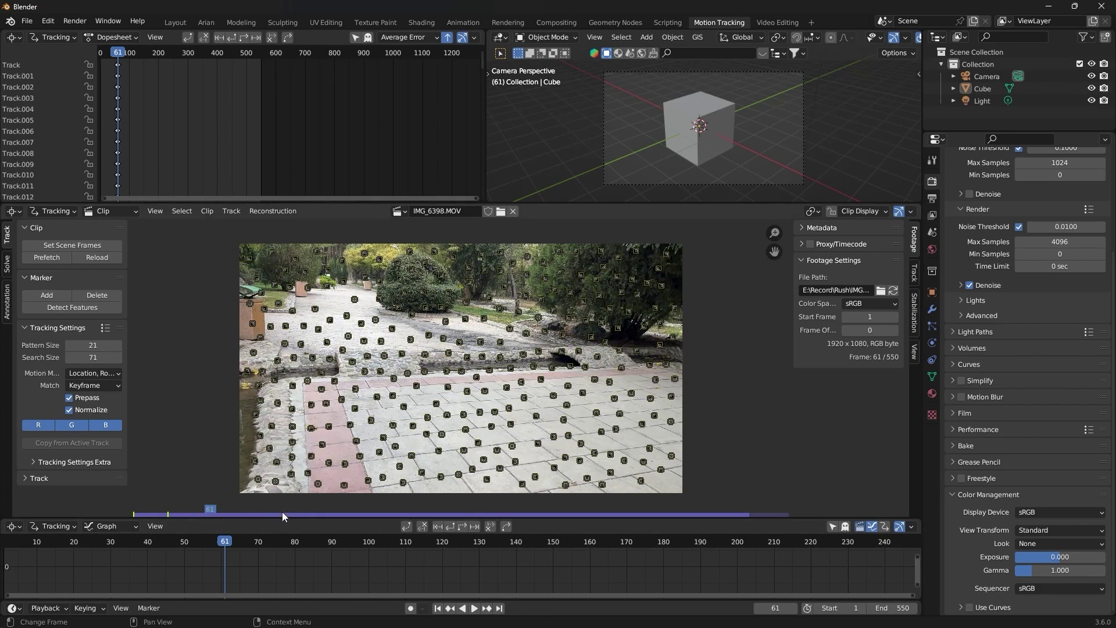
left_click_drag(222, 549, 286, 552)
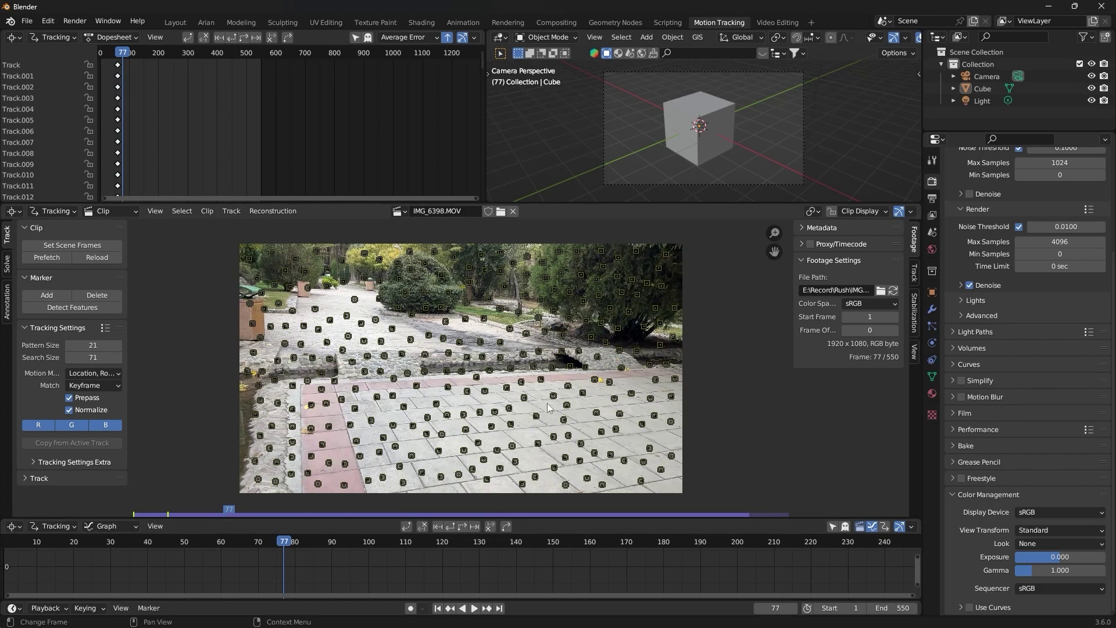
key("a")
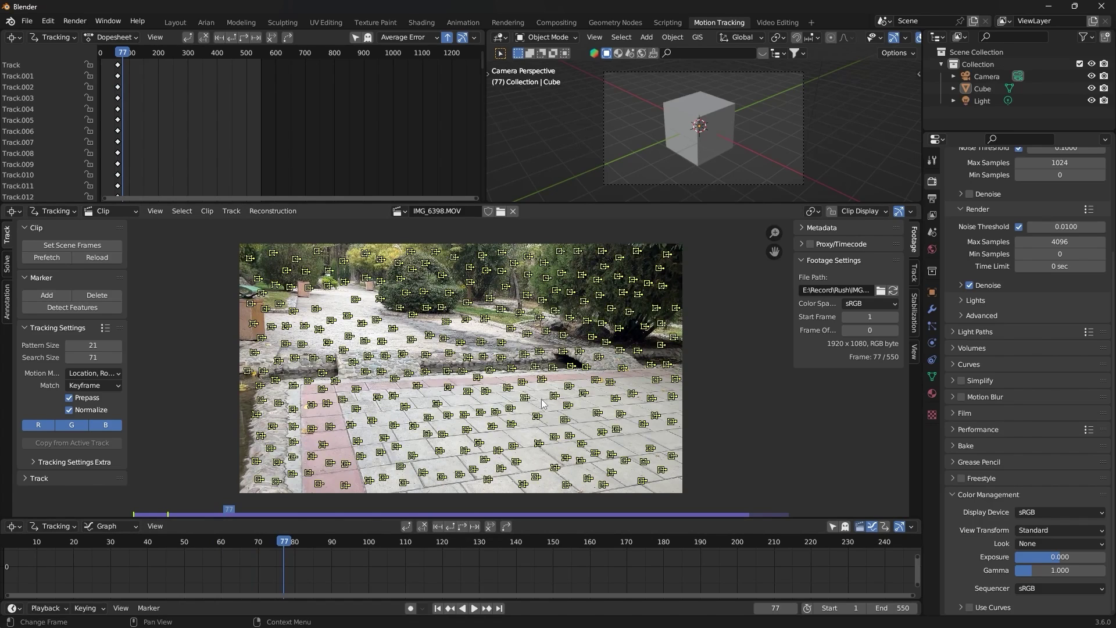
key("alt+a")
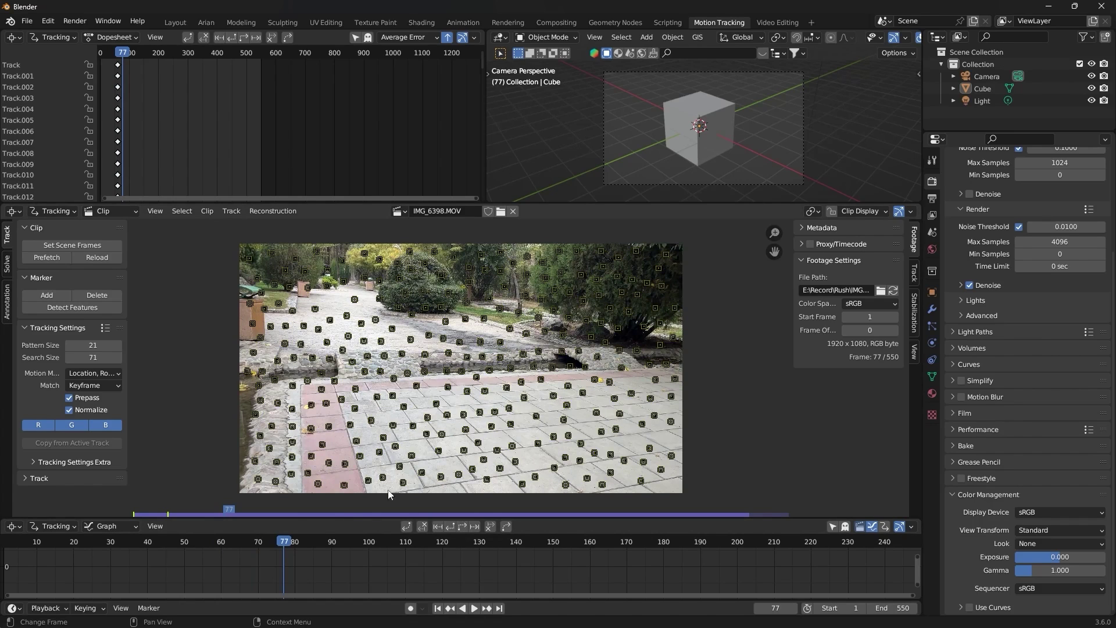
left_click_drag(347, 546, 141, 552)
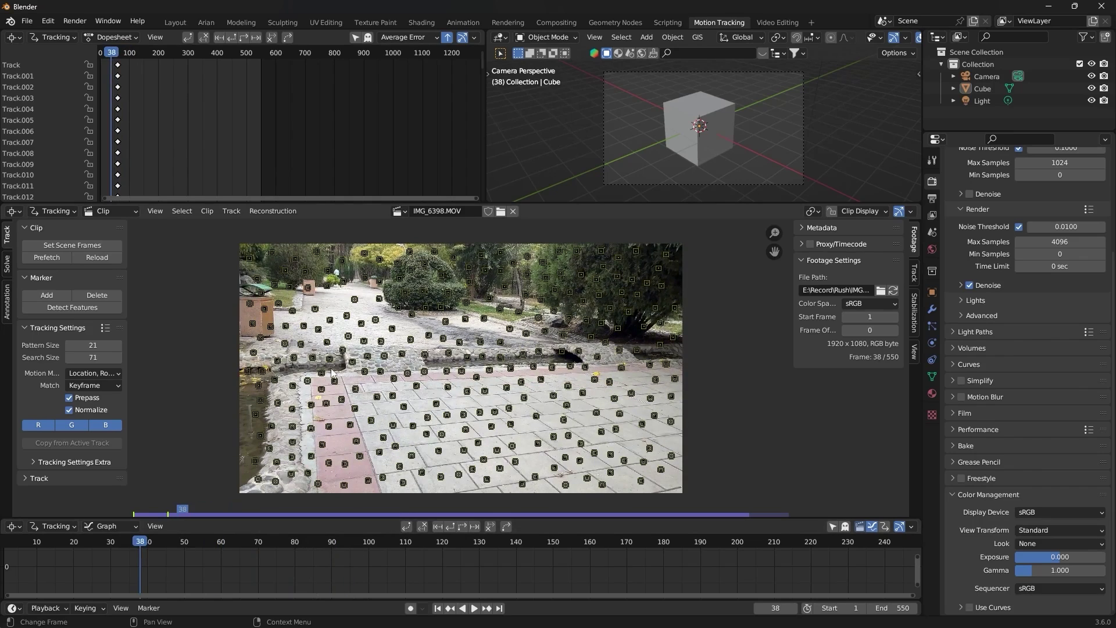
key("a")
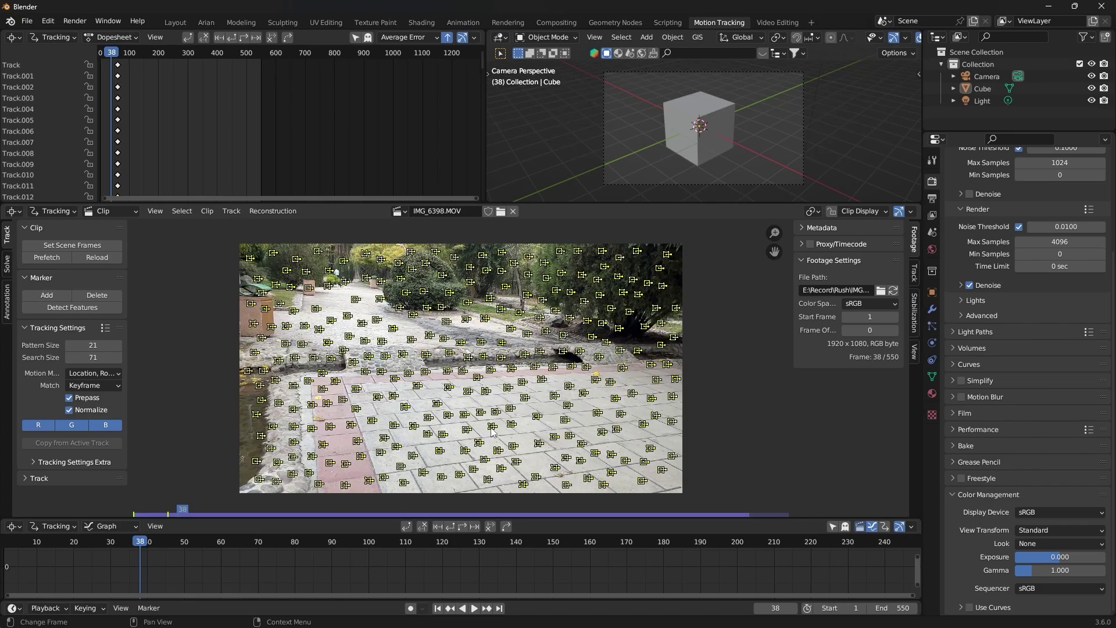
key("ctrl+t")
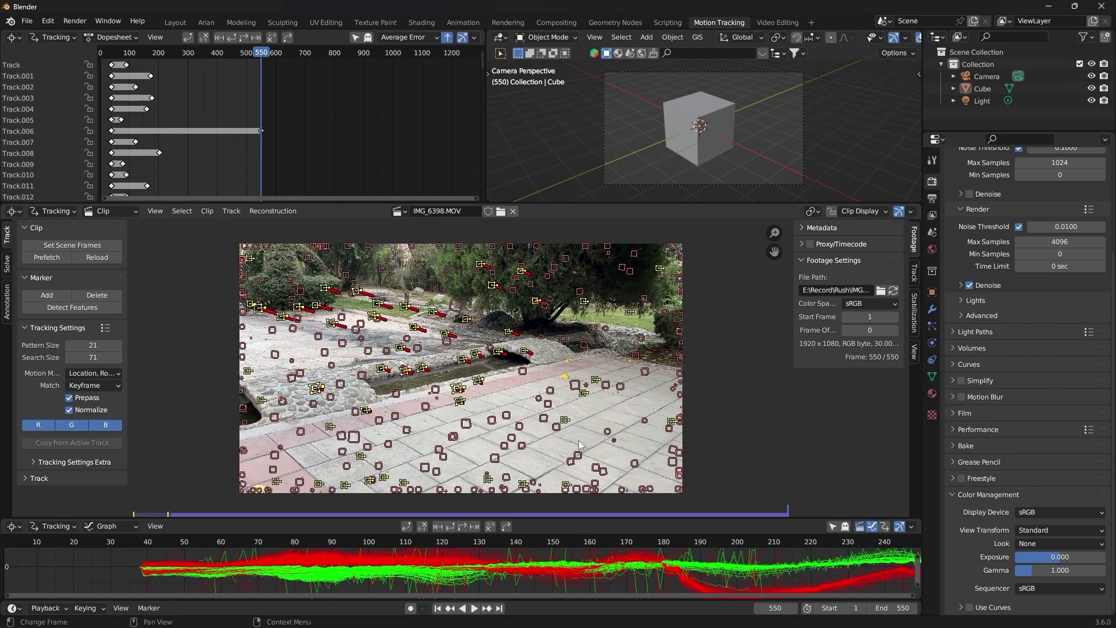
key("ctrl+z")
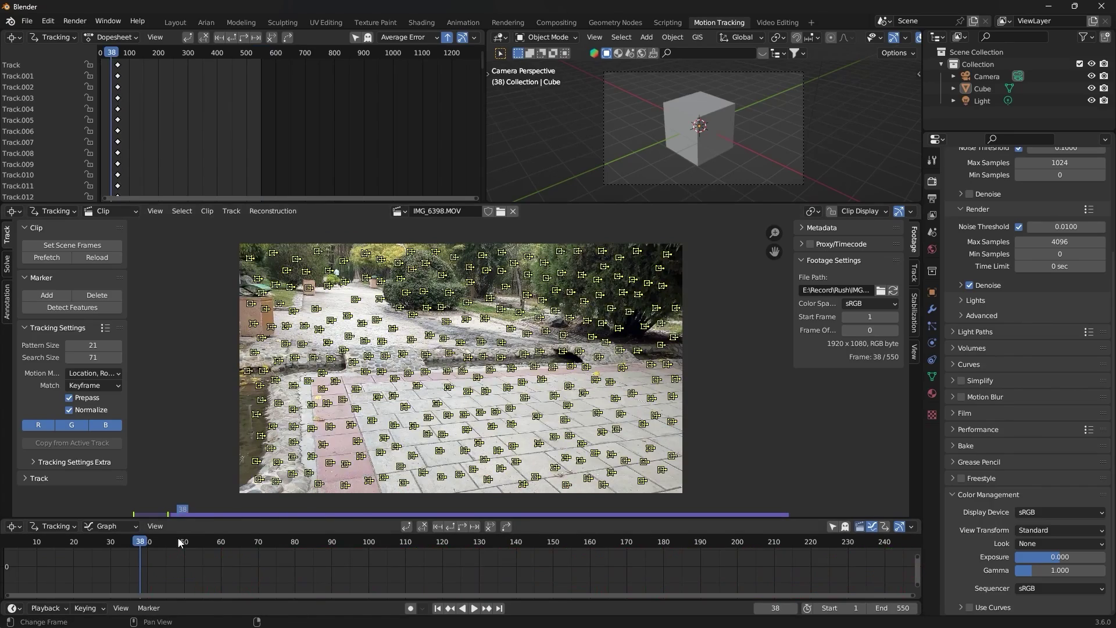
Step: Track all markers forward from frame 1 to 550 and enlarge the motion graph to review them
left_click_drag(140, 545, 5, 557)
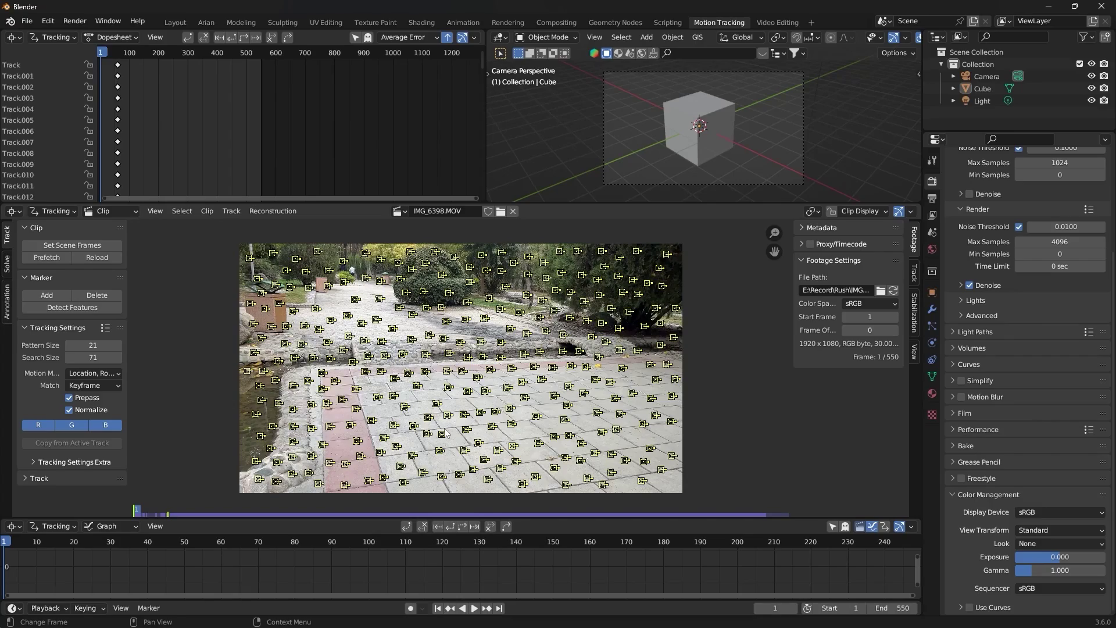
key("ctrl+t")
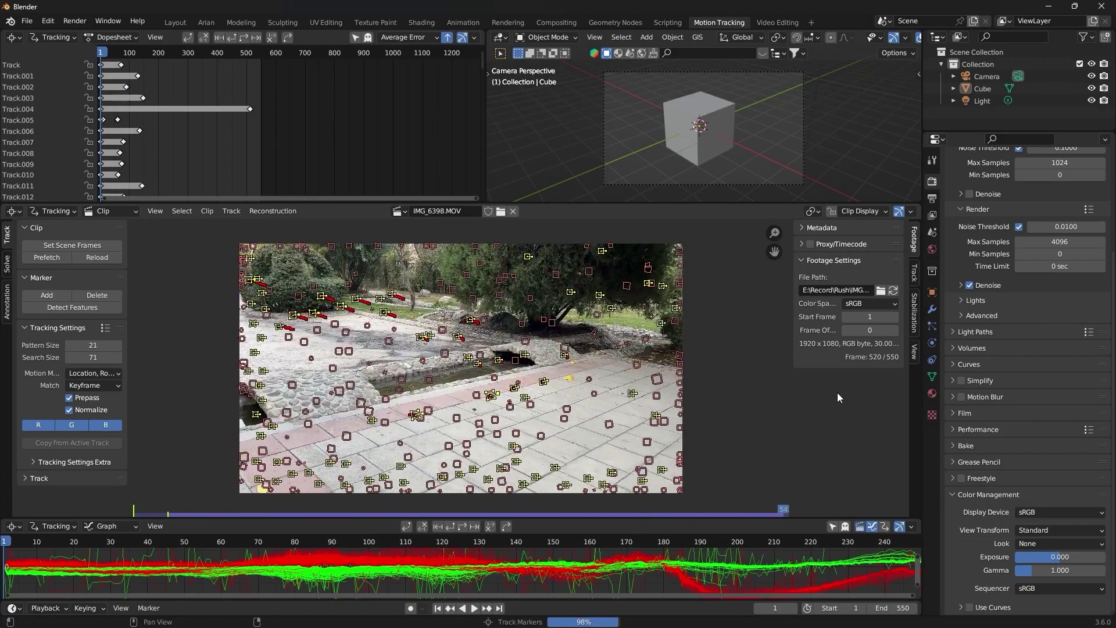
key("Home")
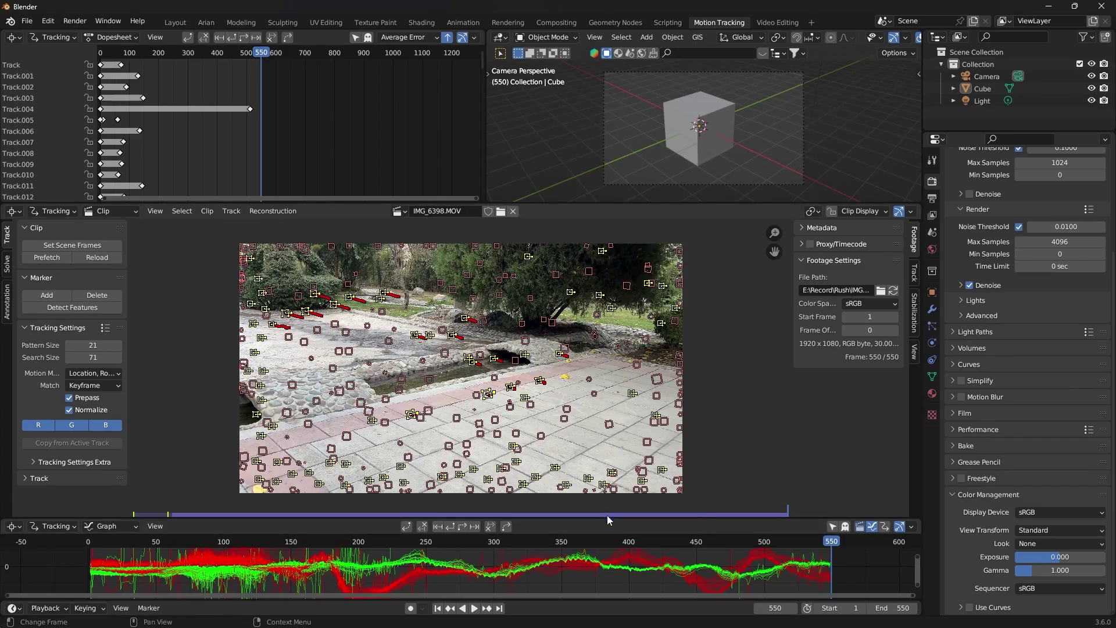
left_click_drag(607, 517, 603, 417)
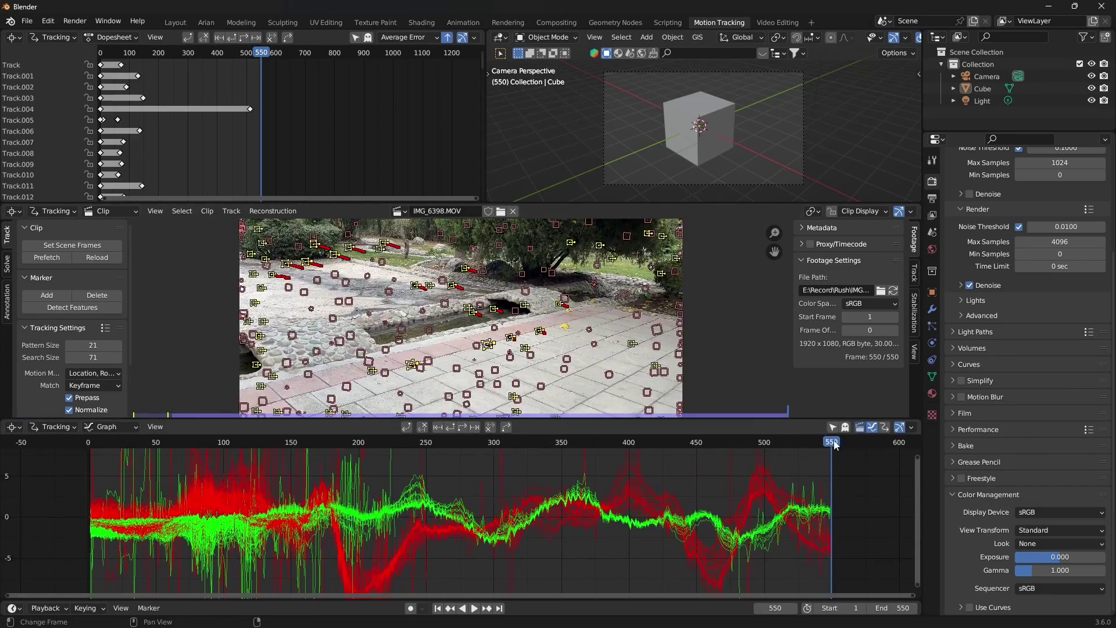
left_click_drag(834, 445, 519, 430)
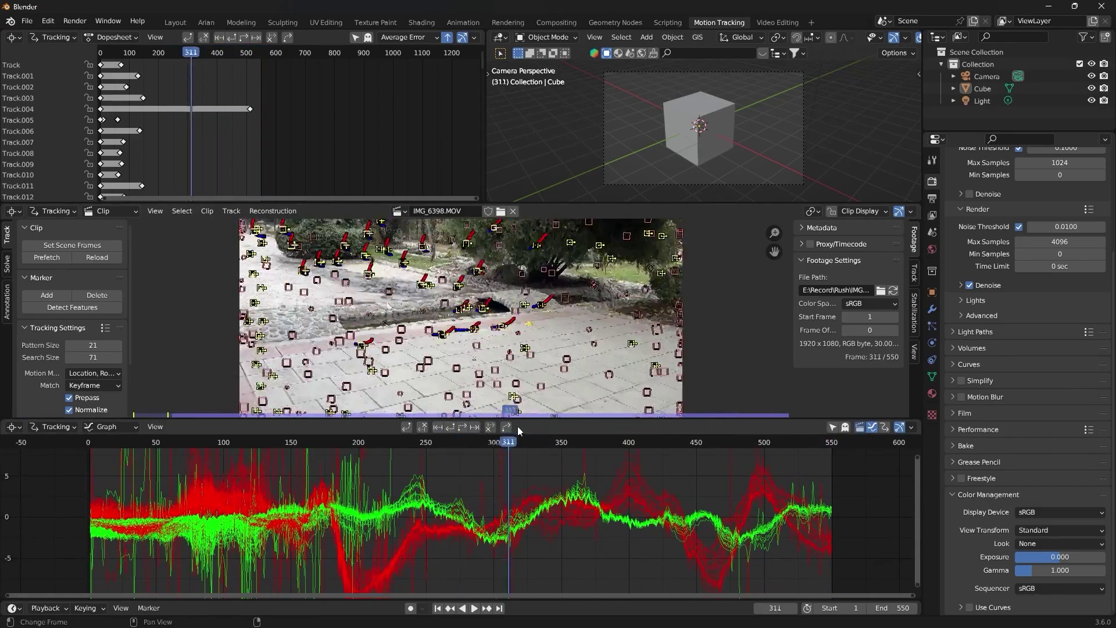
left_click_drag(519, 430, 247, 411)
scroll(400, 463, "down", 1)
Step: Run Clean Tracks with Frames 550, Error 0.120 and type Delete Track
scroll(399, 465, "down", 1)
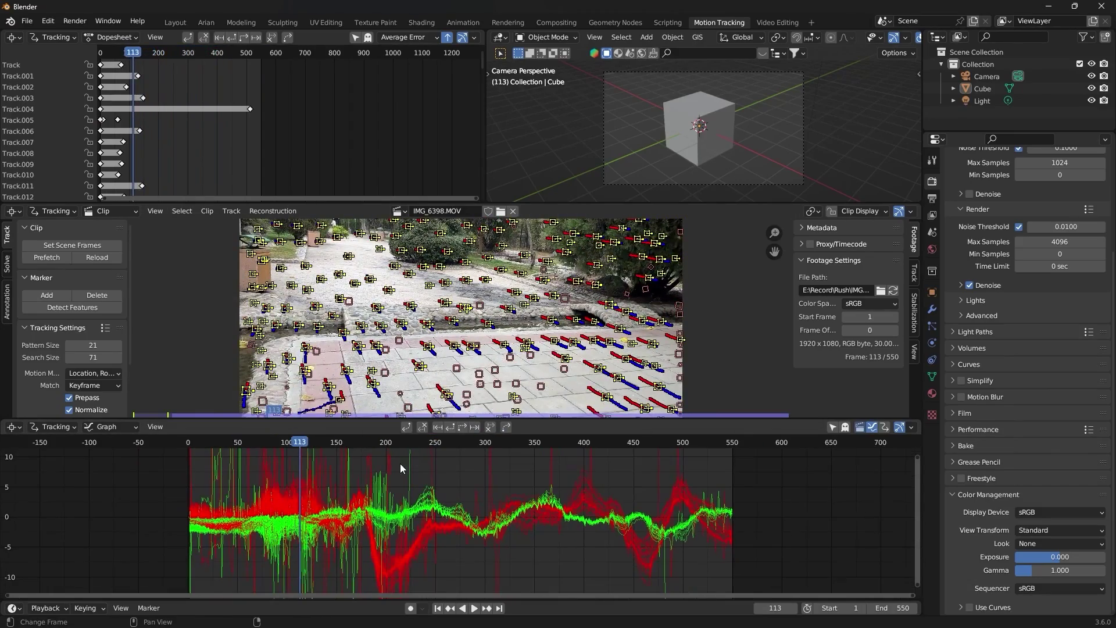
left_click(7, 266)
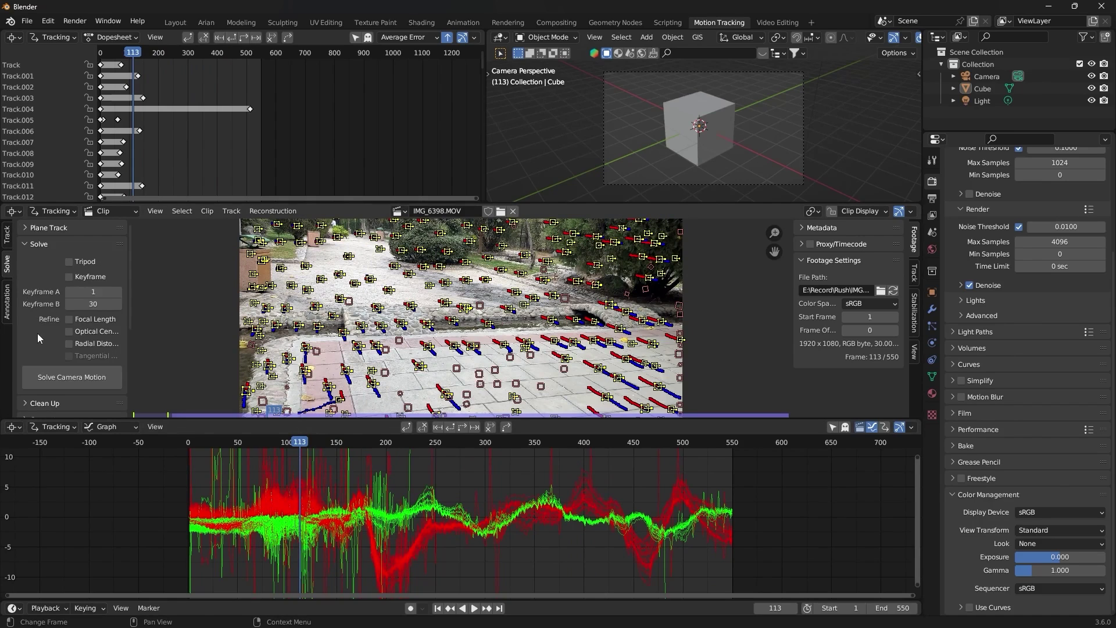
scroll(37, 333, "down", 4)
left_click(36, 309)
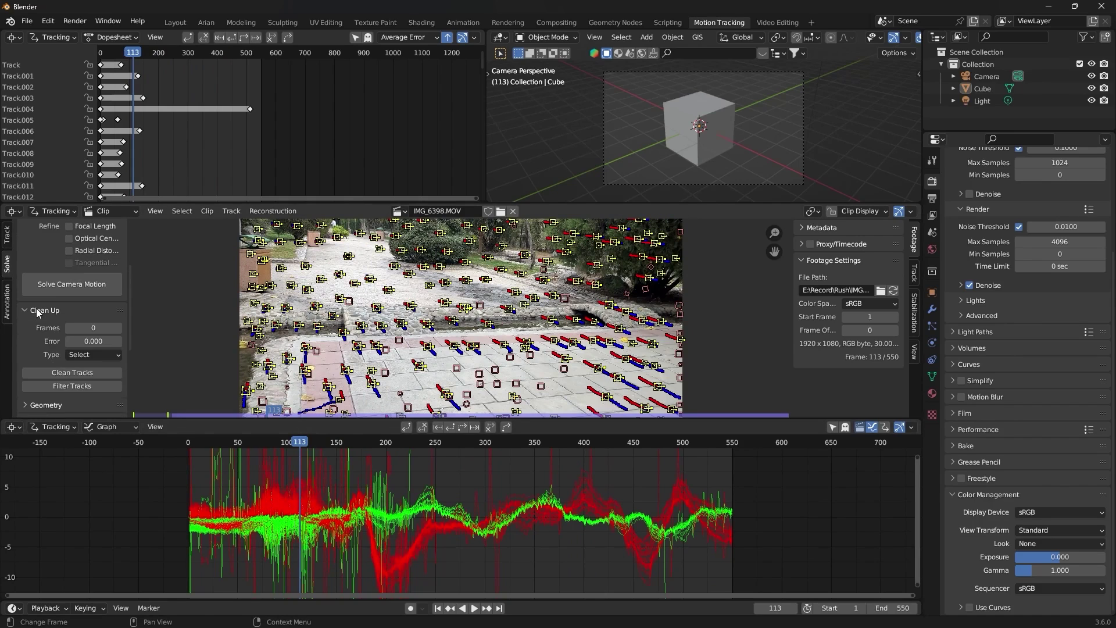
left_click(102, 329)
type("550")
key("Return")
left_click(83, 343)
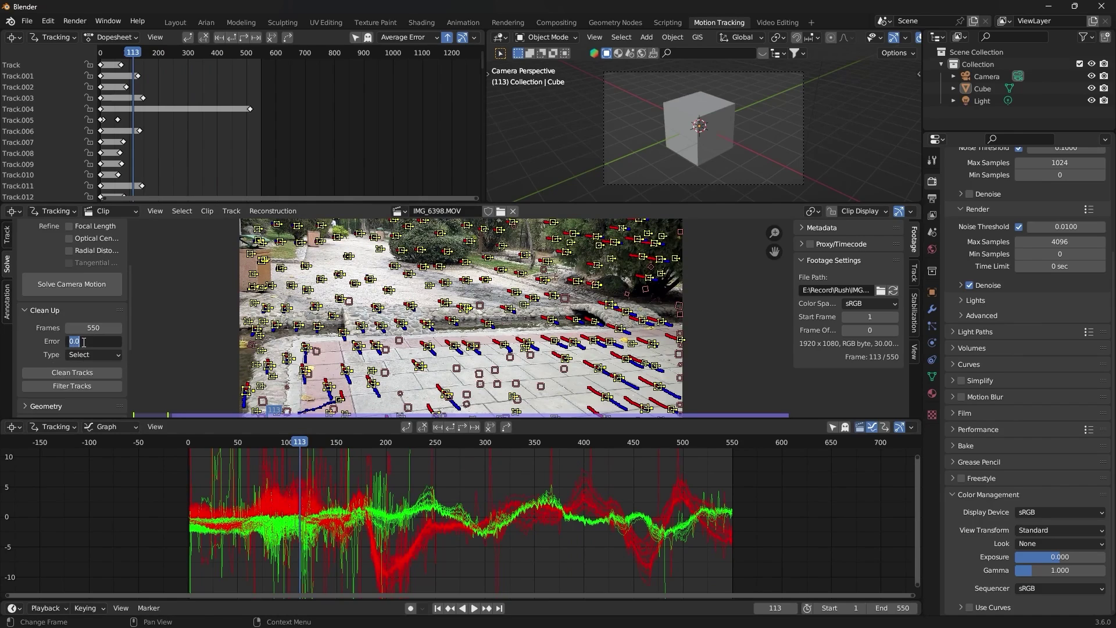
type("0")
key("Return")
left_click(89, 358)
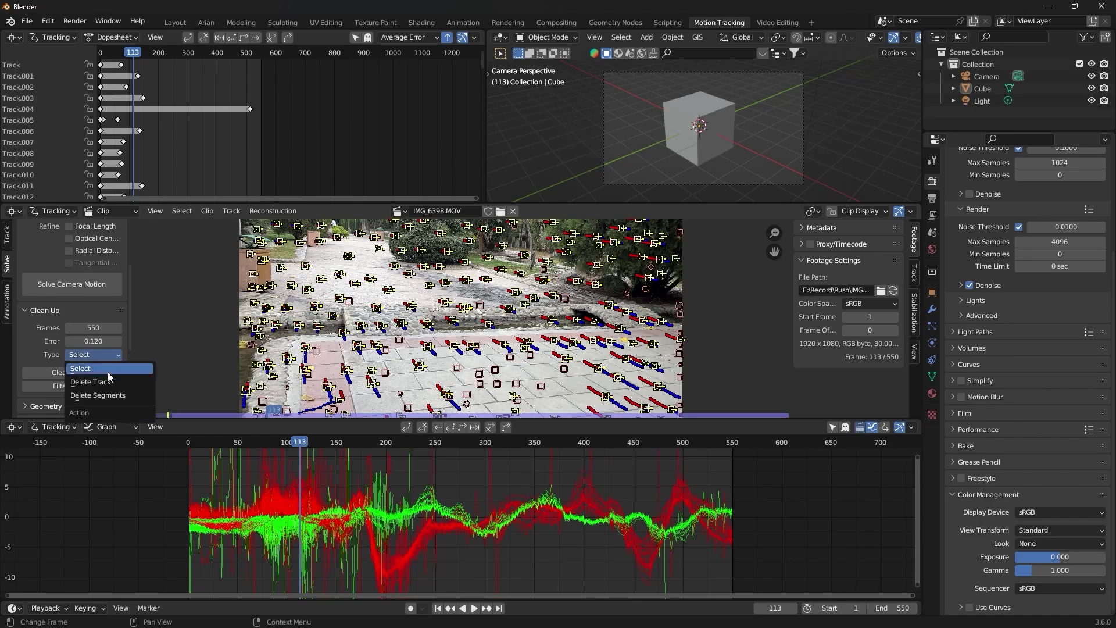
left_click(118, 381)
left_click(81, 372)
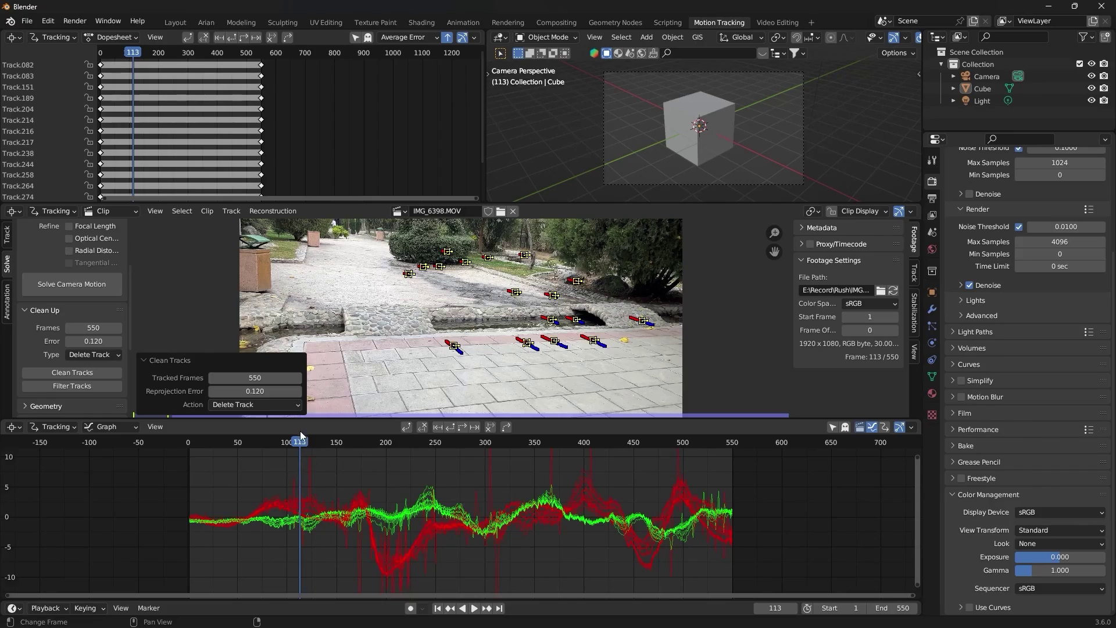
Step: Scrub through the cleaned clip and lock the remaining full-length tracks with Ctrl+L
mouse_move(305, 438)
left_mouse_down()
mouse_move(616, 468)
mouse_move(724, 463)
mouse_move(310, 458)
mouse_move(588, 455)
mouse_move(196, 471)
mouse_move(731, 475)
left_mouse_up()
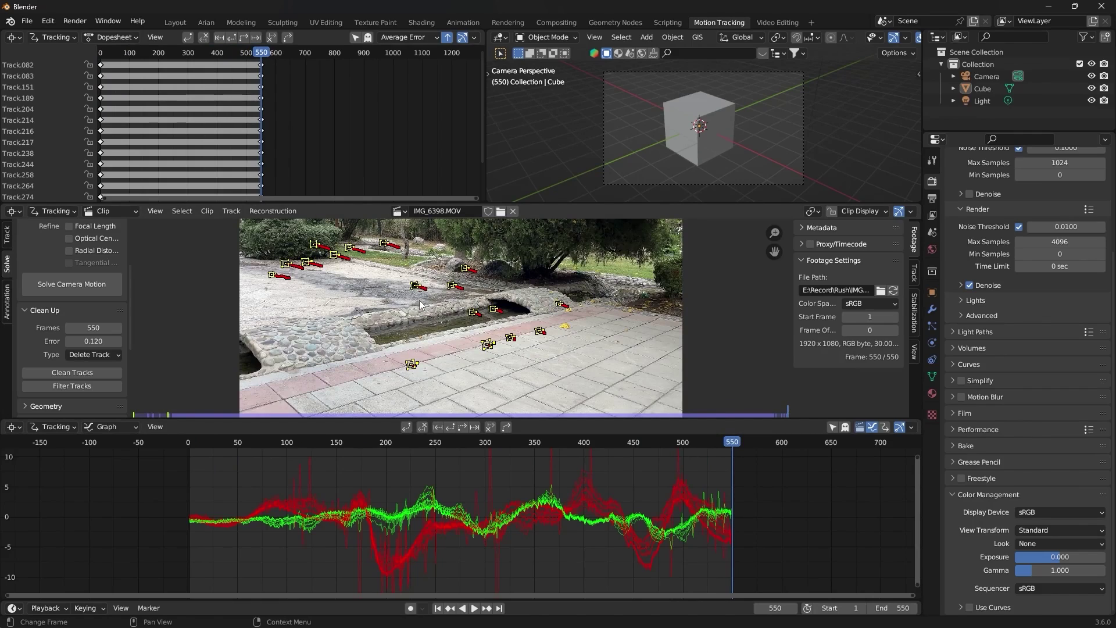
key("ctrl+l")
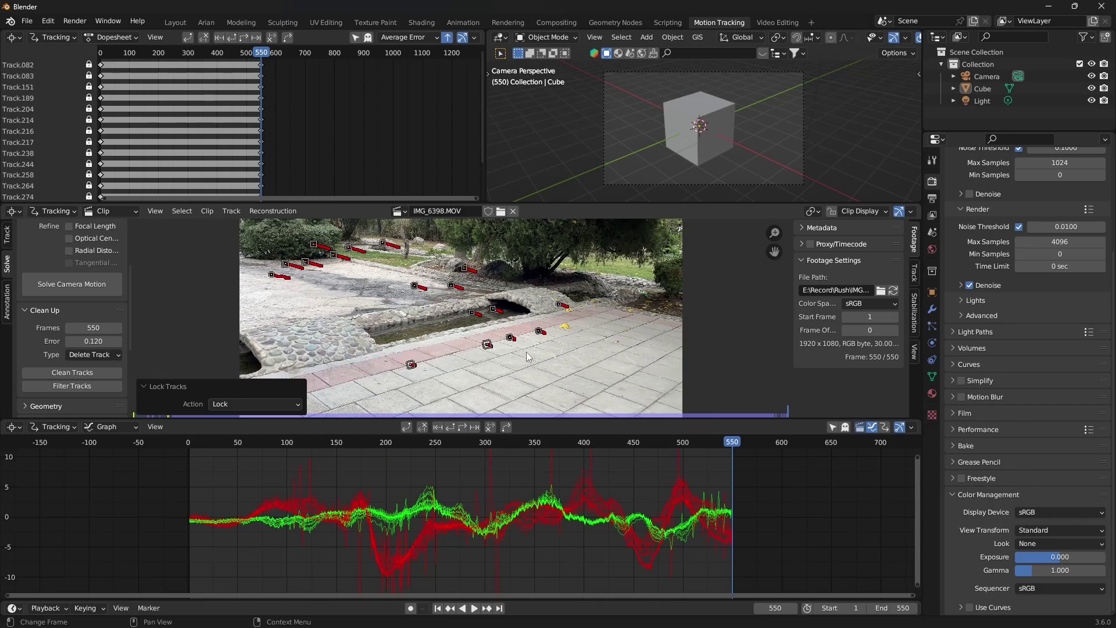
left_click(7, 236)
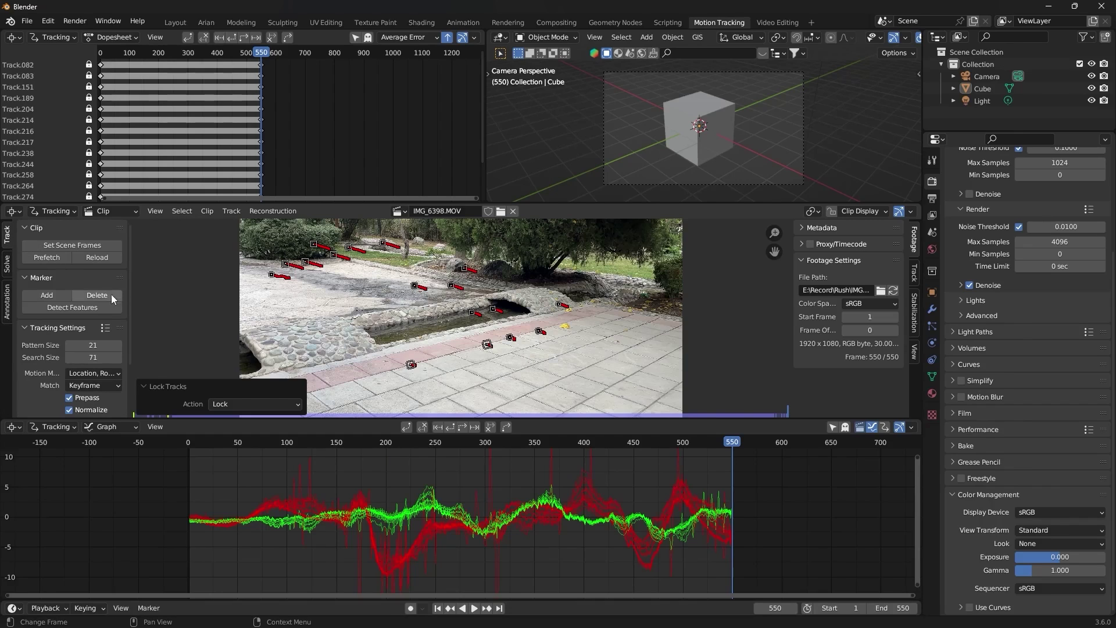
Step: Detect new features at frame 550 and track them backward to frame 1
left_click(83, 306)
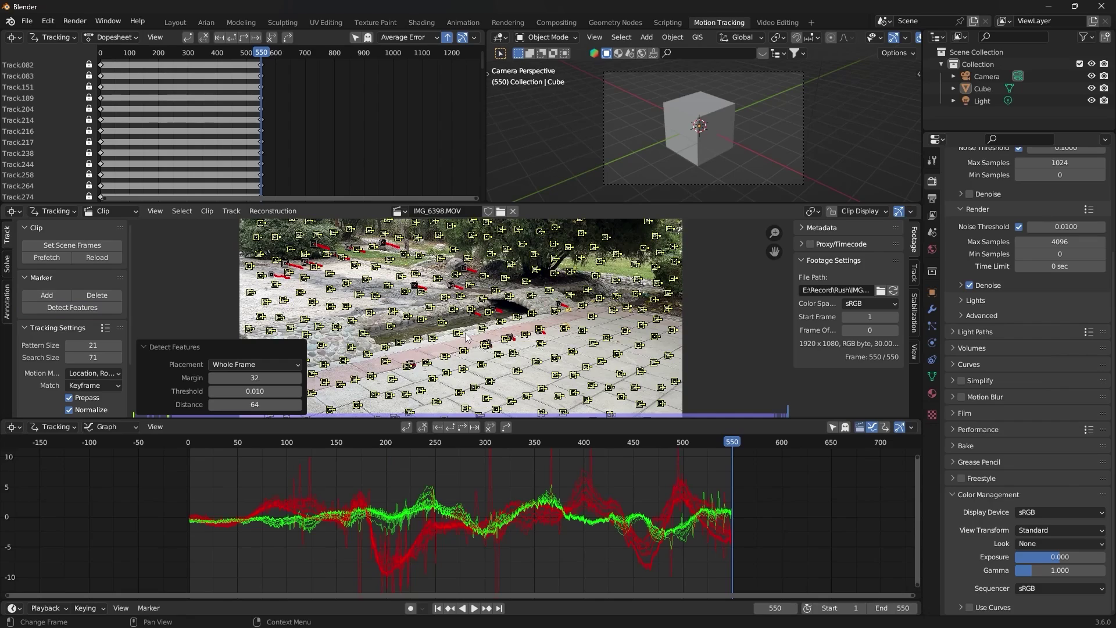
key("shift+ctrl+t")
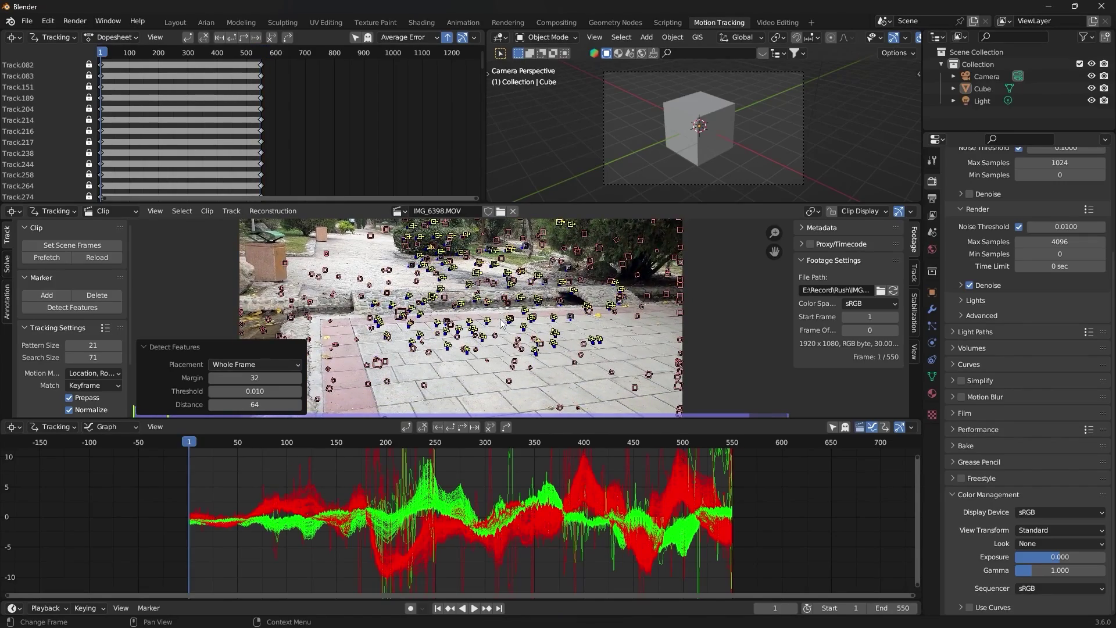
Step: Run Clean Tracks again (550 frames, 0.120 error, Delete Track) and check the remaining tracks at frame 311
left_click(7, 264)
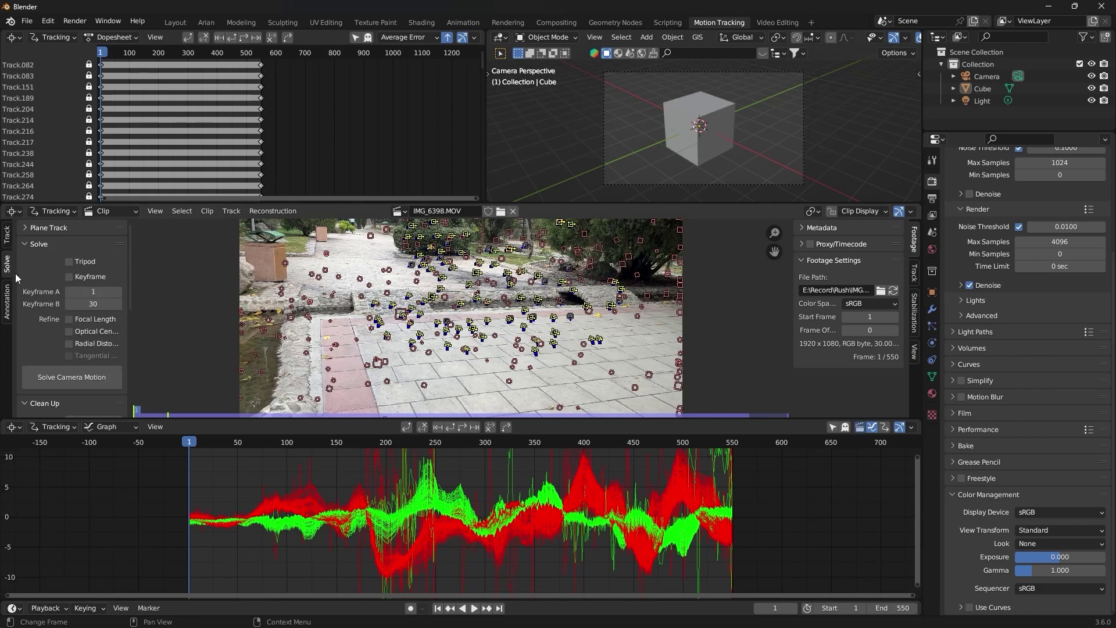
scroll(51, 348, "down", 5)
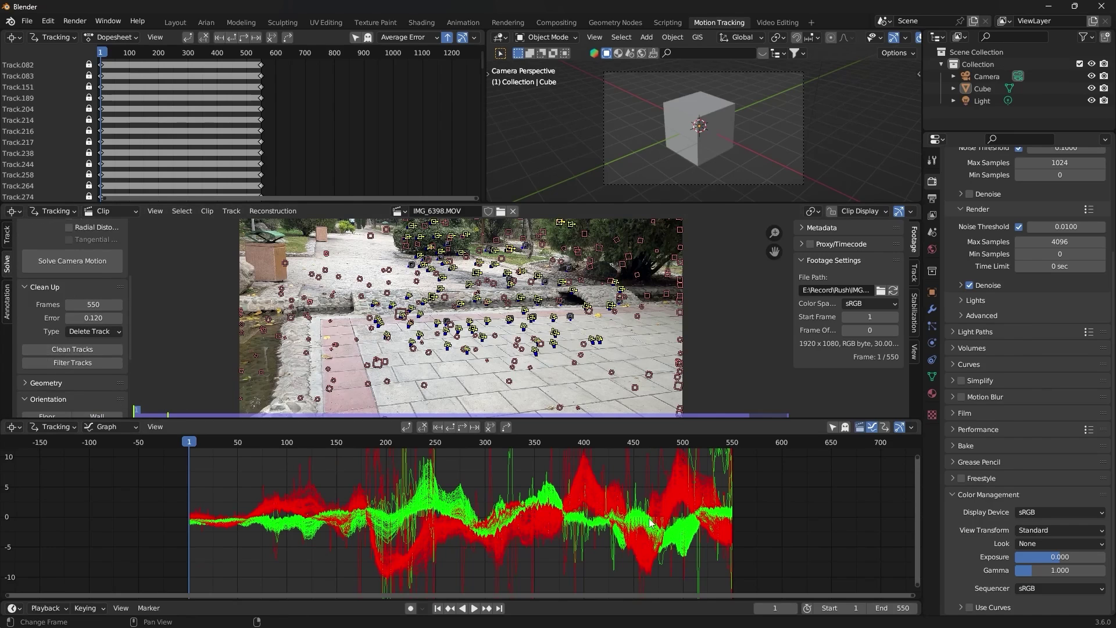
left_click_drag(753, 419, 769, 427)
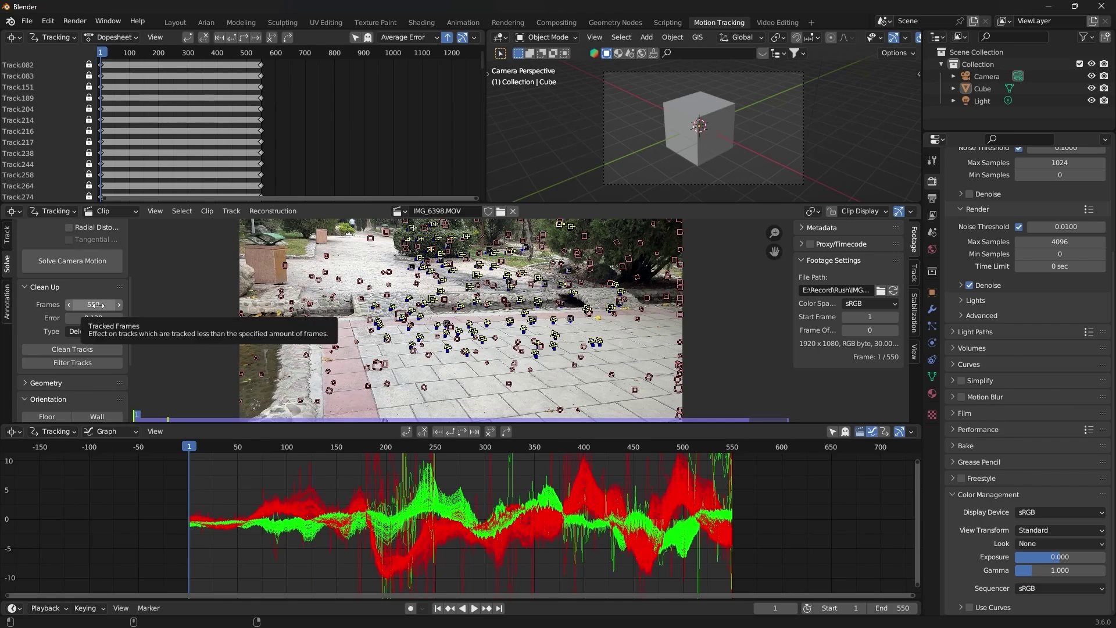
left_click(95, 348)
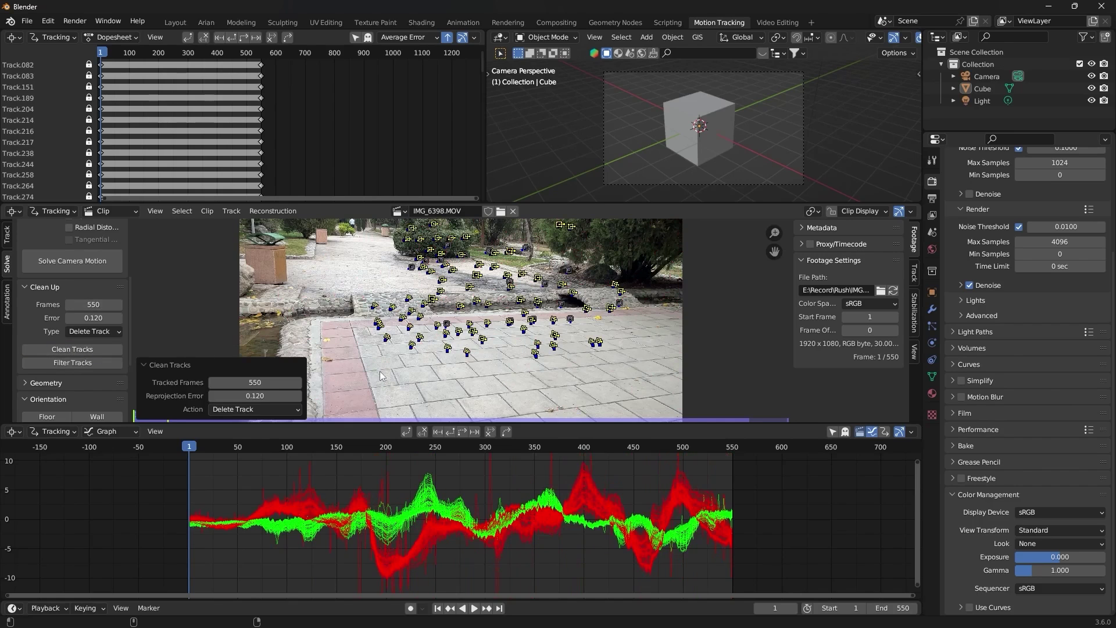
mouse_move(197, 445)
left_mouse_down()
mouse_move(708, 467)
mouse_move(526, 462)
left_mouse_up()
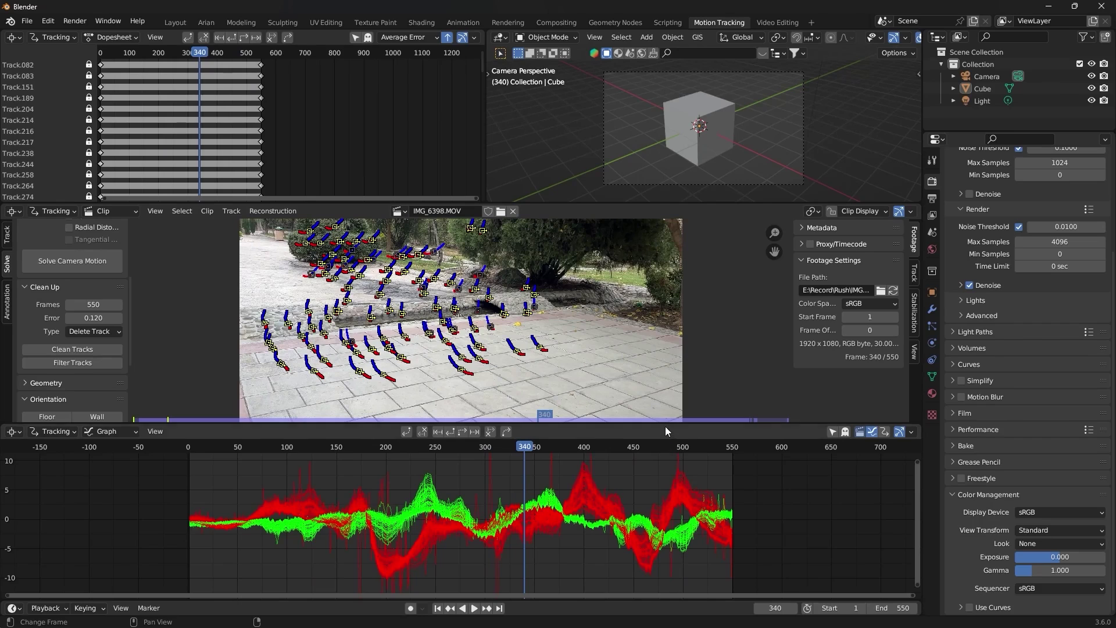
Step: Delete the two sharply spiking track curves in the tracking graph
left_click_drag(665, 425, 679, 343)
scroll(636, 406, "down", 2)
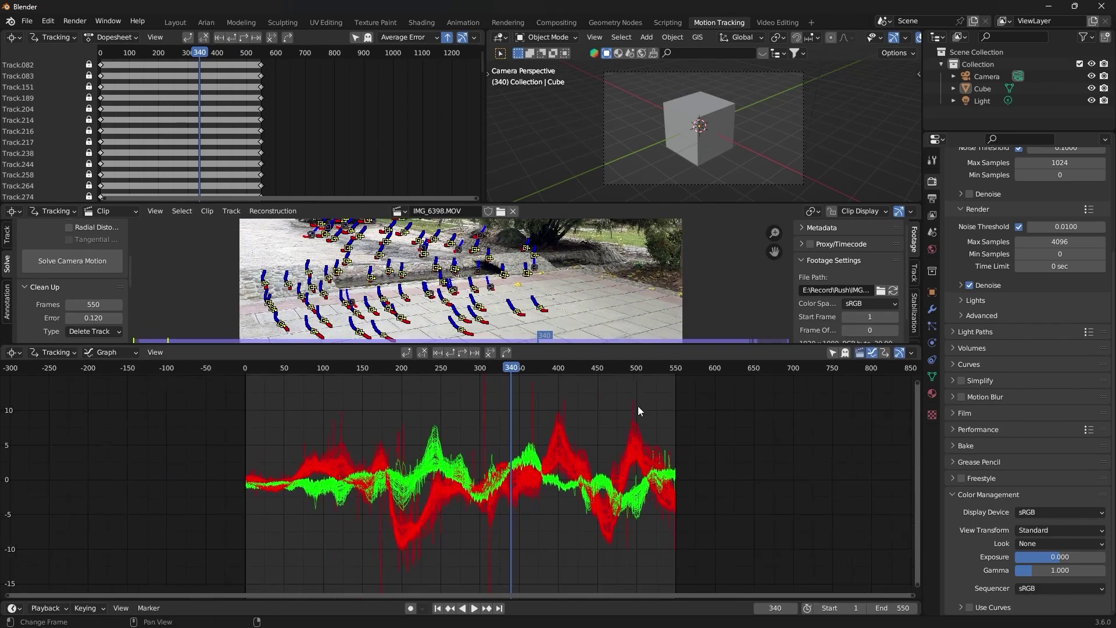
scroll(637, 406, "down", 1)
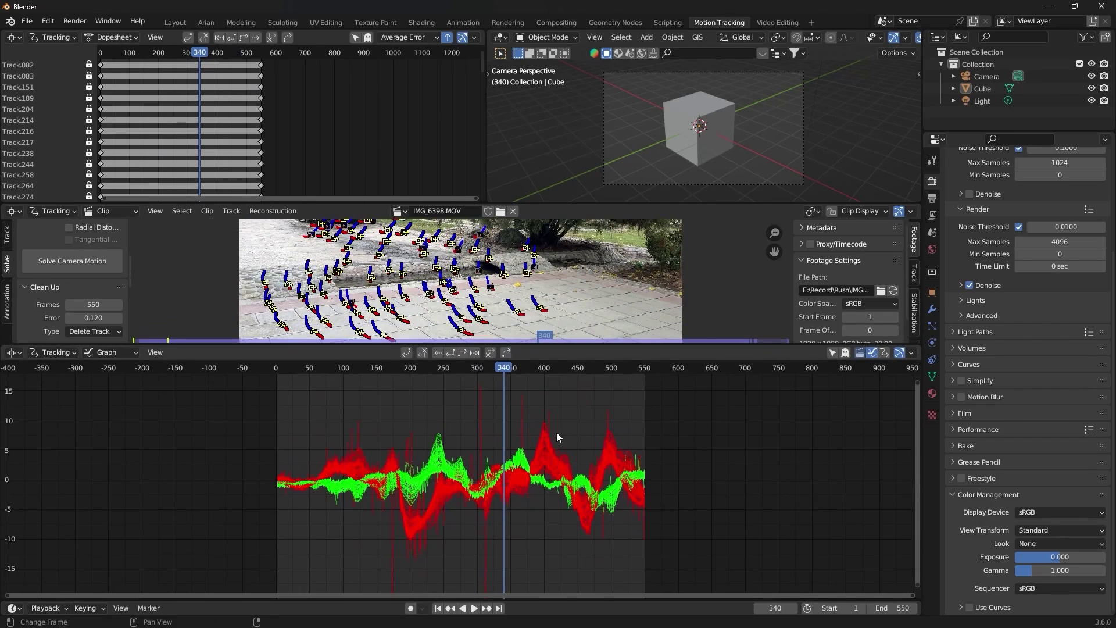
left_click(481, 402)
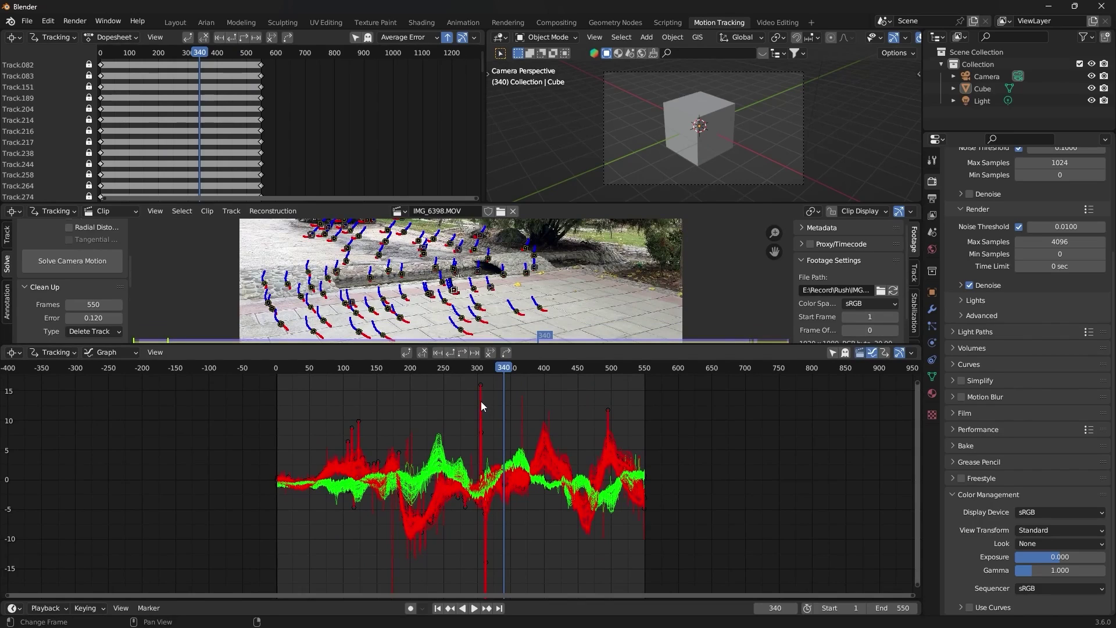
key("x")
left_click(480, 401)
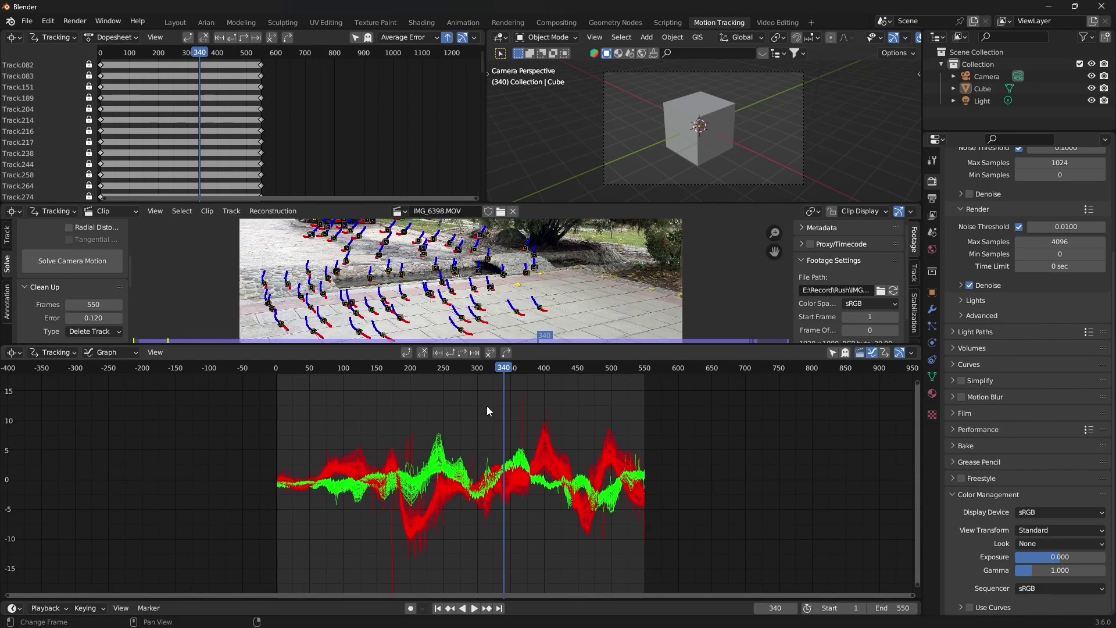
key("x")
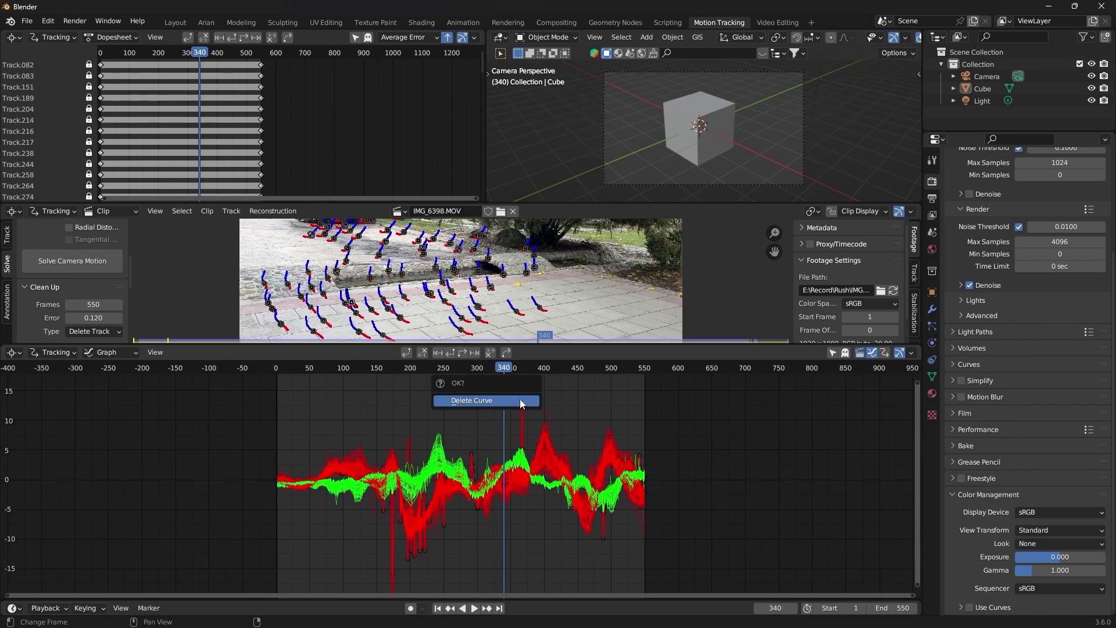
left_click(519, 399)
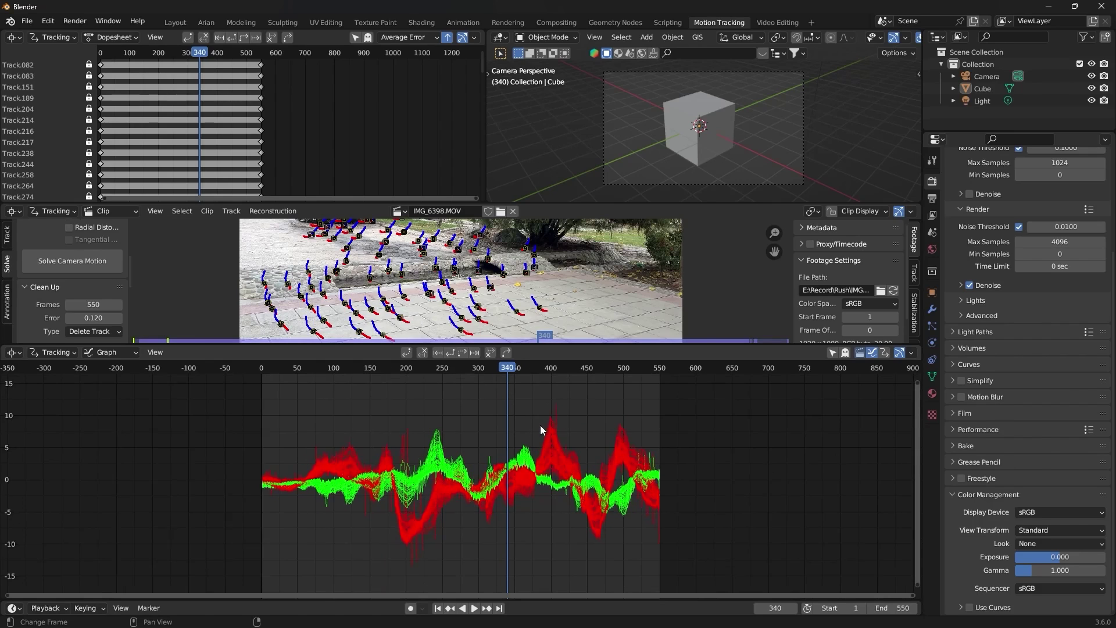
Step: Lower the area border to give the Clip editor footage view more room
scroll(539, 425, "down", 2)
scroll(533, 429, "up", 2)
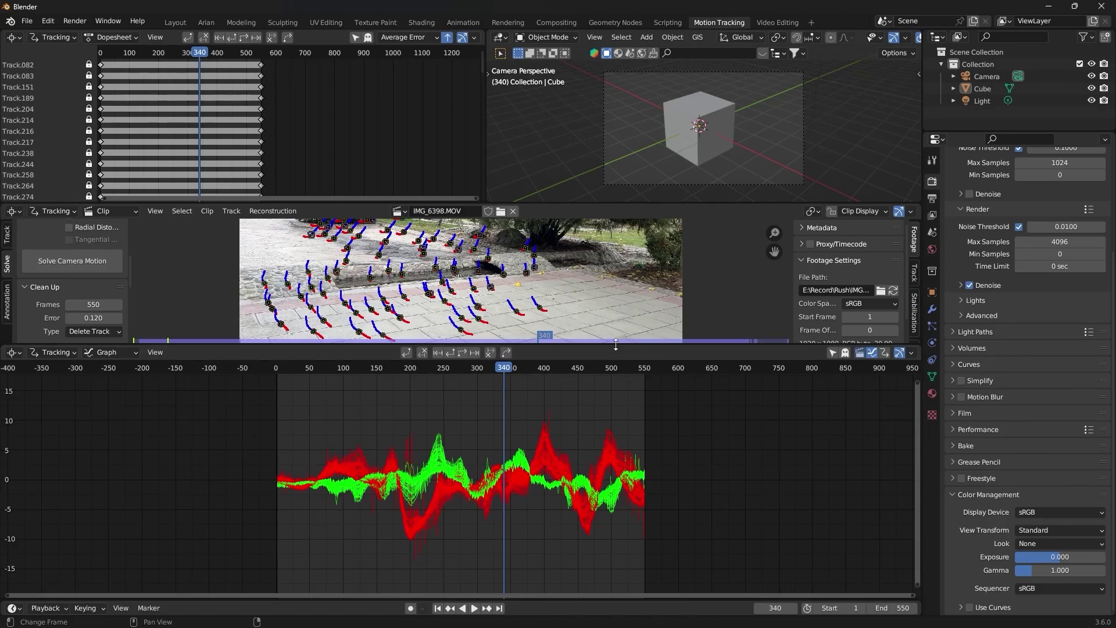
left_click_drag(615, 346, 640, 476)
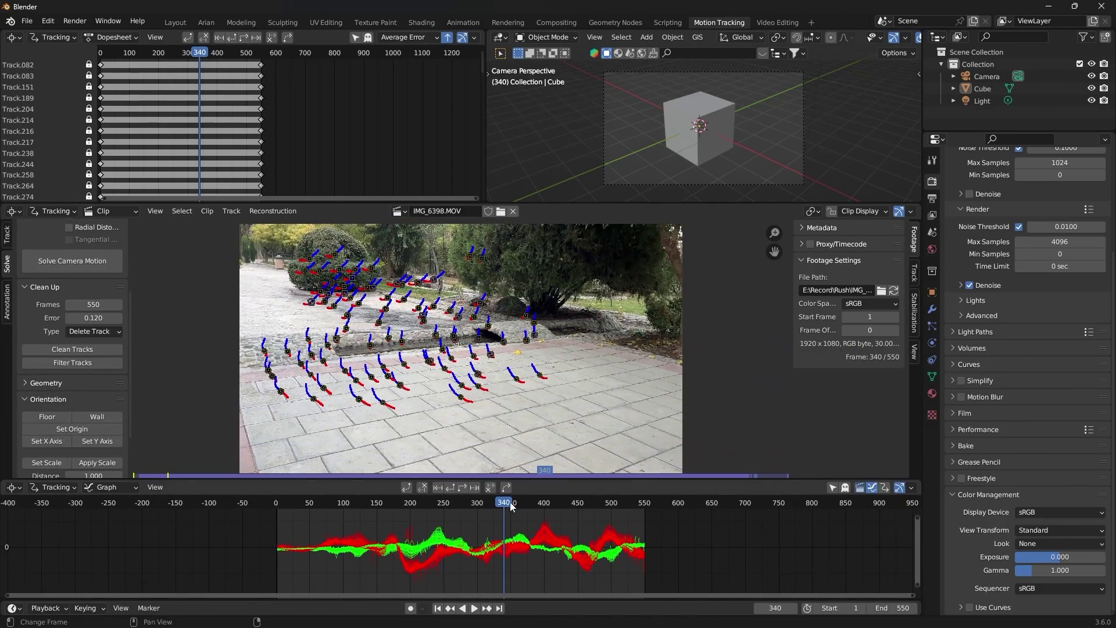
left_click_drag(503, 502, 374, 503)
scroll(120, 361, "down", 2)
Step: Solve camera motion from frame 1 with focal length refinement, reaching a 1.43 px error
left_click_drag(129, 358, 134, 257)
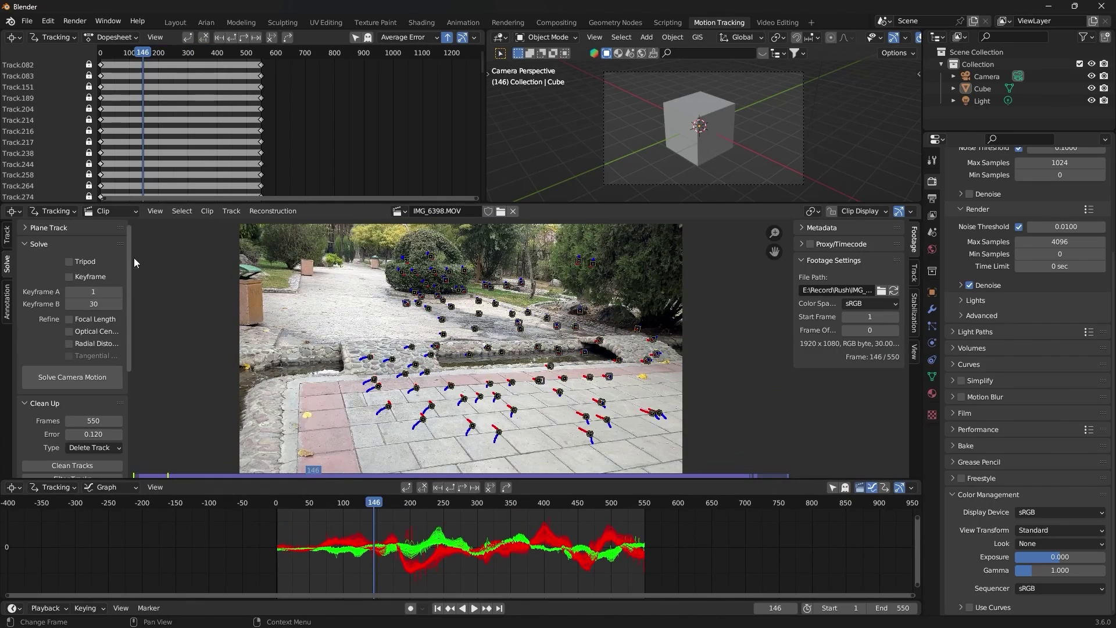
left_click(68, 319)
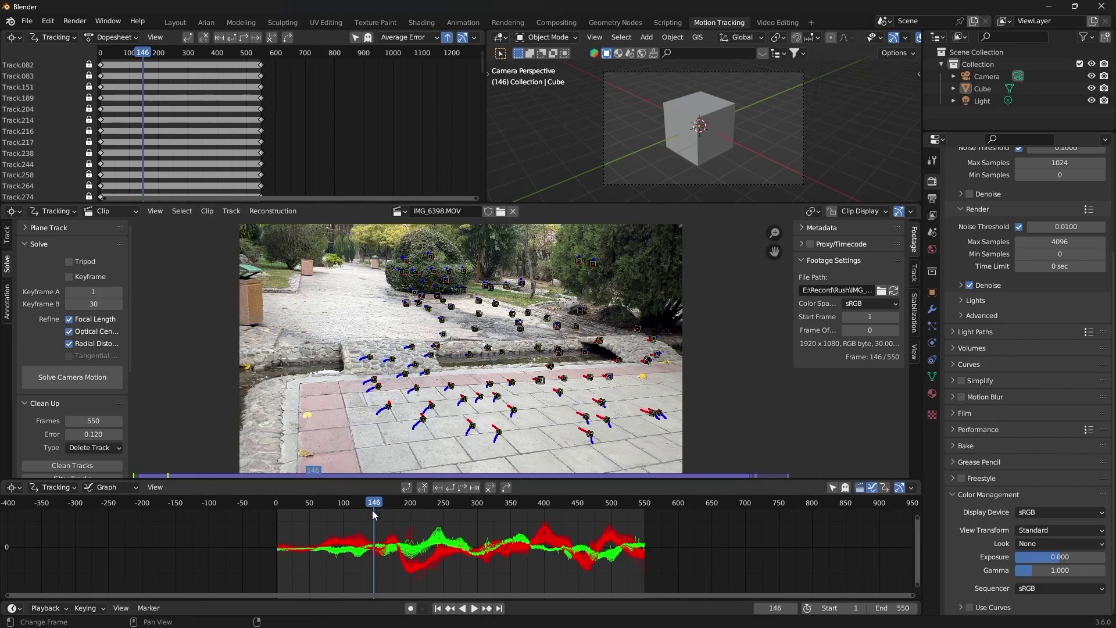
left_click_drag(372, 510, 277, 506)
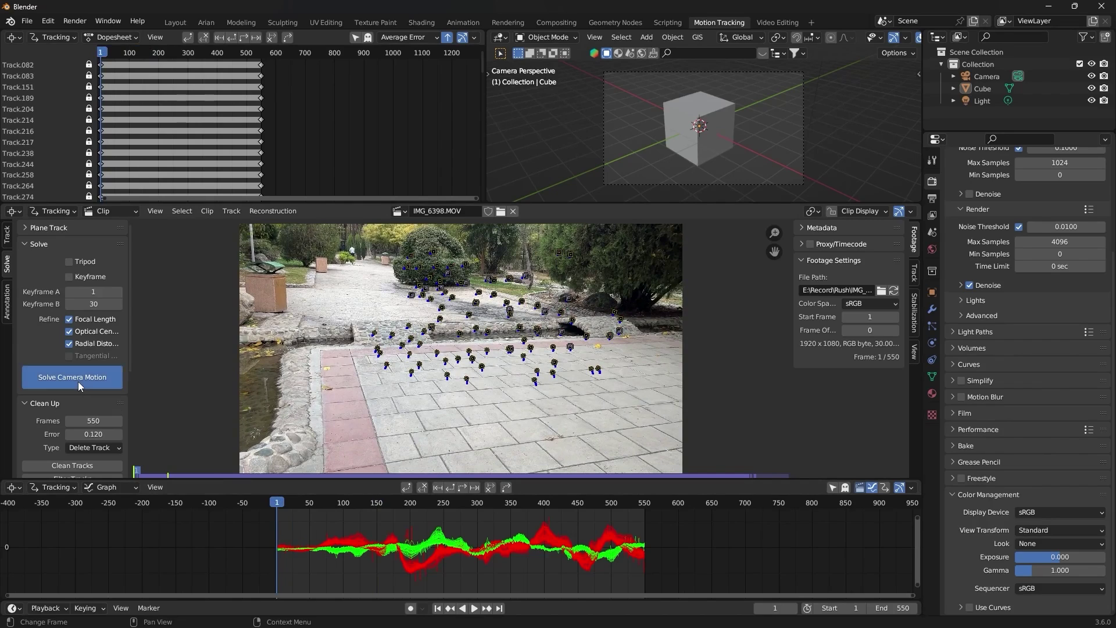
left_click(77, 381)
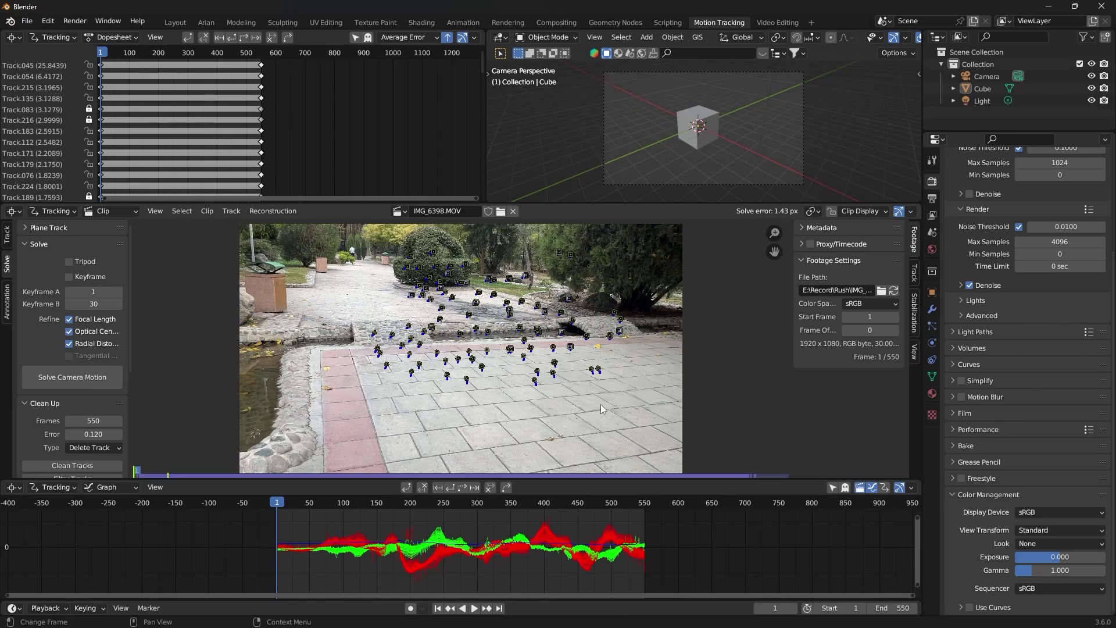
mouse_move(278, 504)
left_mouse_down()
mouse_move(423, 518)
mouse_move(403, 518)
left_mouse_up()
Step: Select ground tracks on the paving and set them as the Floor orientation
scroll(123, 325, "down", 2)
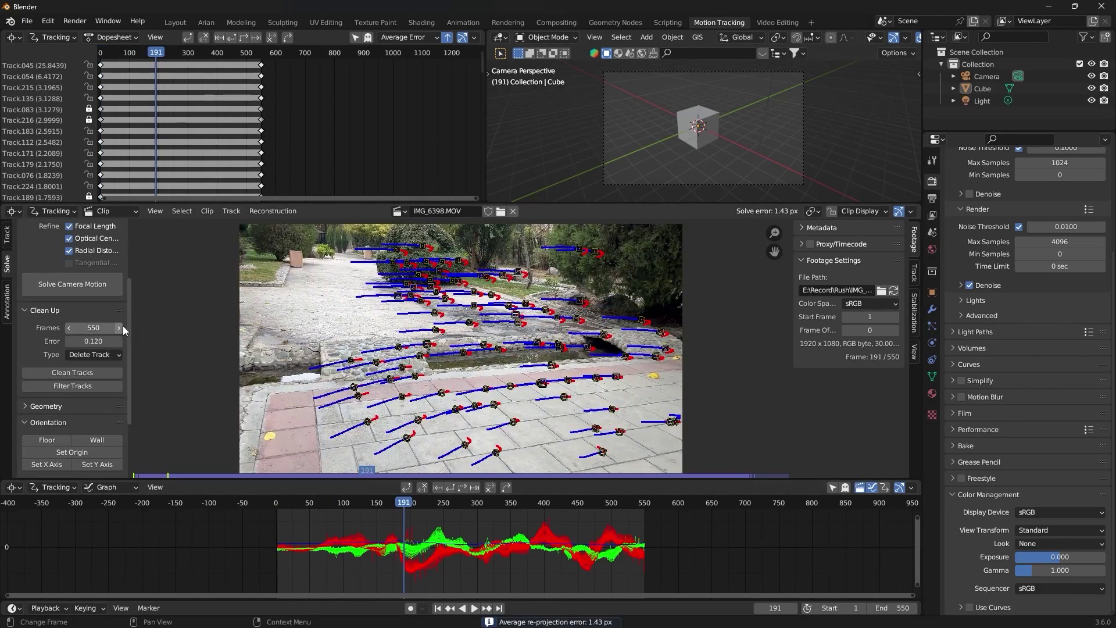
scroll(119, 377, "down", 2)
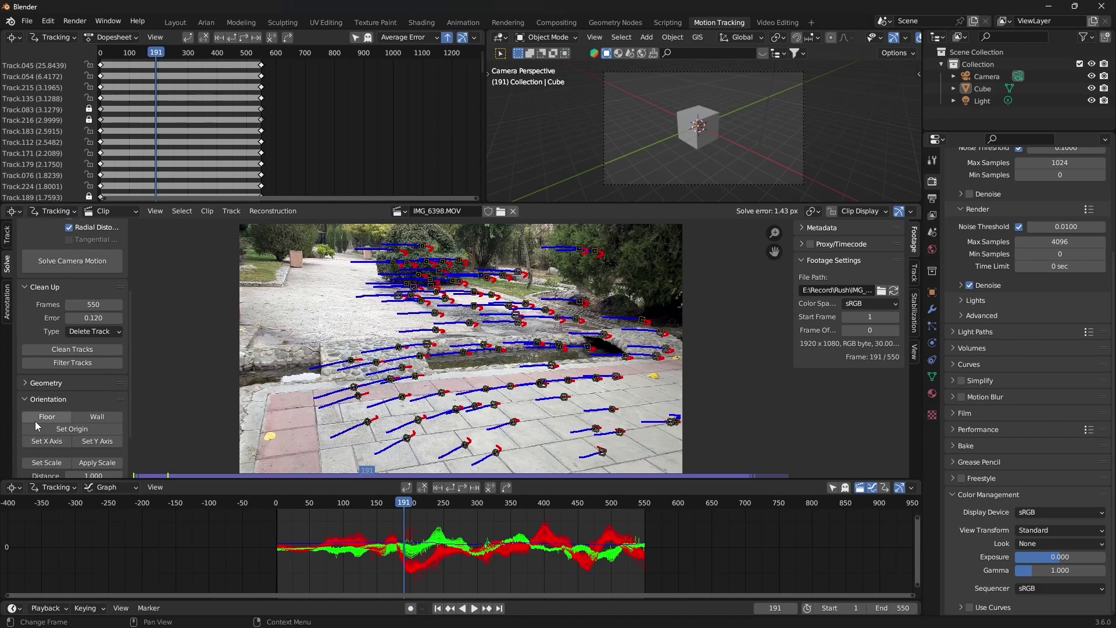
left_click(512, 391)
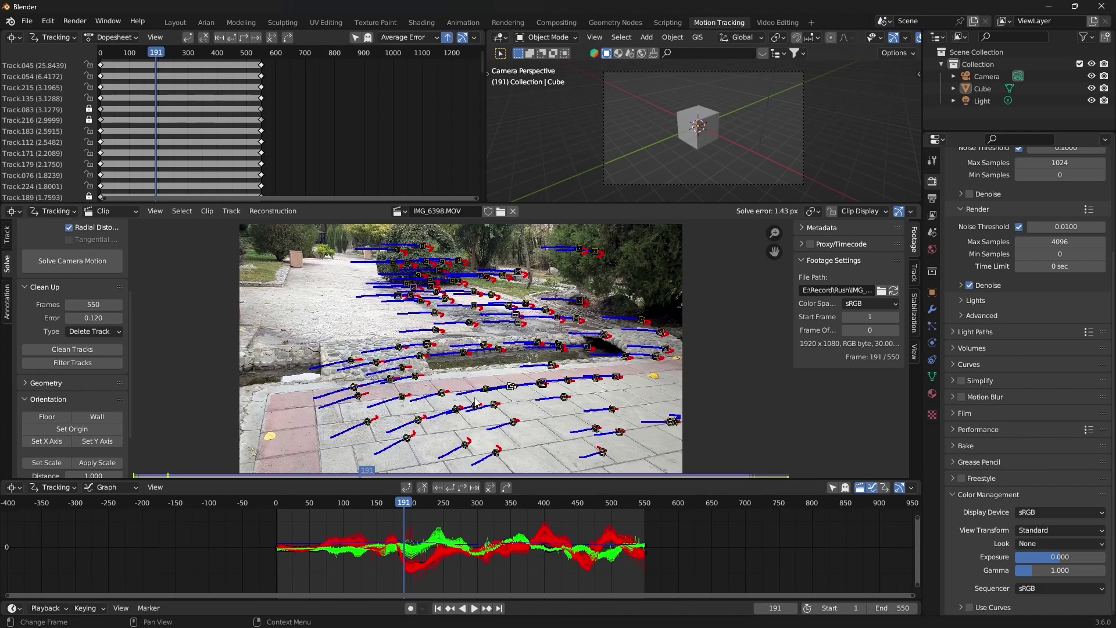
left_click(442, 396, "shift")
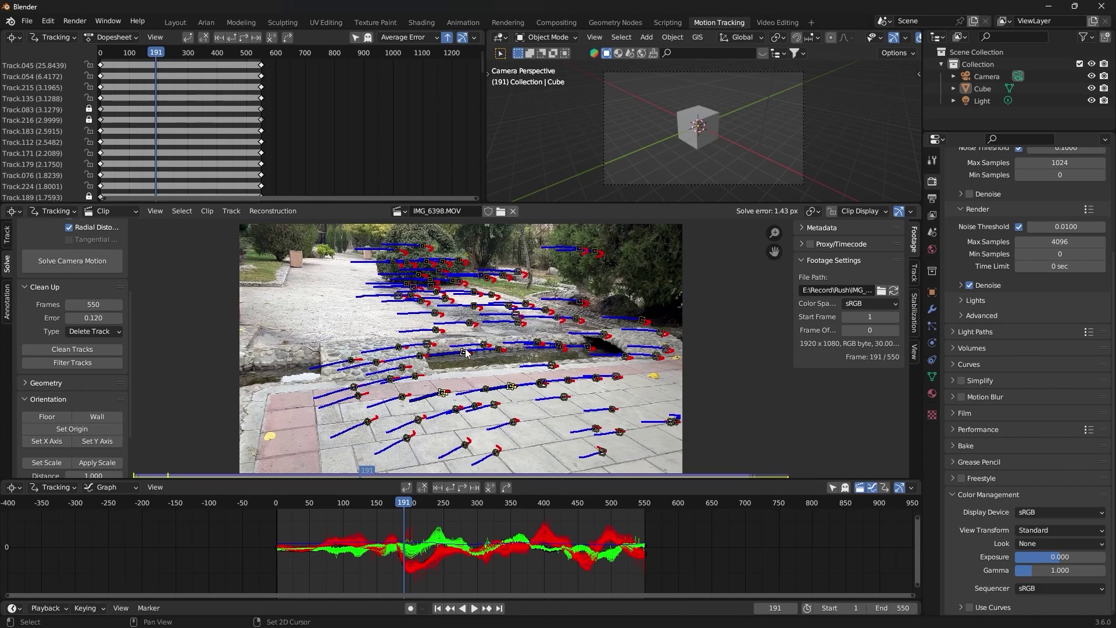
left_click(64, 418)
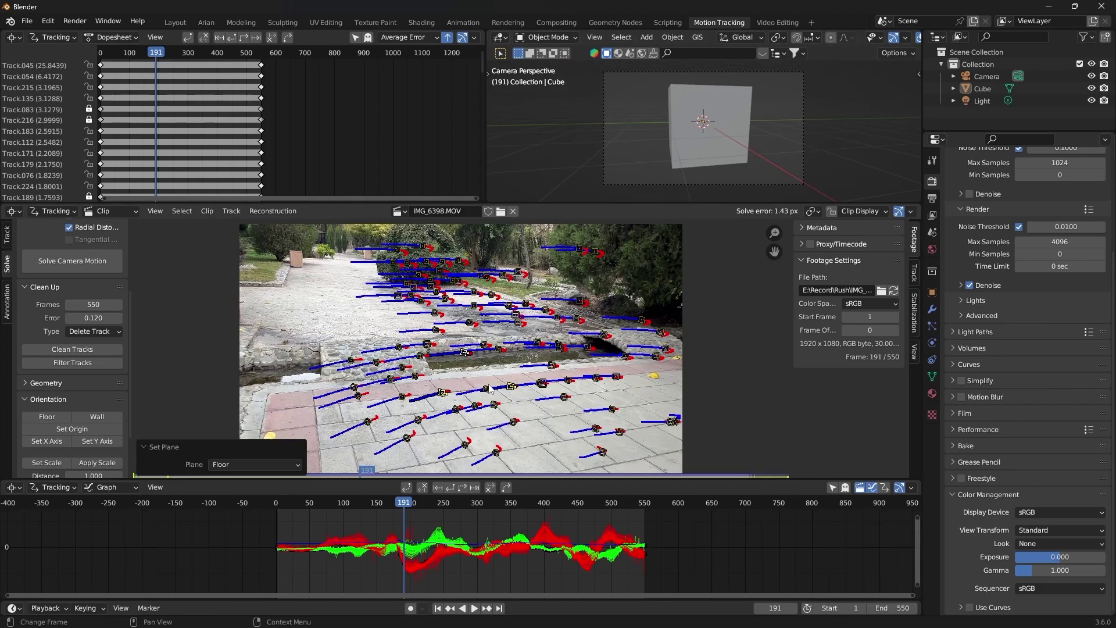
Step: Make one paving track the scene origin at frame 191
left_click(499, 356)
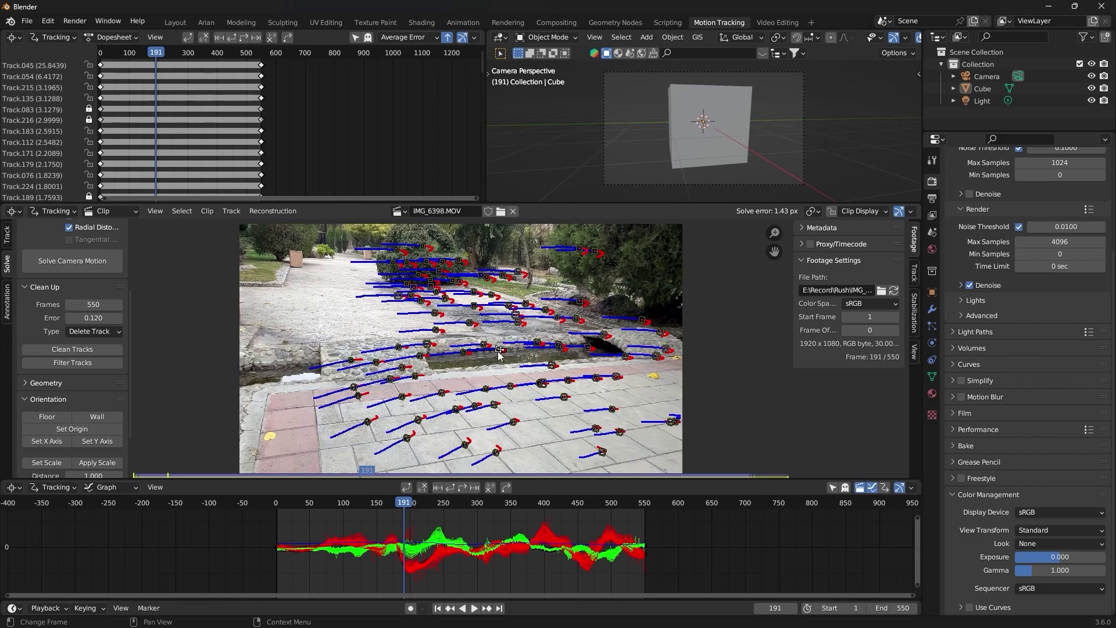
left_click(471, 326)
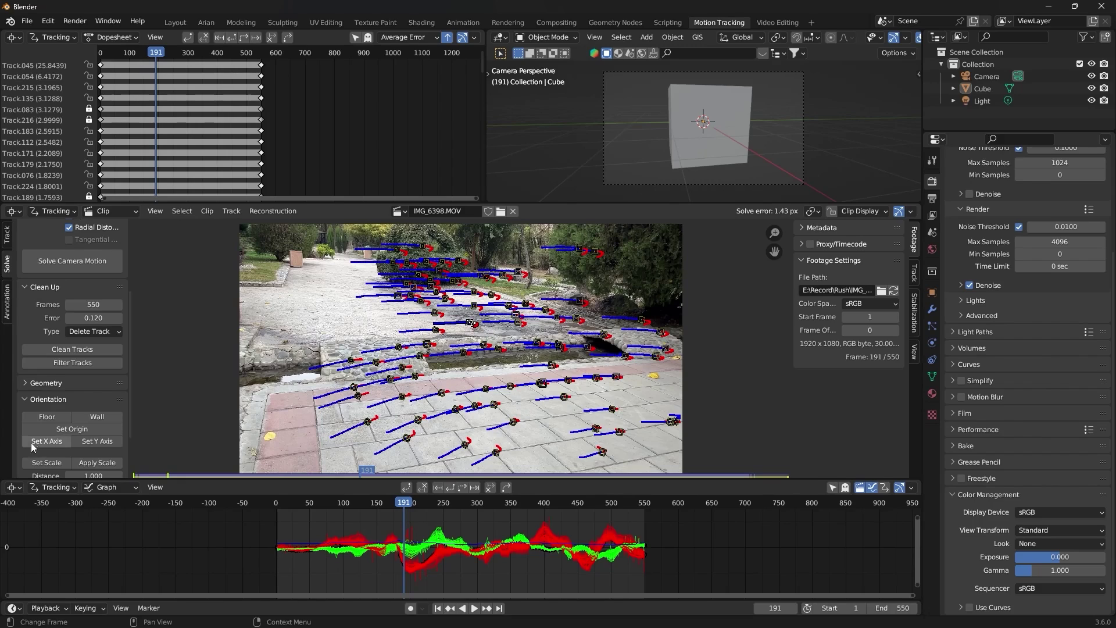
left_click(69, 429)
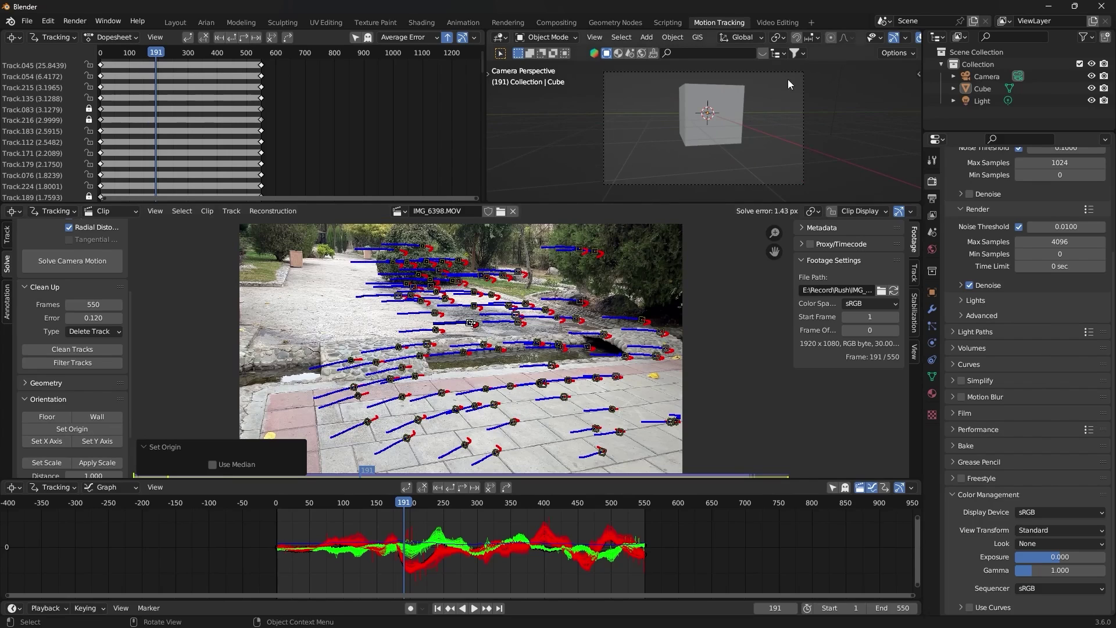
left_click(484, 347)
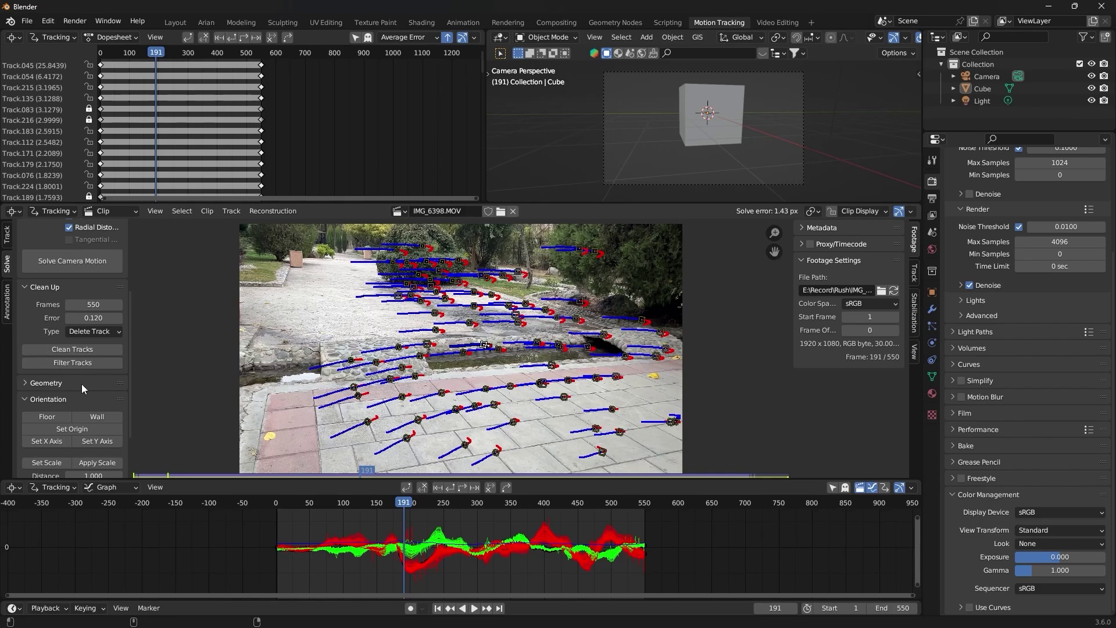
scroll(81, 383, "down", 3)
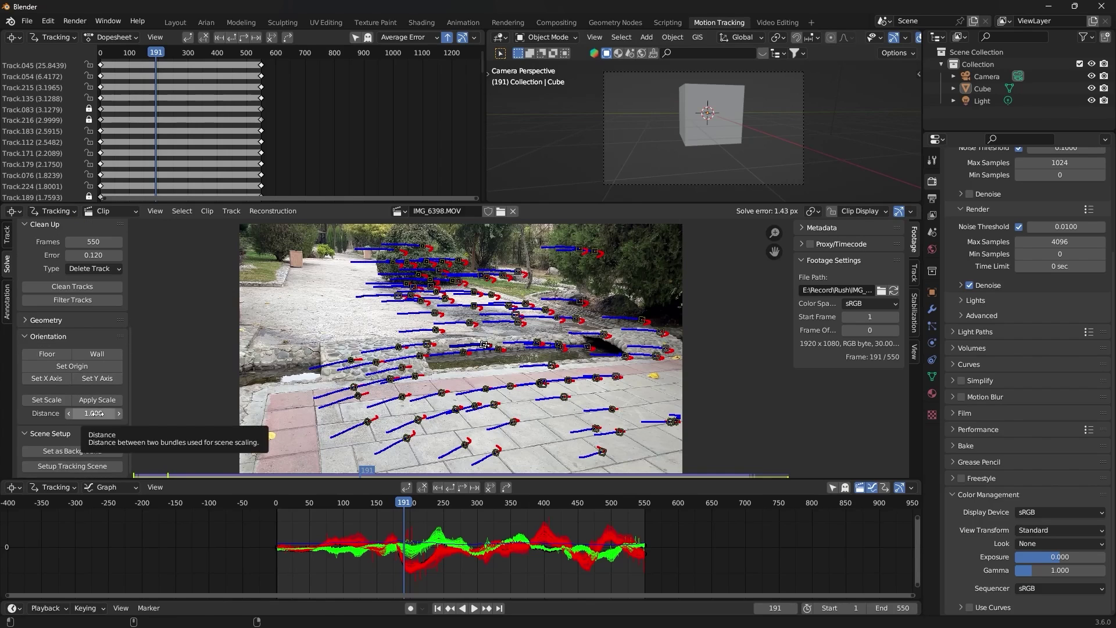
Step: Run Setup Tracking Scene for foreground, background and Ground plane, then switch to the Arian workspace
left_click(100, 465)
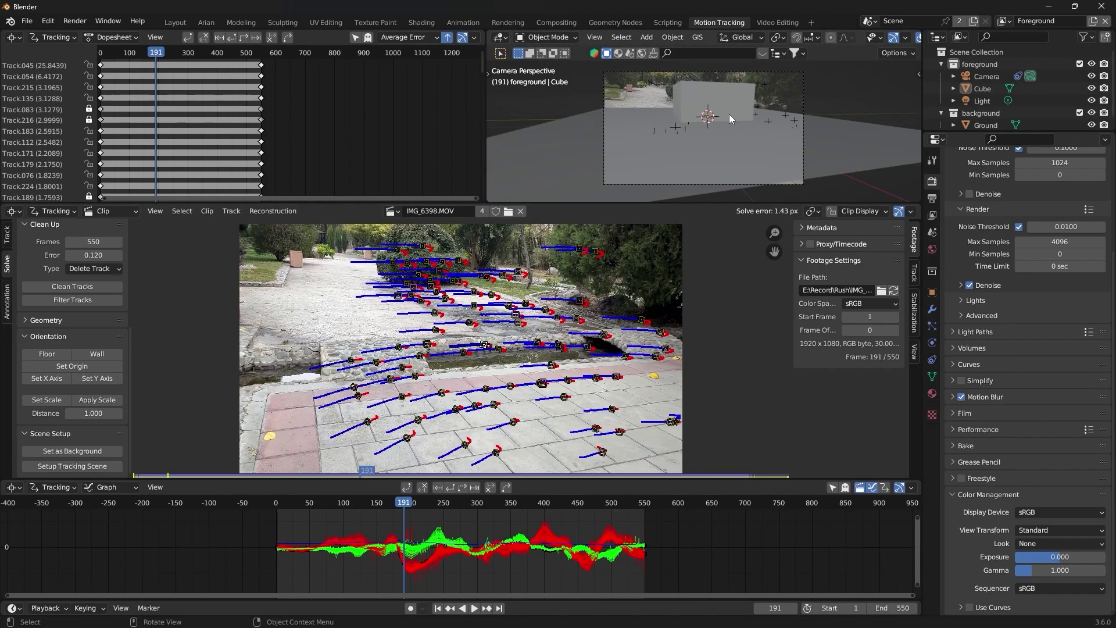
left_click(206, 22)
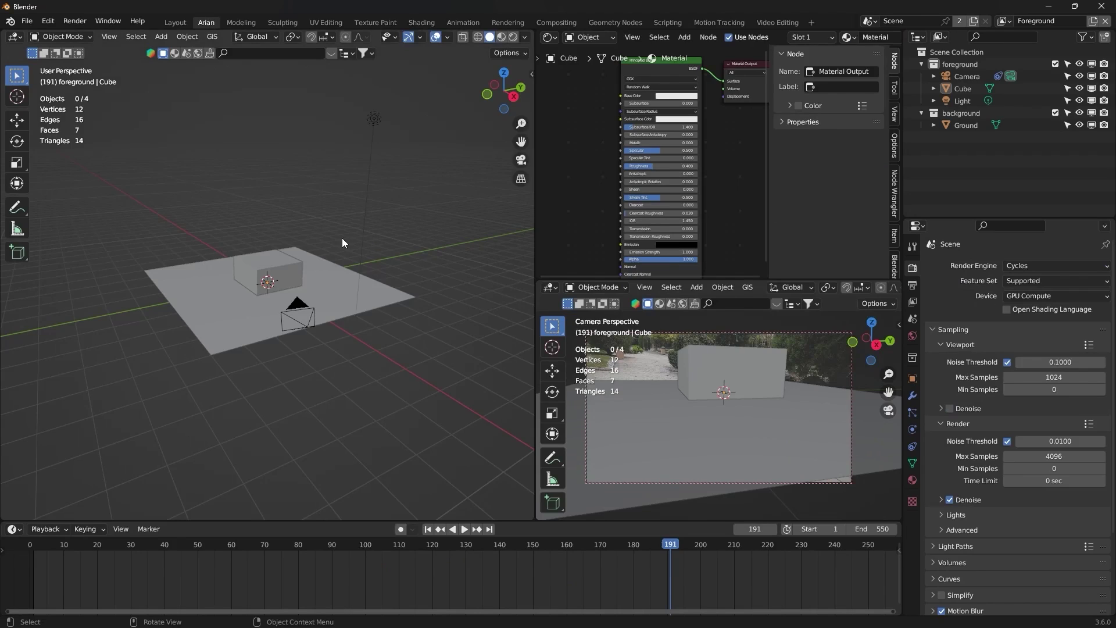
Step: Look through the tracked camera, play the footage, then stop back at frame 1
key("KP_0")
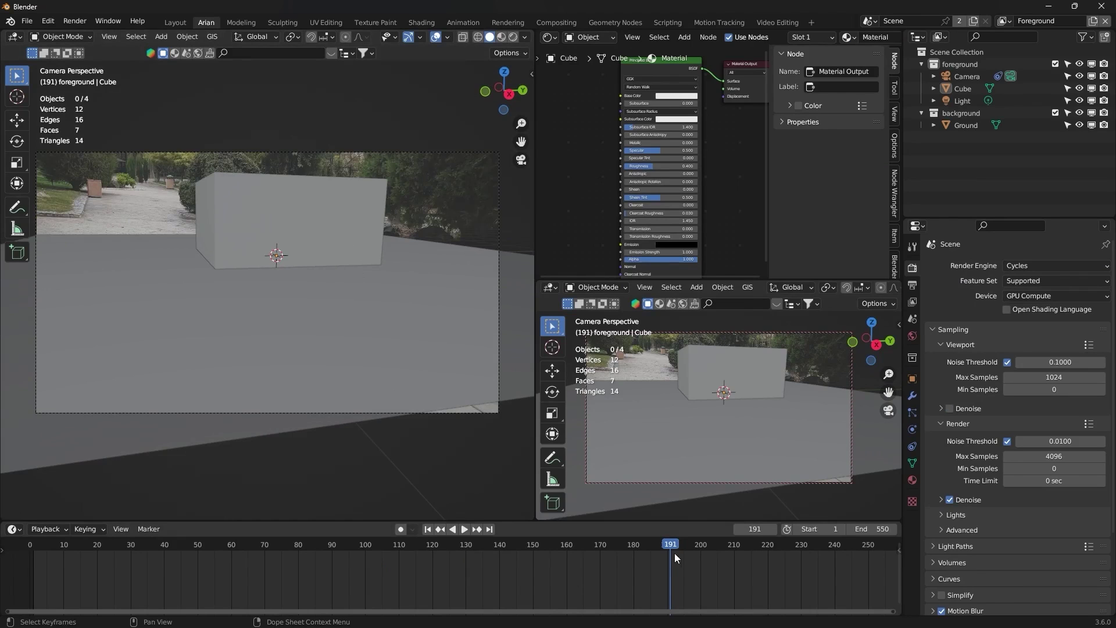
key("space")
left_click_drag(641, 545, 10, 552)
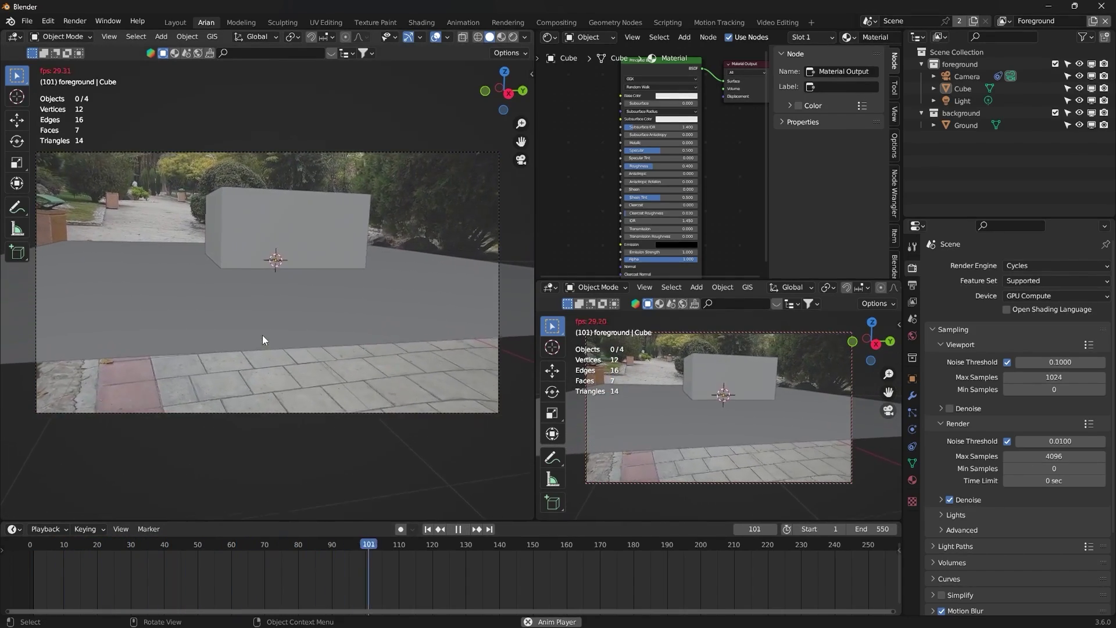
key("Escape")
Step: Use rendered viewport shading and enable Film Transparent plus Transparent Glass
key("z")
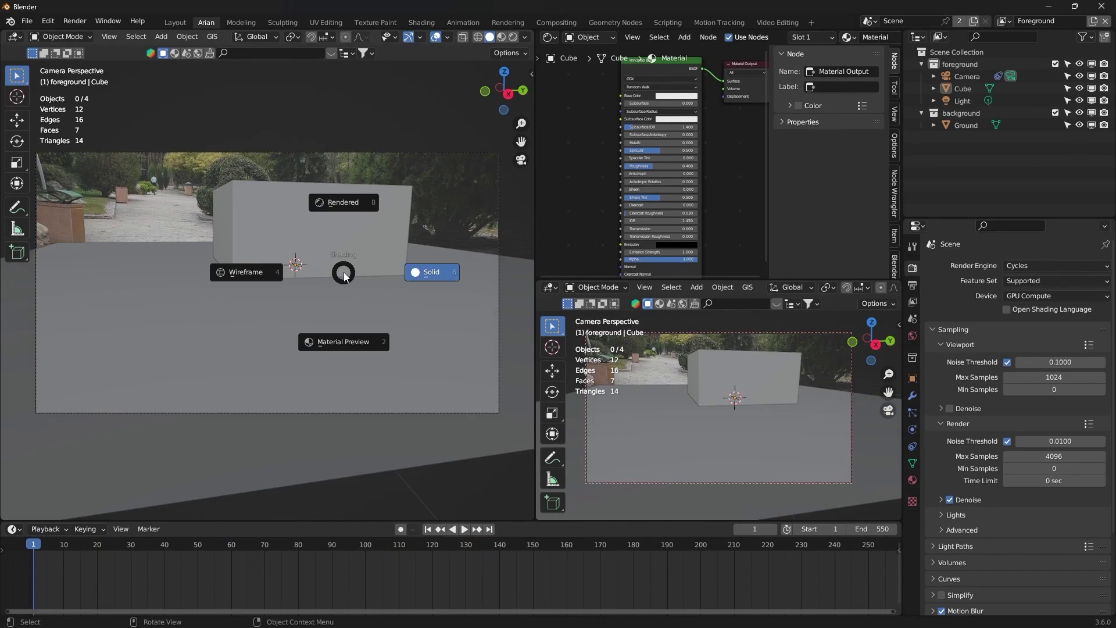
left_click(342, 203)
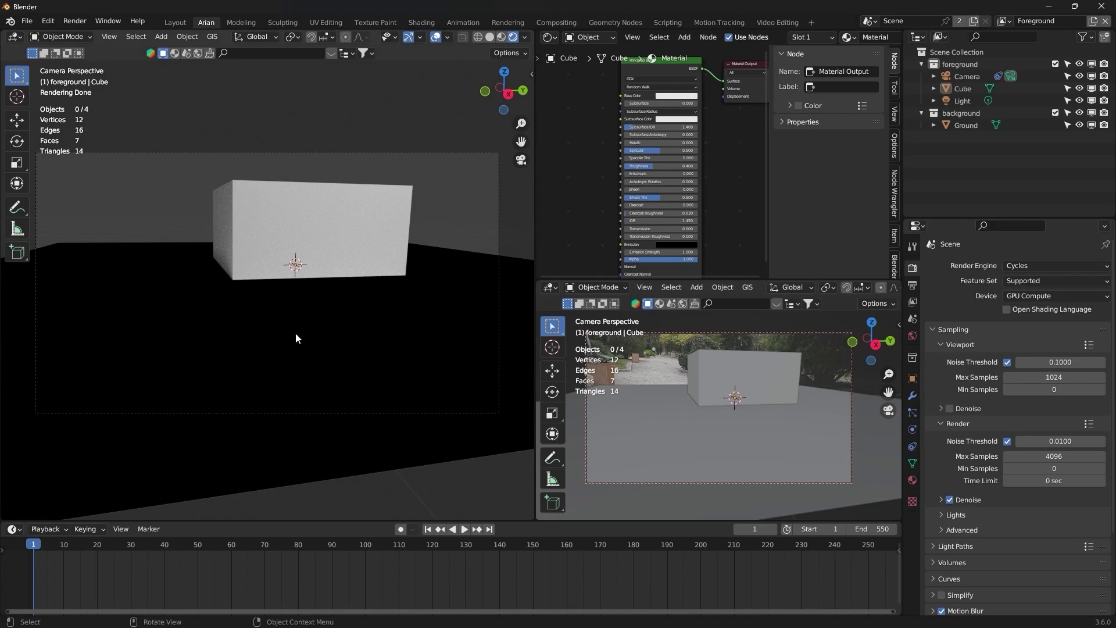
scroll(954, 403, "down", 4)
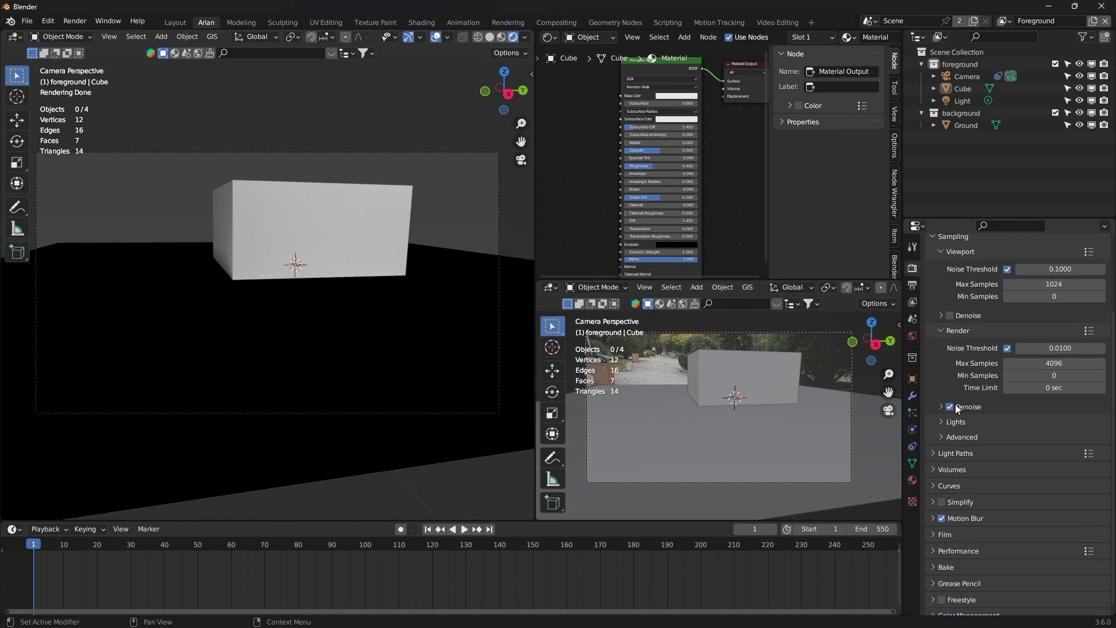
scroll(954, 403, "down", 1)
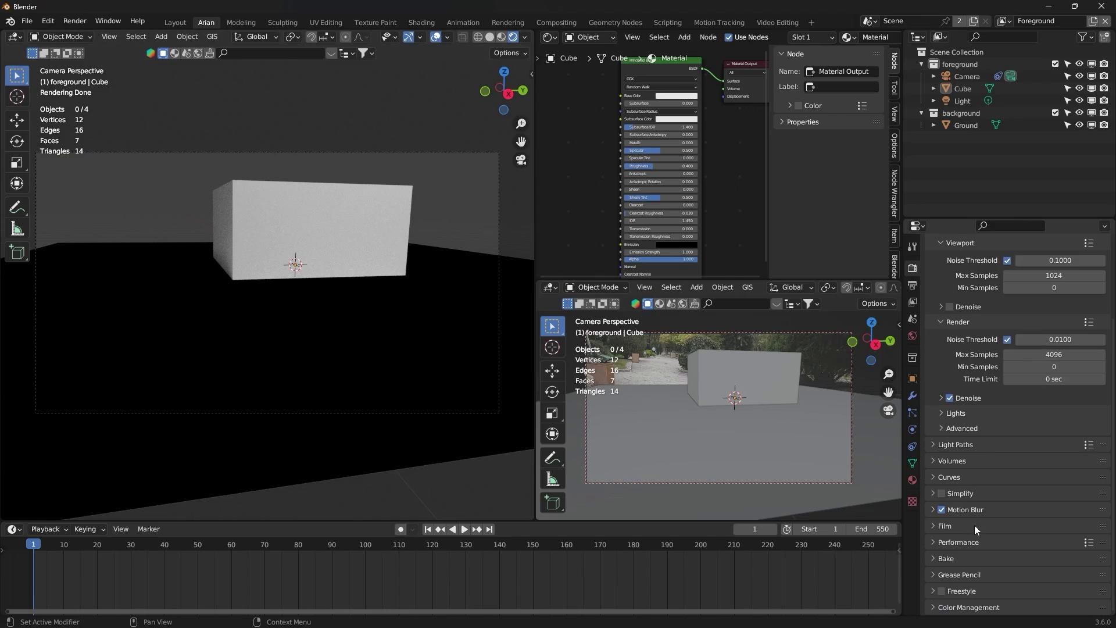
left_click(967, 540)
left_click(957, 527)
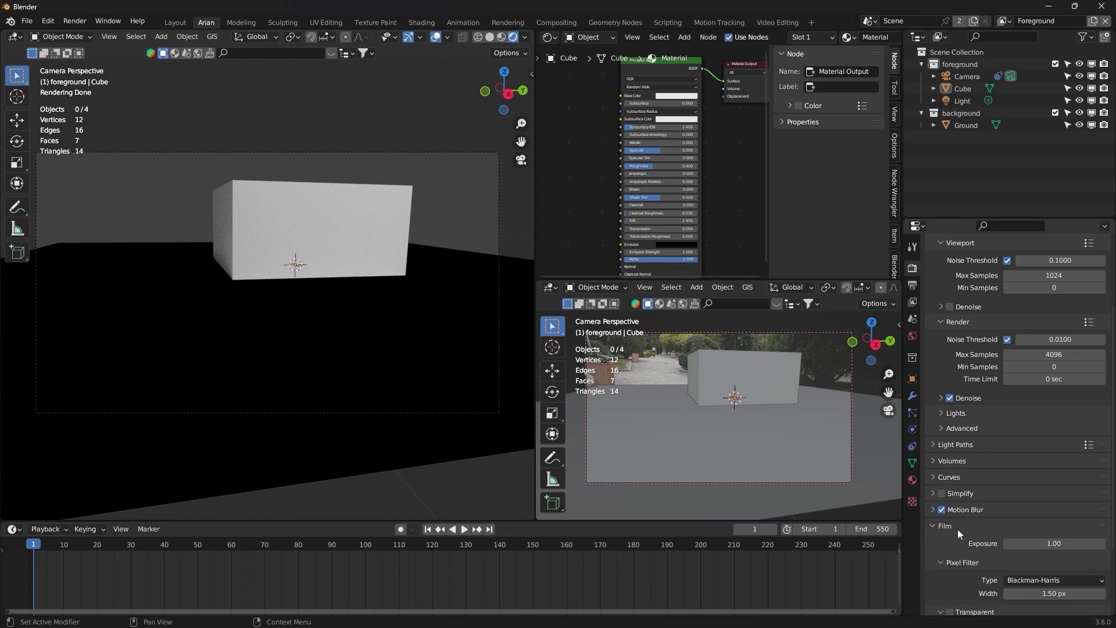
scroll(957, 528, "down", 2)
scroll(955, 547, "down", 2)
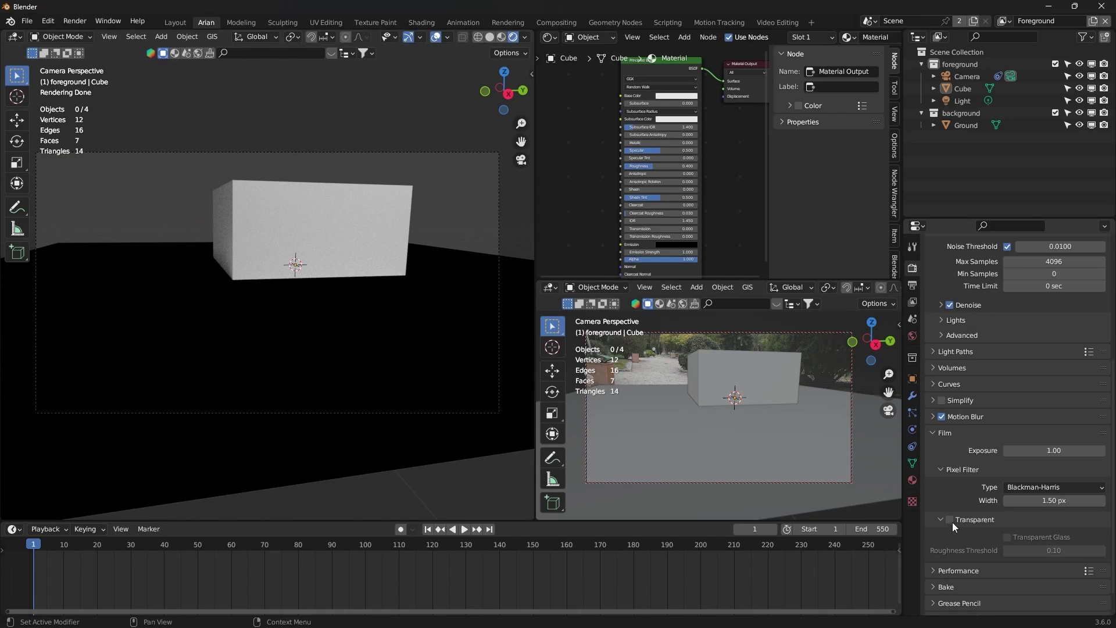
left_click(950, 519)
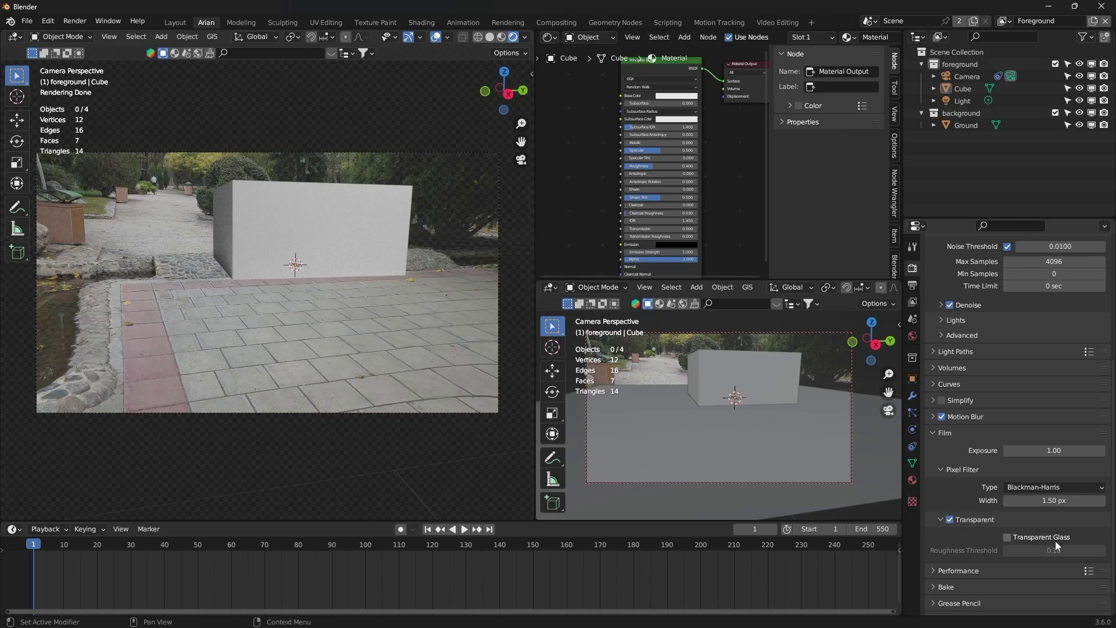
left_click(1008, 537)
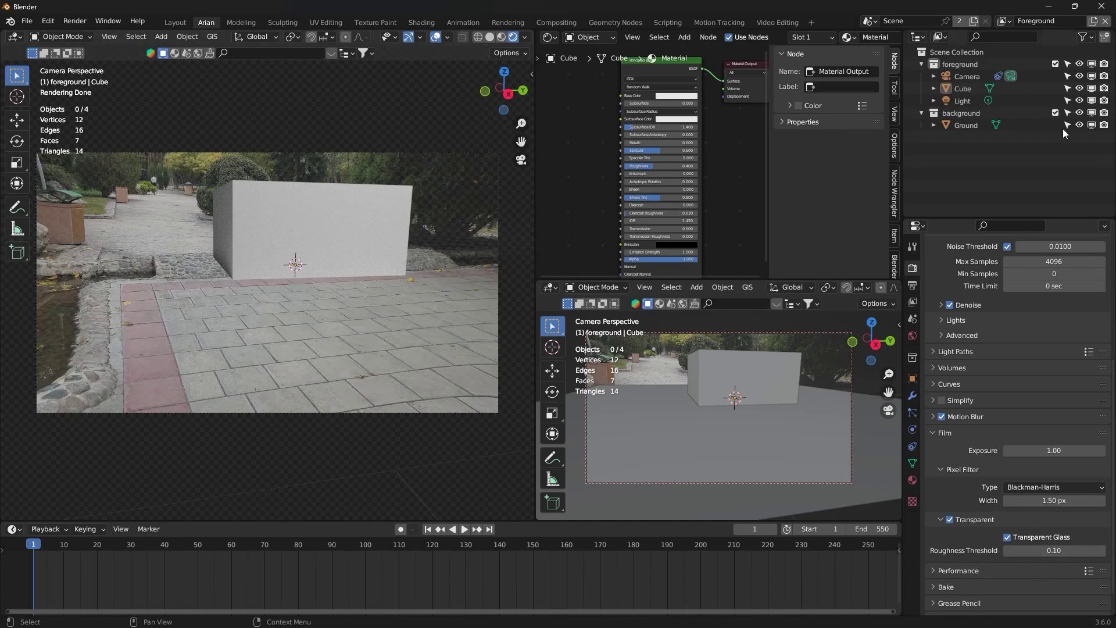
Step: Make the background collection active and play the animation over the park footage
left_click(959, 113)
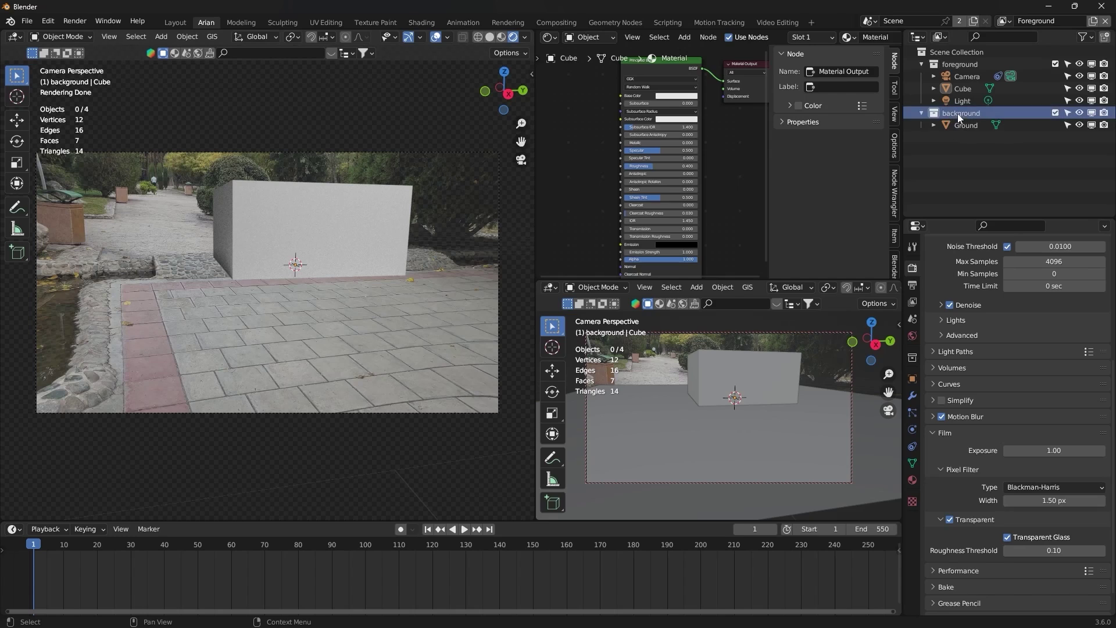
left_click(960, 69)
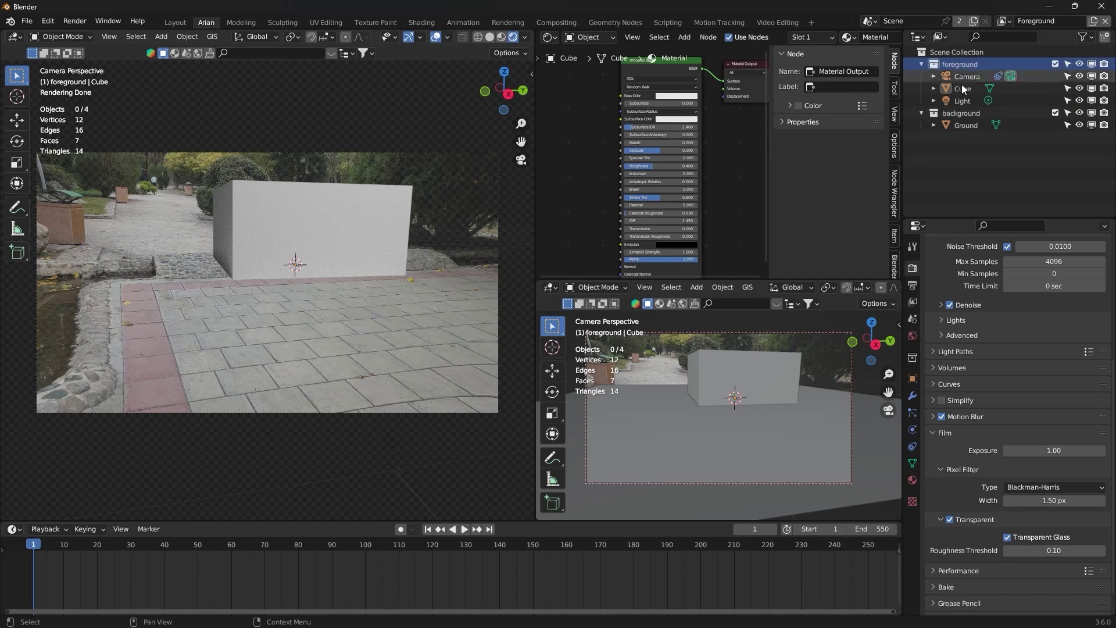
left_click(967, 112)
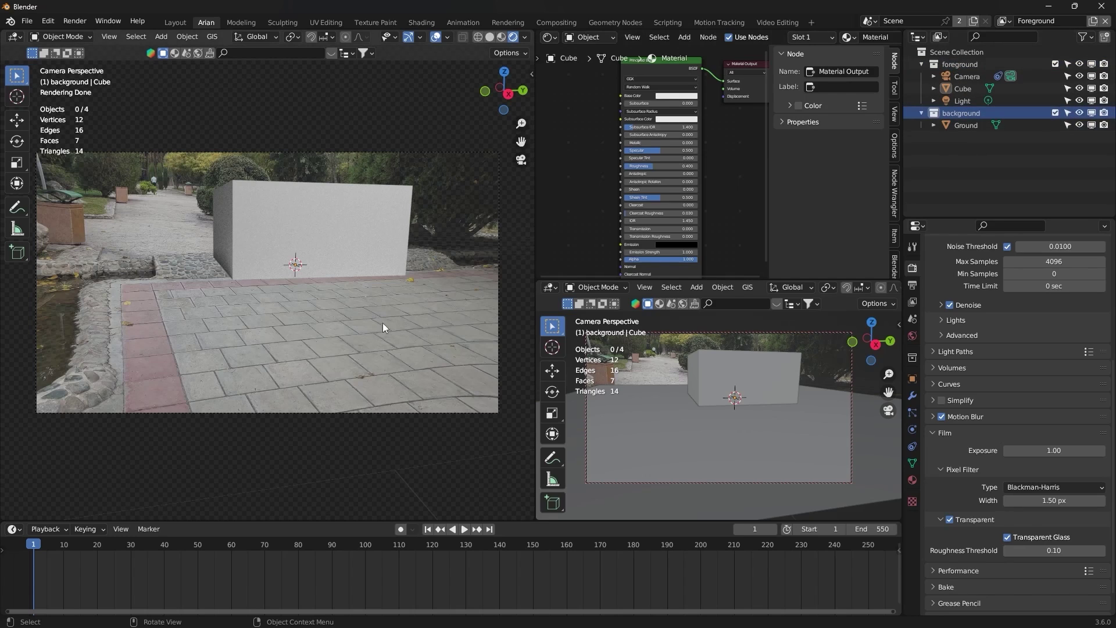
left_click(463, 531)
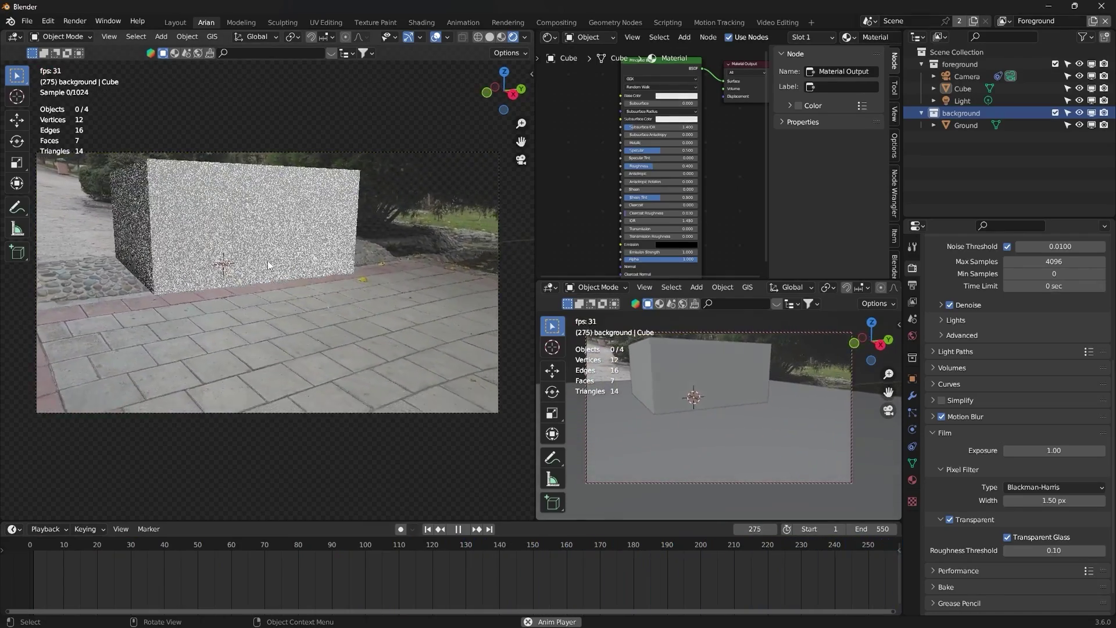
Step: Stop playback at frame 59, select the cube and scale it up
key("space")
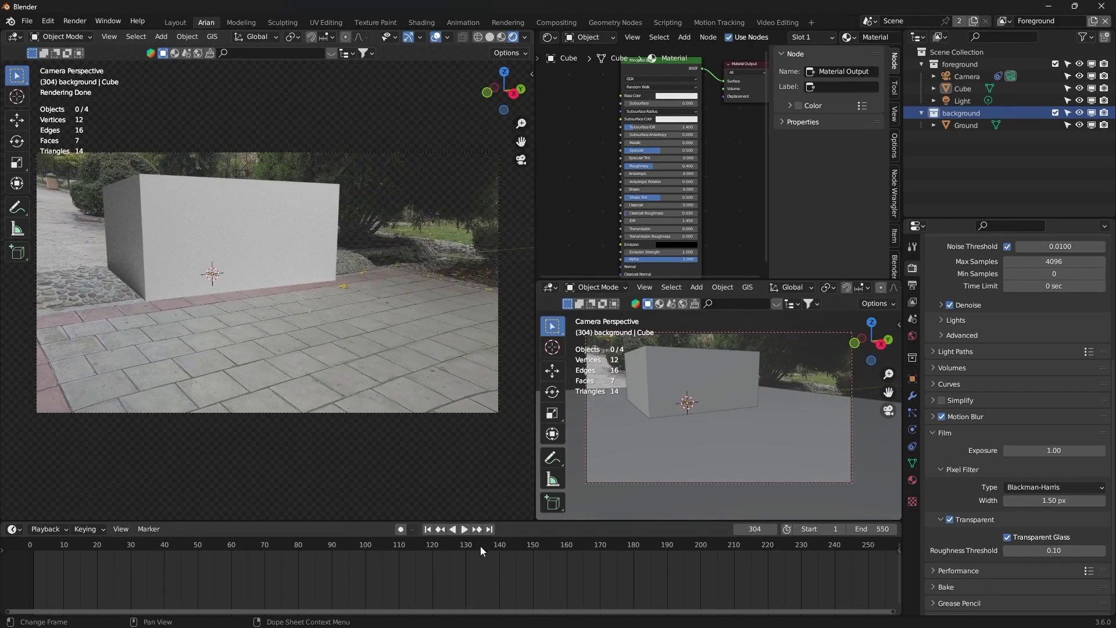
mouse_move(480, 545)
left_mouse_down()
mouse_move(212, 543)
mouse_move(246, 549)
mouse_move(229, 549)
left_mouse_up()
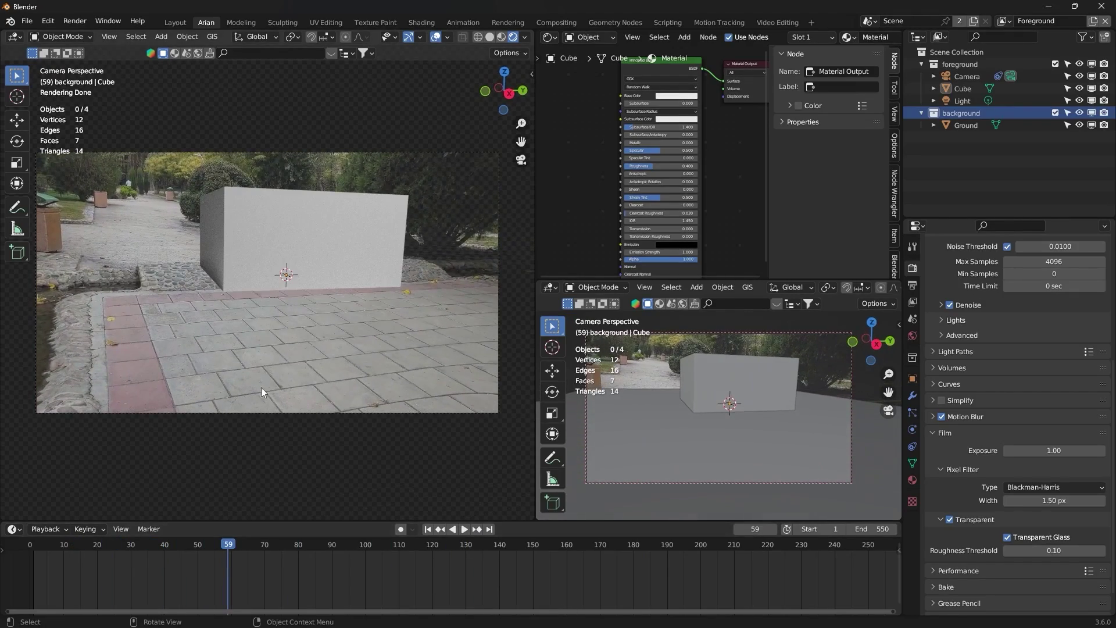
left_click(329, 242)
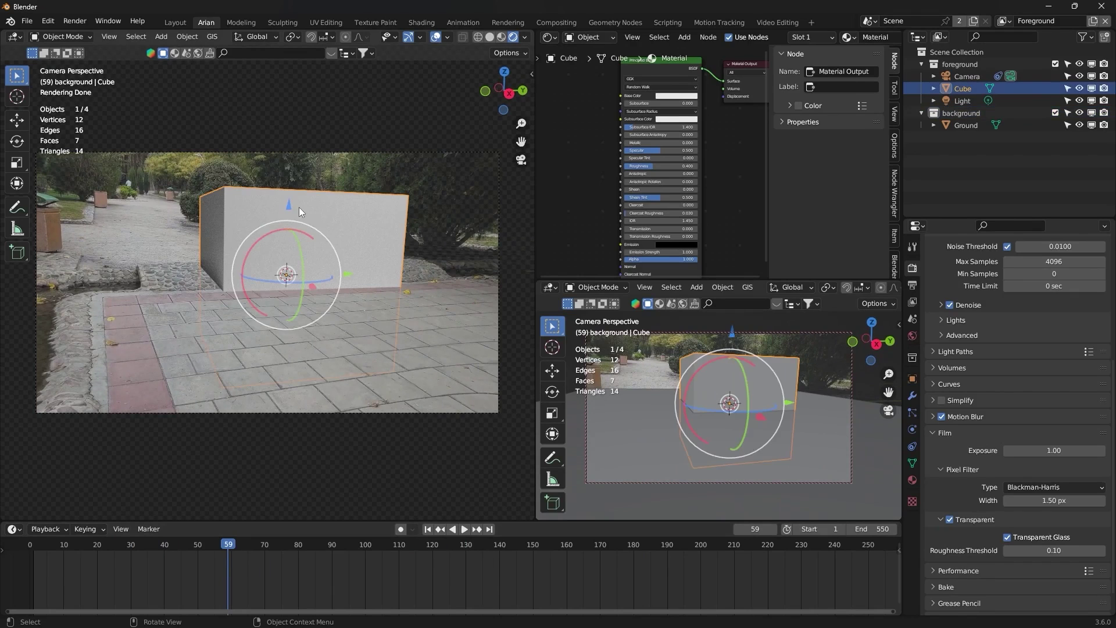
left_click_drag(299, 208, 295, 181)
key("Escape")
key("s")
left_click(279, 192)
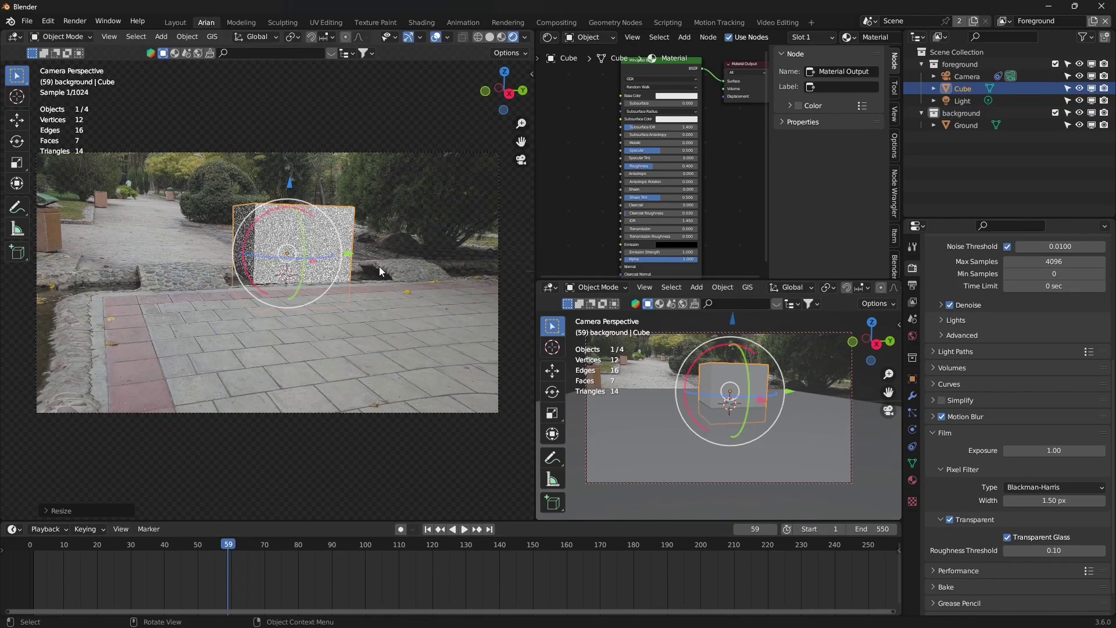
Step: Move the cube along Z, X and Y so it stands on the paving
key("g")
key("z")
left_click(329, 201)
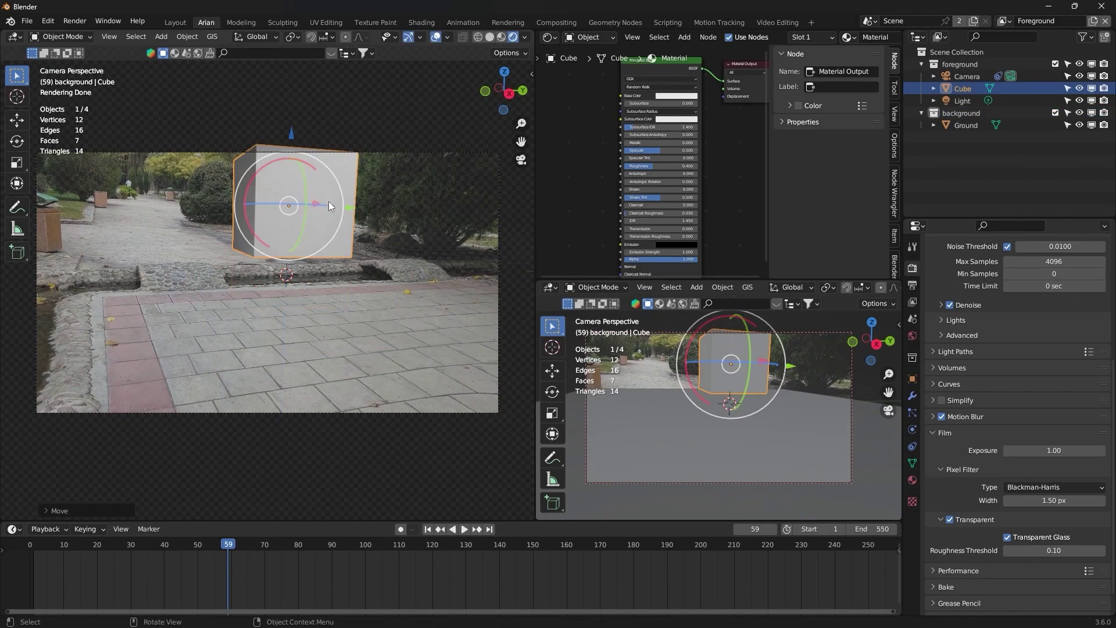
key("g")
key("x")
left_click(328, 213)
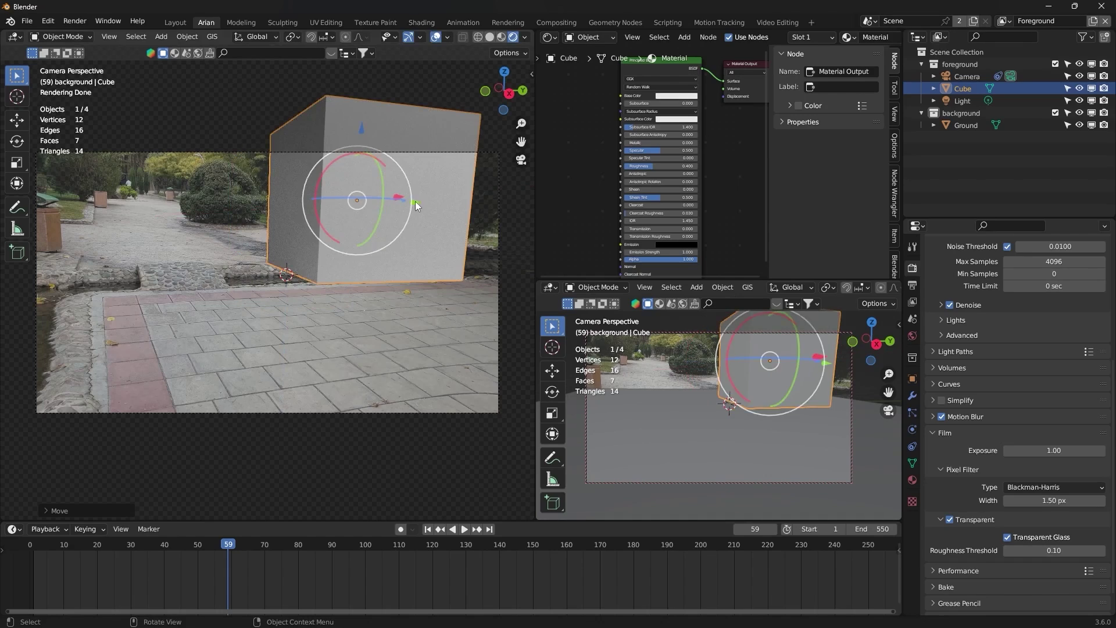
key("g")
key("y")
left_click(347, 239)
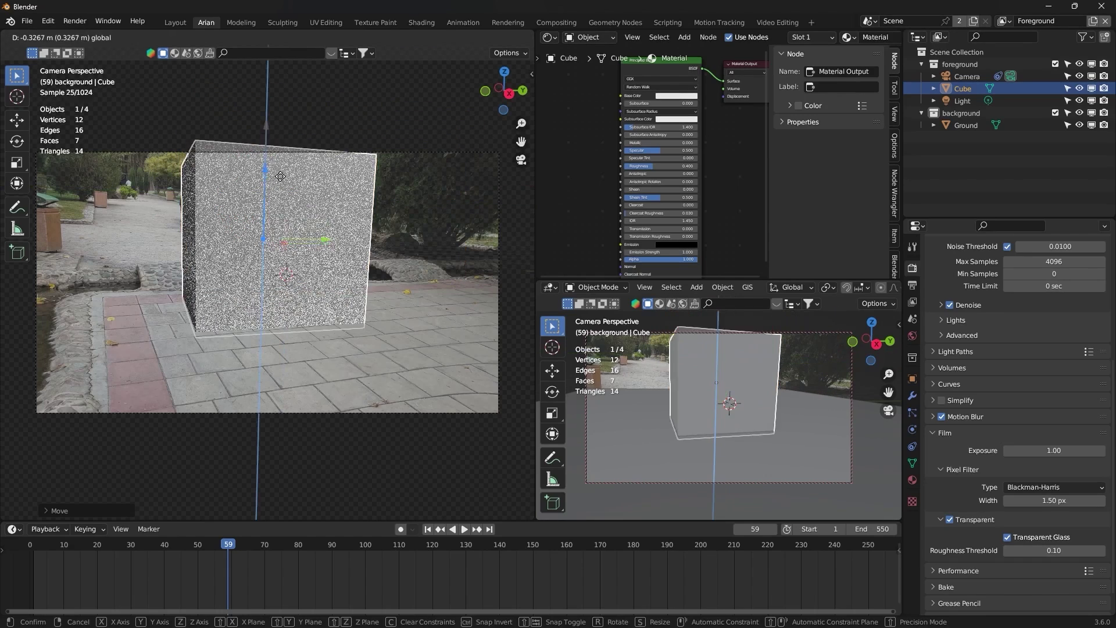
left_click_drag(338, 239, 360, 274)
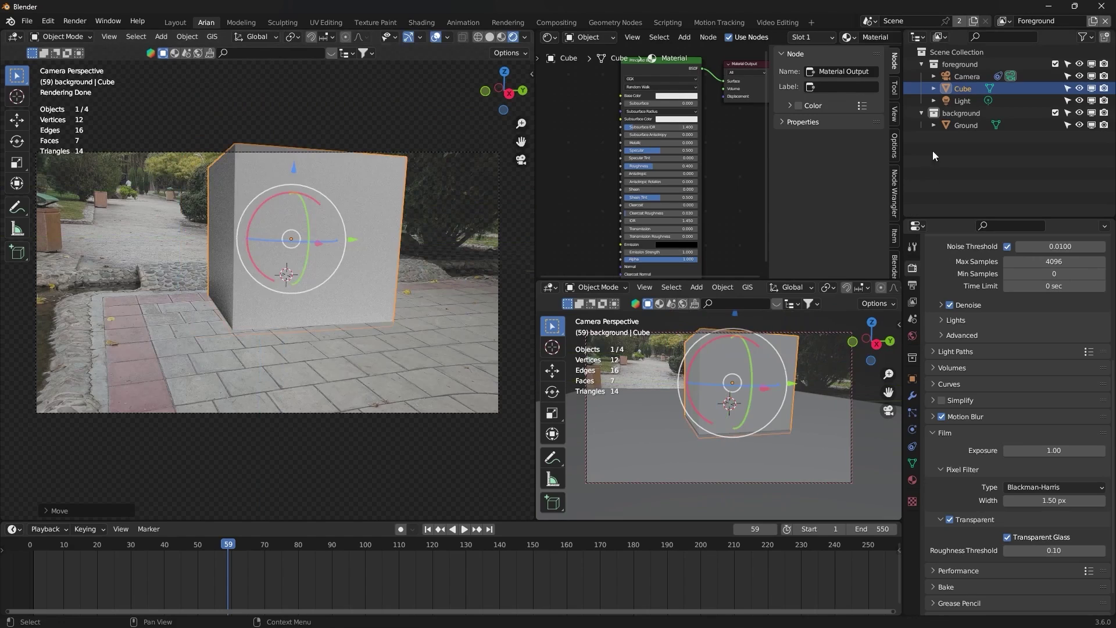
Step: Select the Ground object and roughly drag it up and down in the viewport
left_click(964, 123)
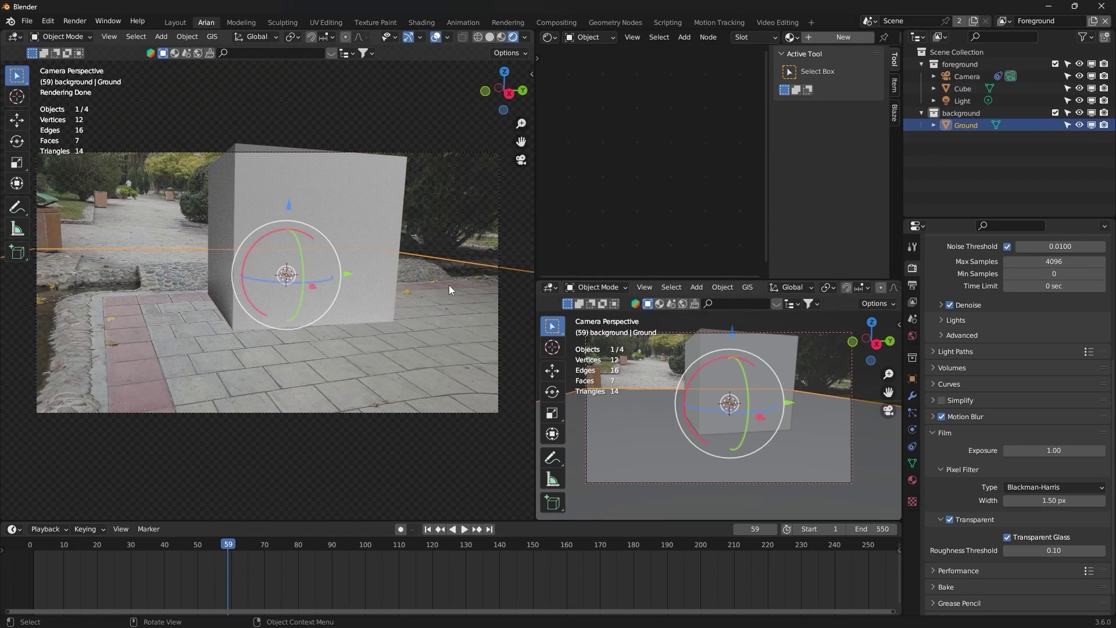
left_click_drag(289, 208, 289, 205)
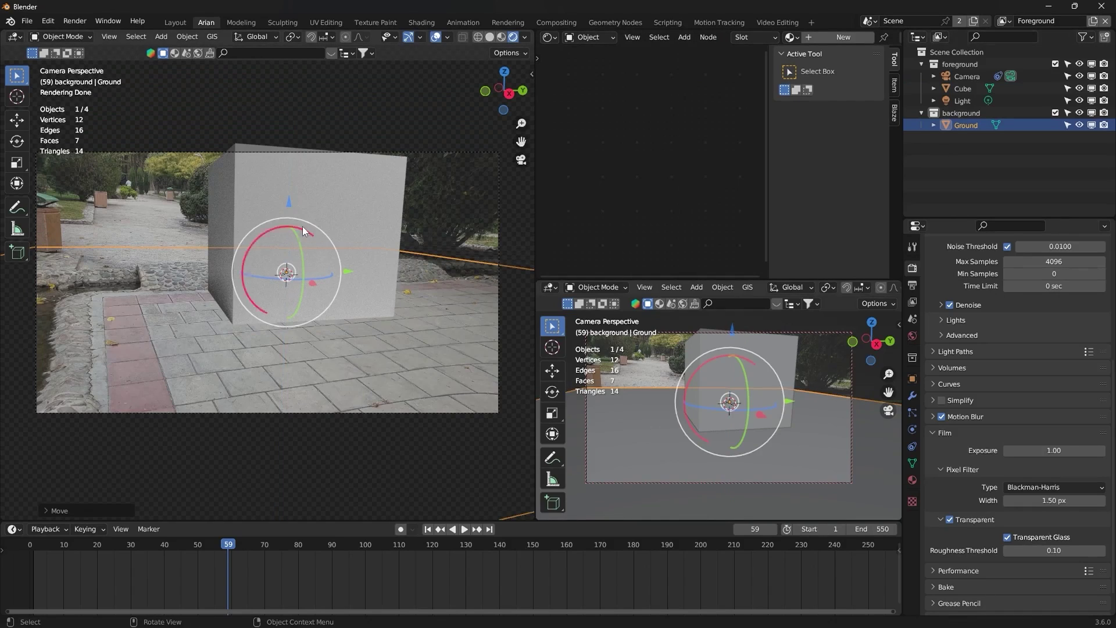
left_click_drag(287, 206, 294, 166)
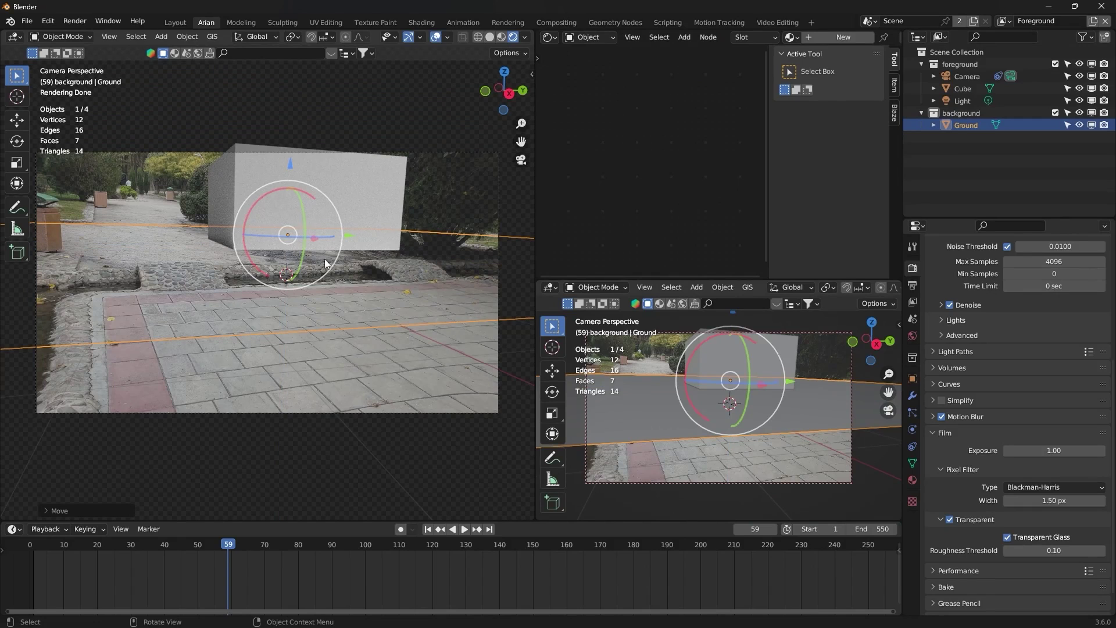
mouse_move(287, 160)
left_mouse_down()
mouse_move(297, 196)
mouse_move(251, 257)
left_mouse_up()
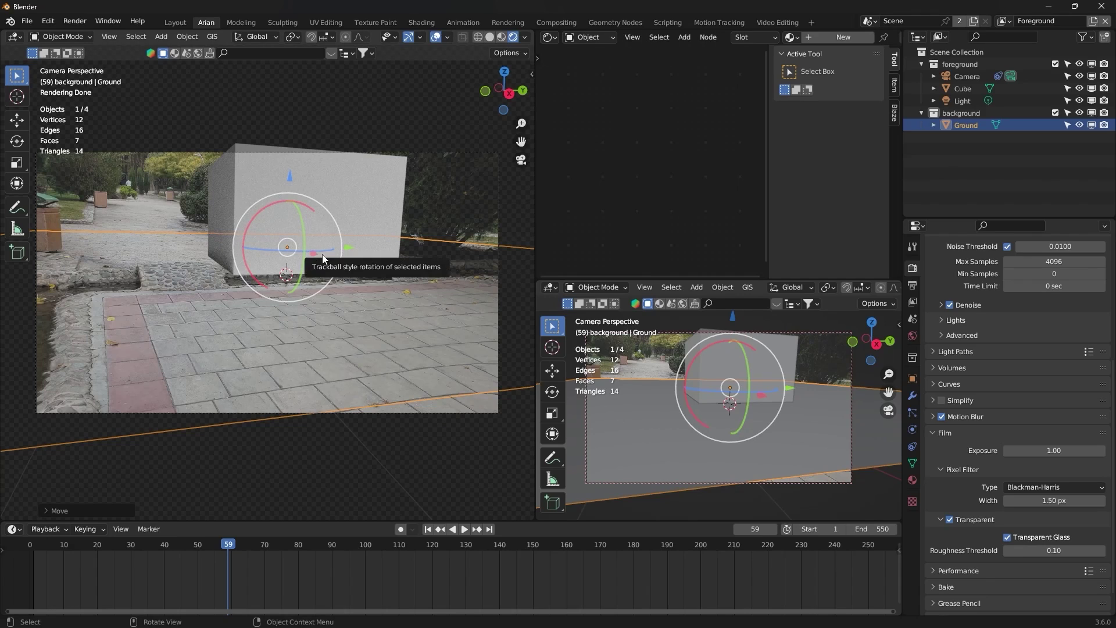
left_click(961, 113)
left_click(972, 127)
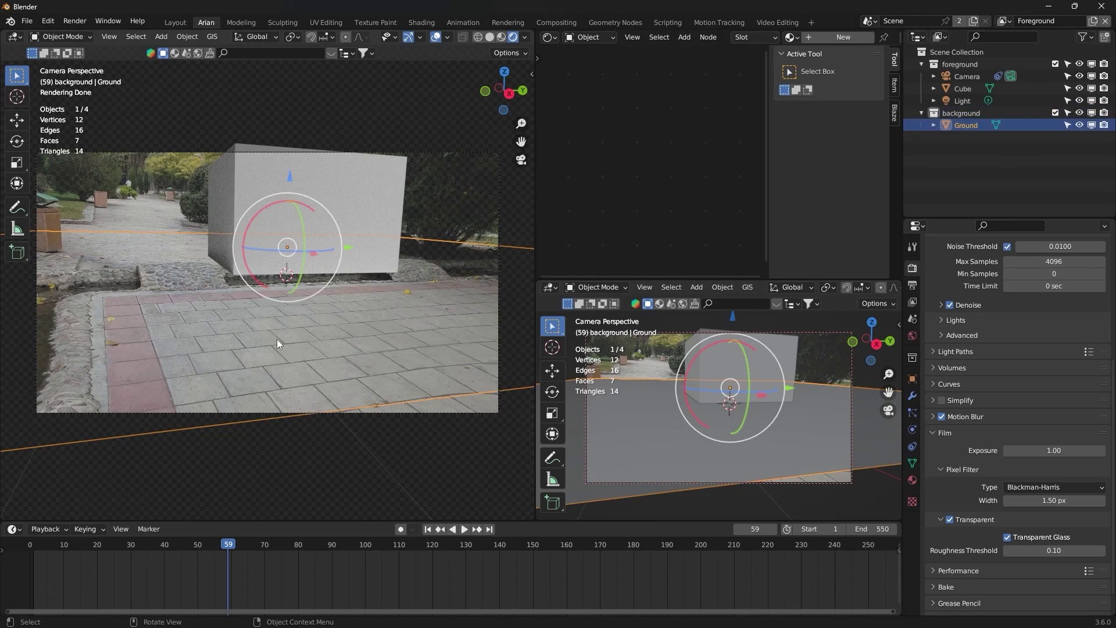
Step: Scale the Ground plane by 1.5095 and lower it 1.242 m to the pavement
key("s")
left_click(303, 308)
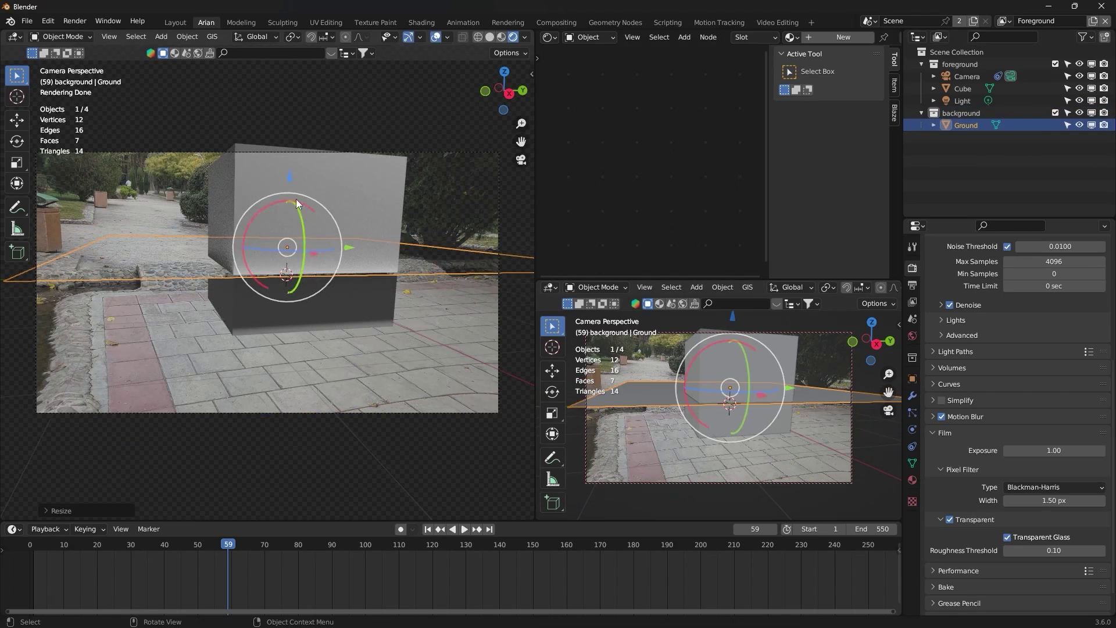
key("g")
key("z")
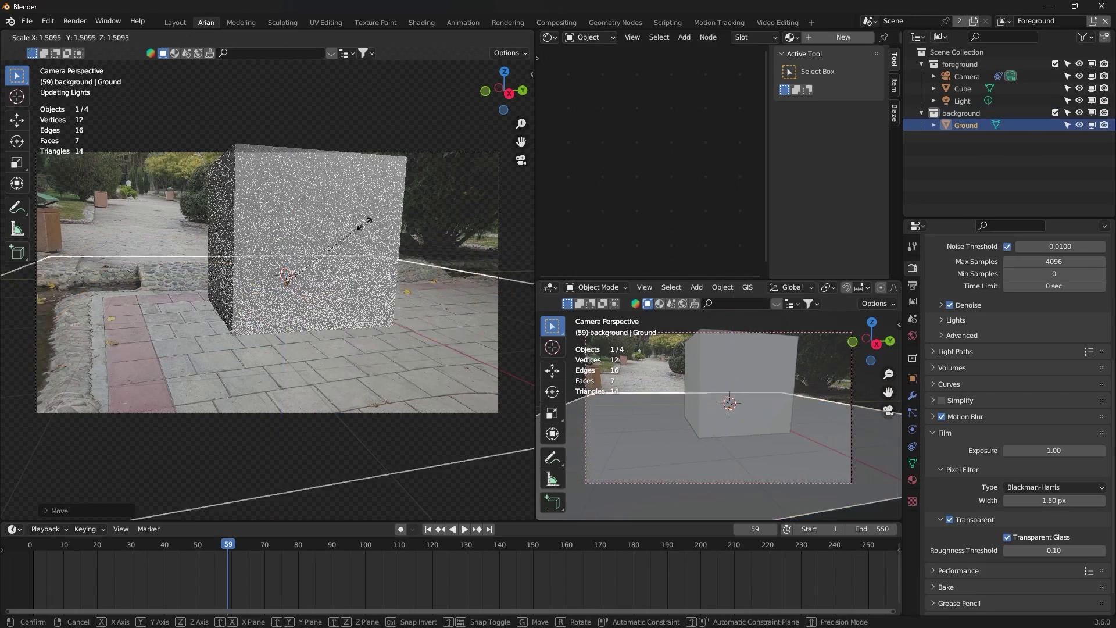
left_click(426, 220)
key("g")
key("z")
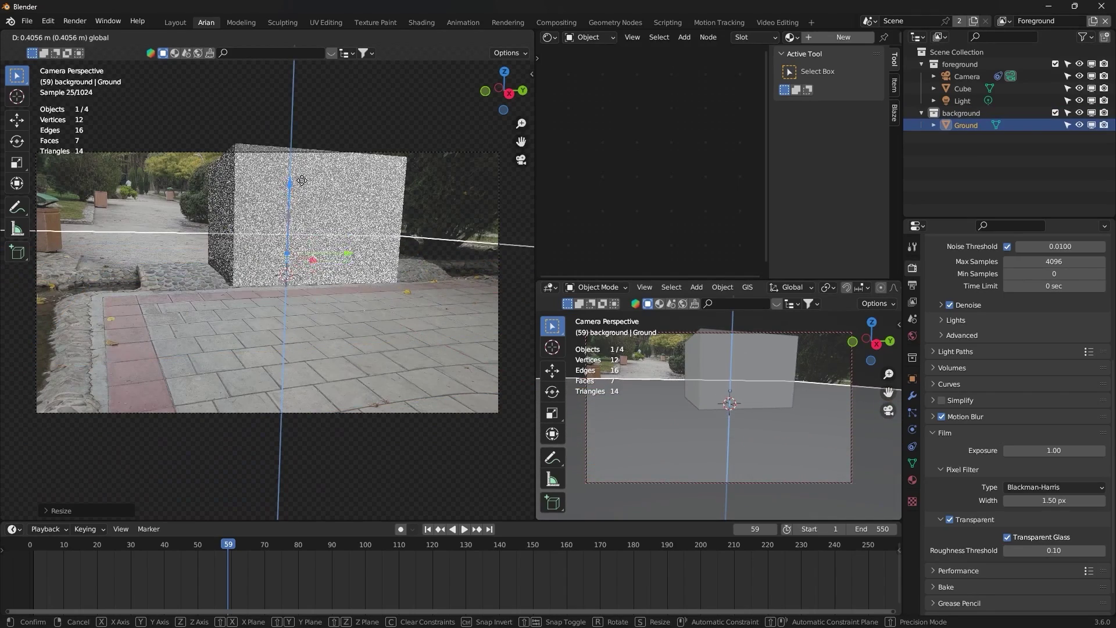
left_click(322, 294)
left_click_drag(289, 187, 269, 238)
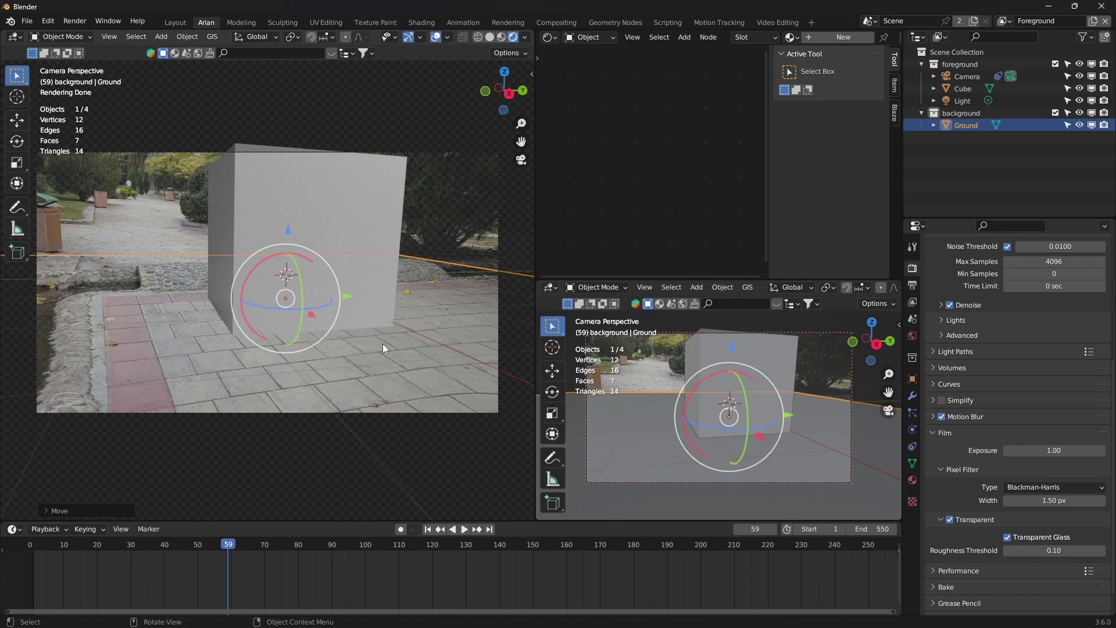
left_click(164, 198)
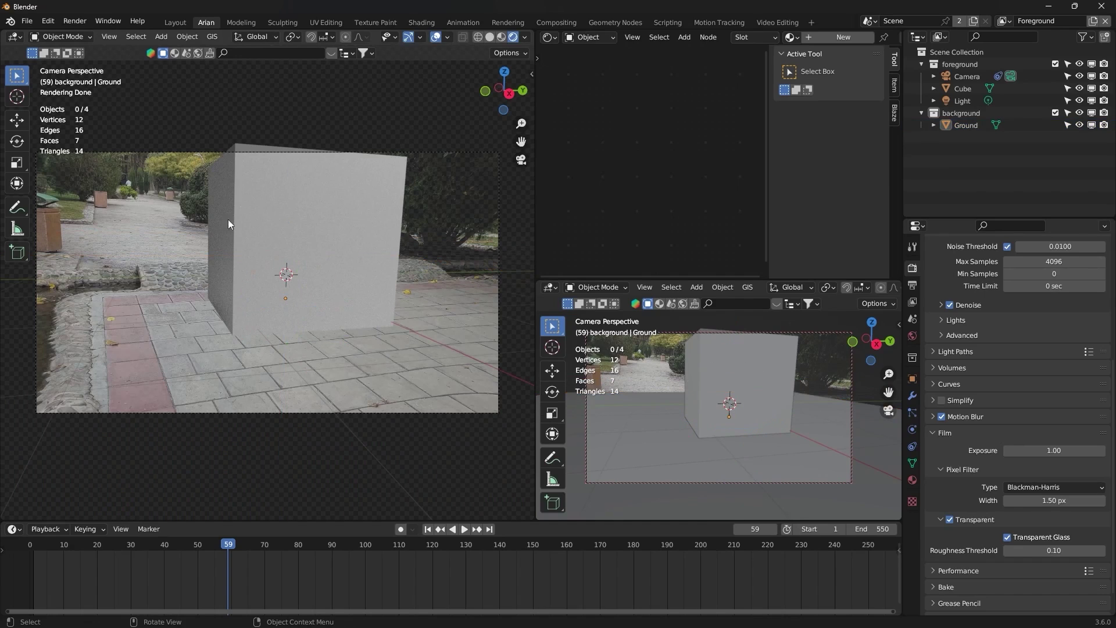
Step: Add a foreground plane scaled 3.2332 and lowered 0.42 m under the cube, and show its material settings
left_click(965, 64)
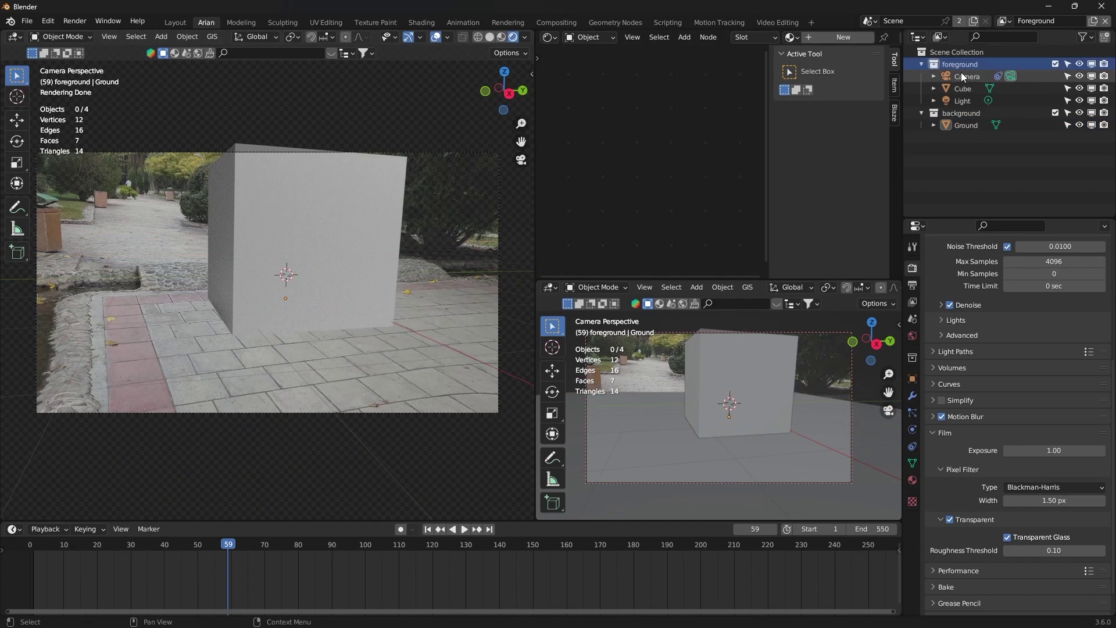
key("shift+a")
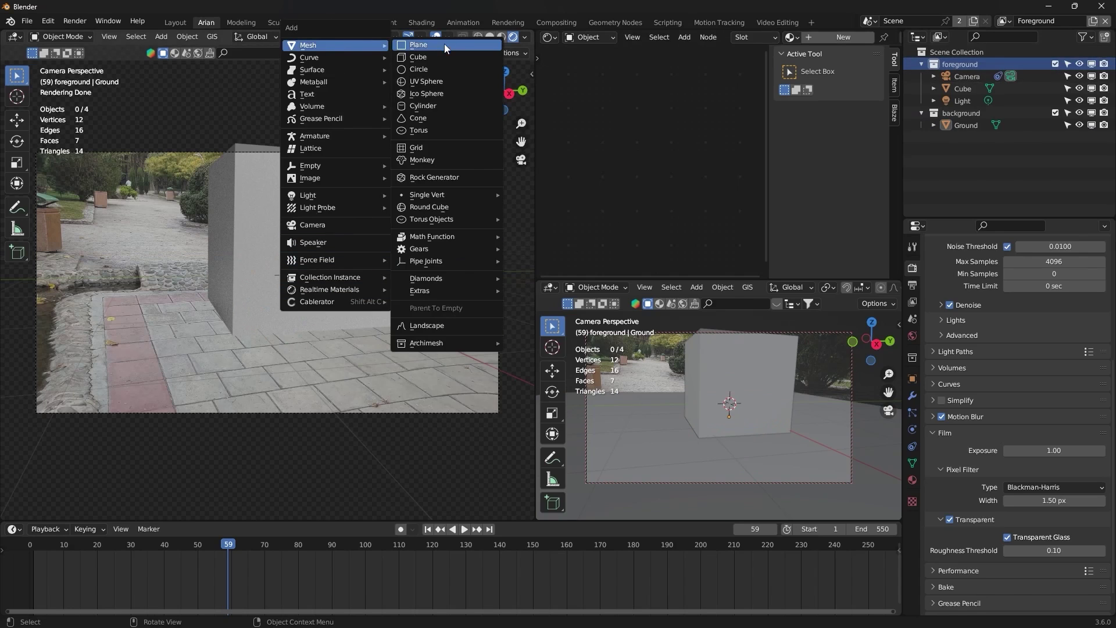
left_click(444, 44)
key("s")
left_click(294, 213)
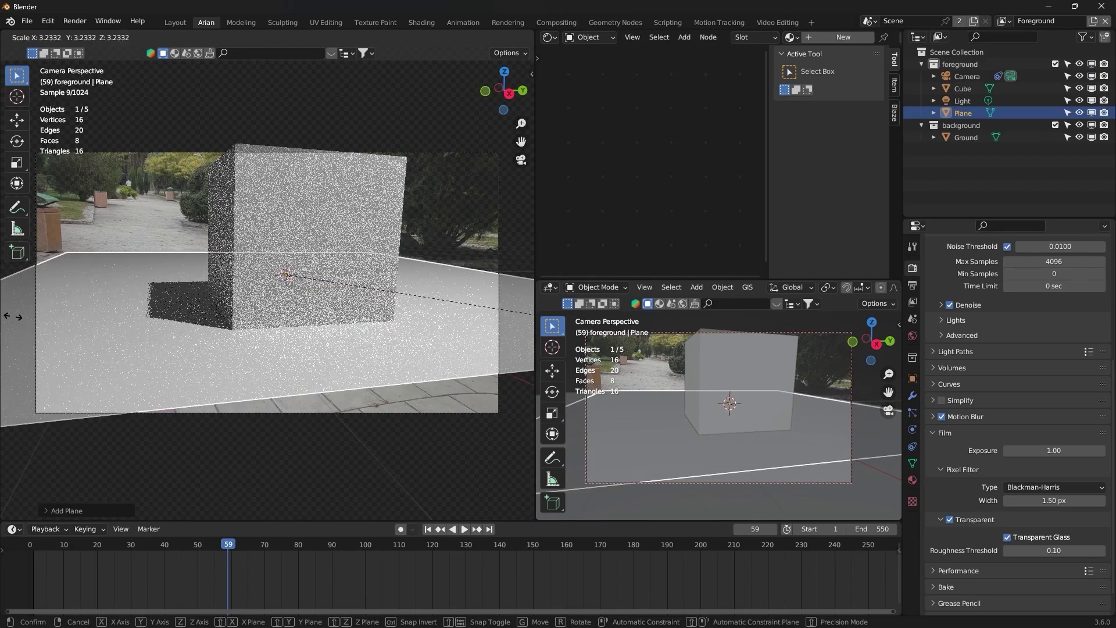
key("g")
key("z")
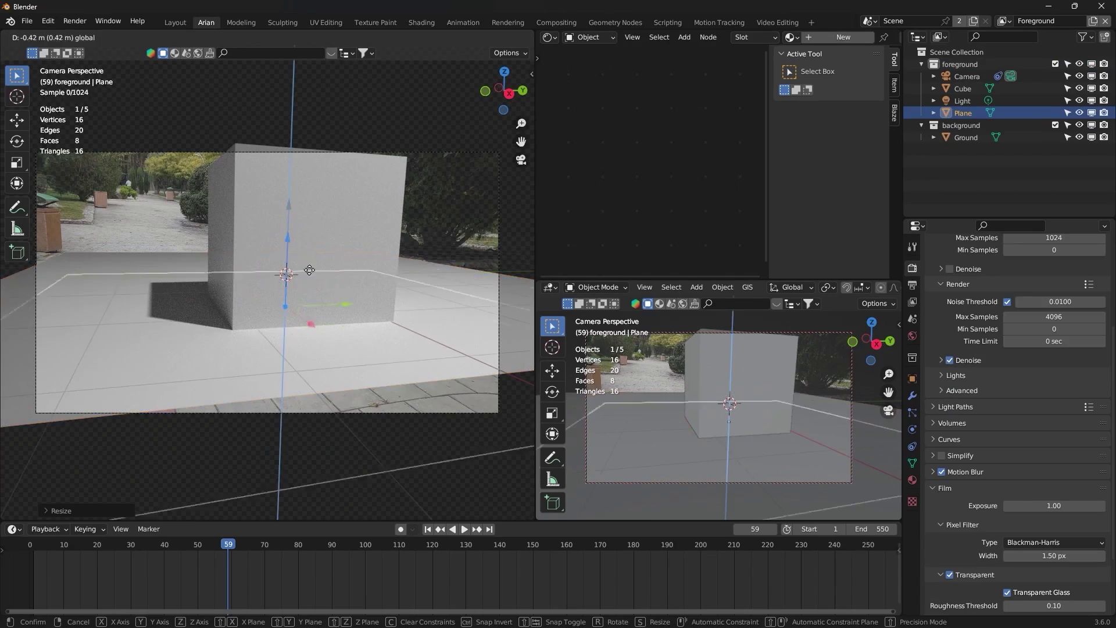
left_click(317, 222)
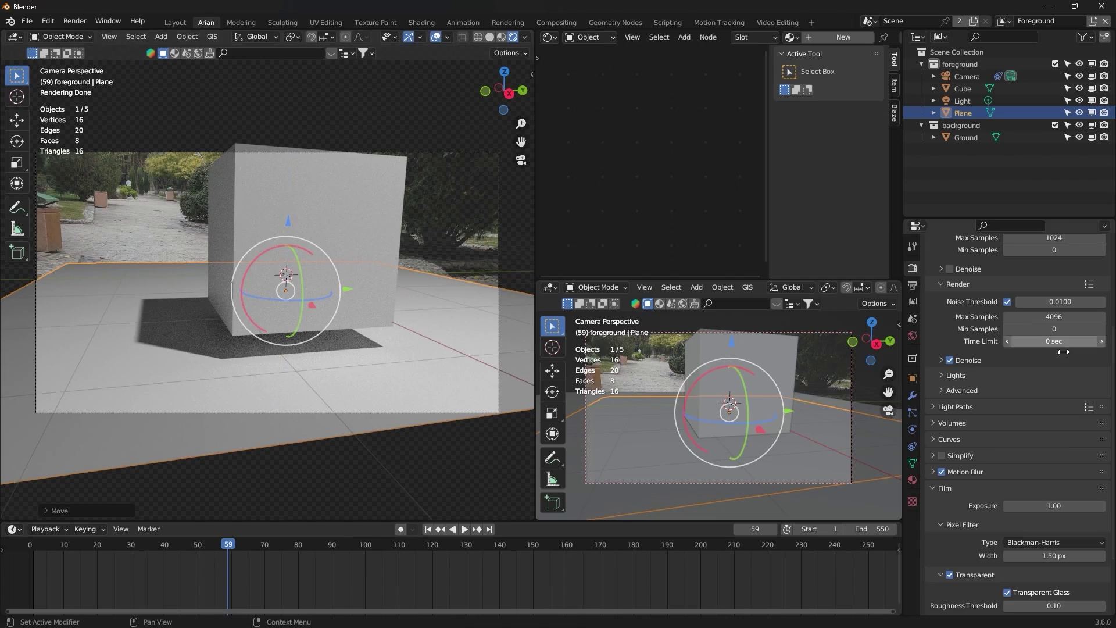
left_click(912, 480)
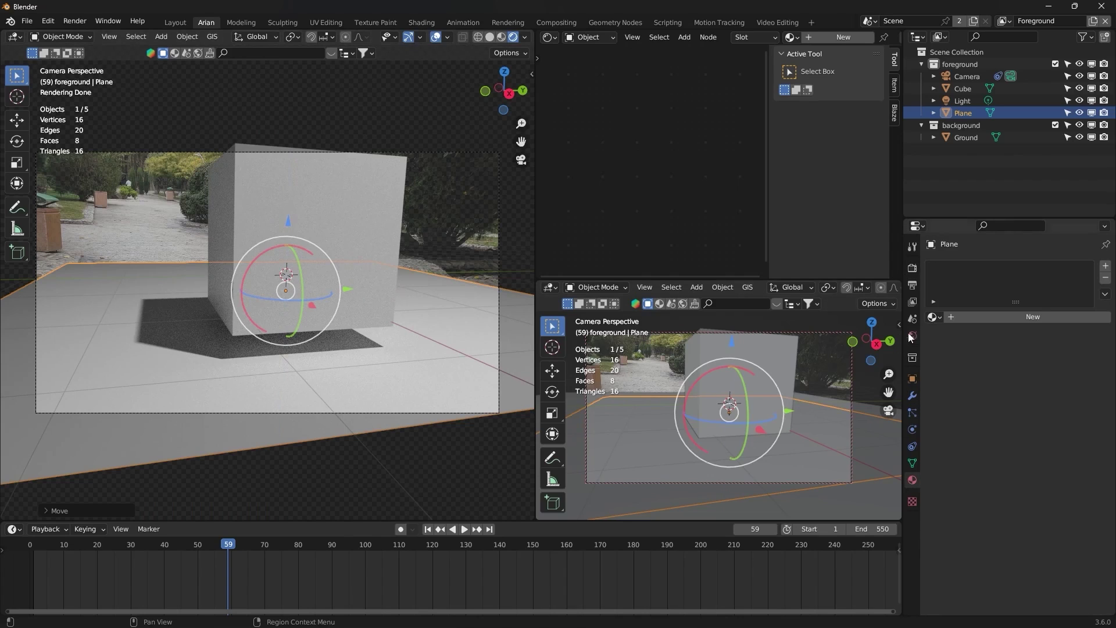
Step: Turn on Shadow Catcher under the Plane's Visibility settings and play the animation to check the shadow
left_click(912, 379)
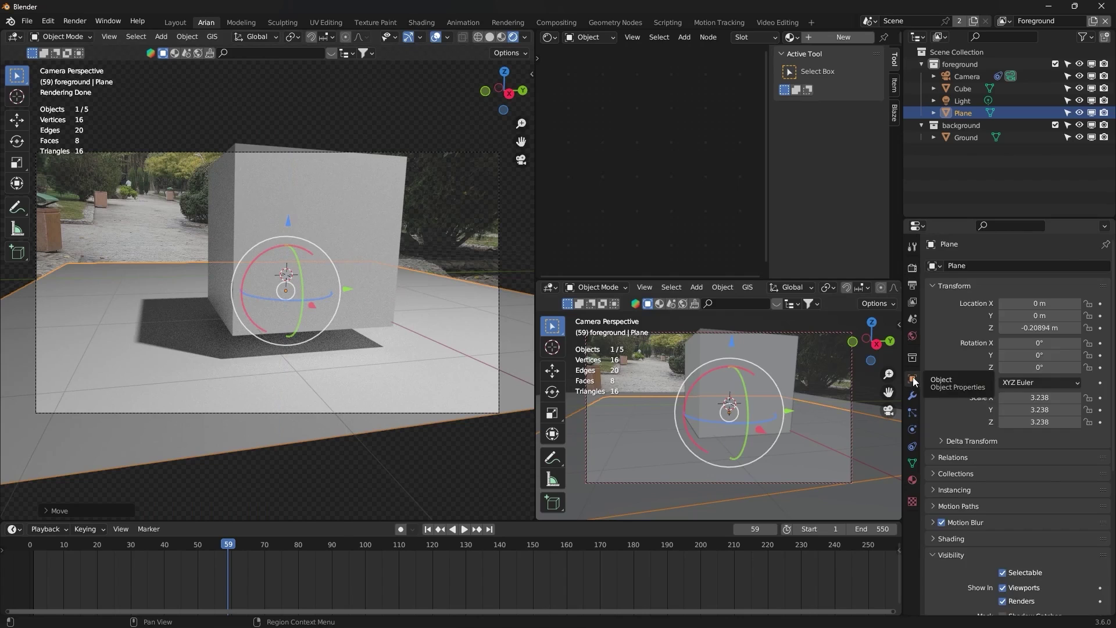
scroll(968, 472, "down", 3)
scroll(957, 490, "down", 2)
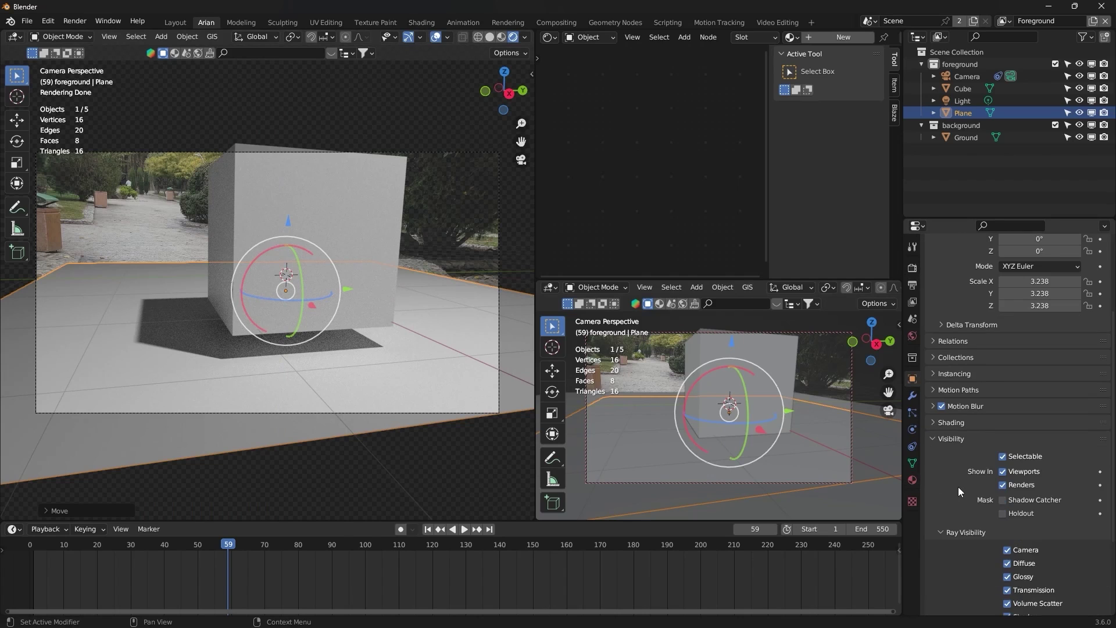
scroll(957, 476, "down", 2)
left_click(939, 384)
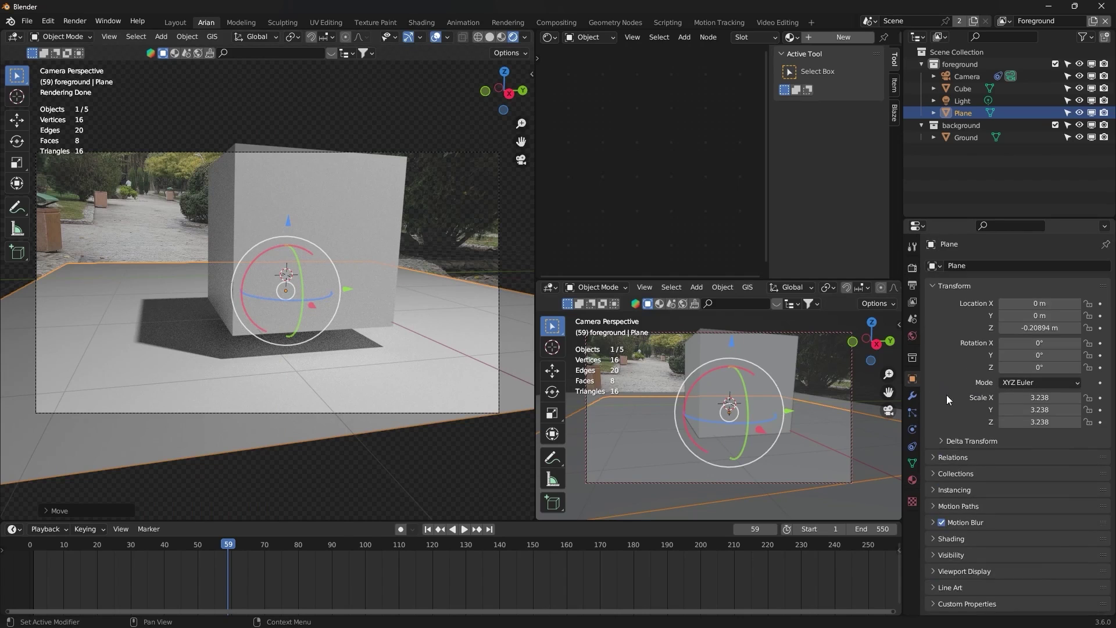
left_click(961, 554)
scroll(957, 555, "down", 1)
scroll(957, 556, "down", 3)
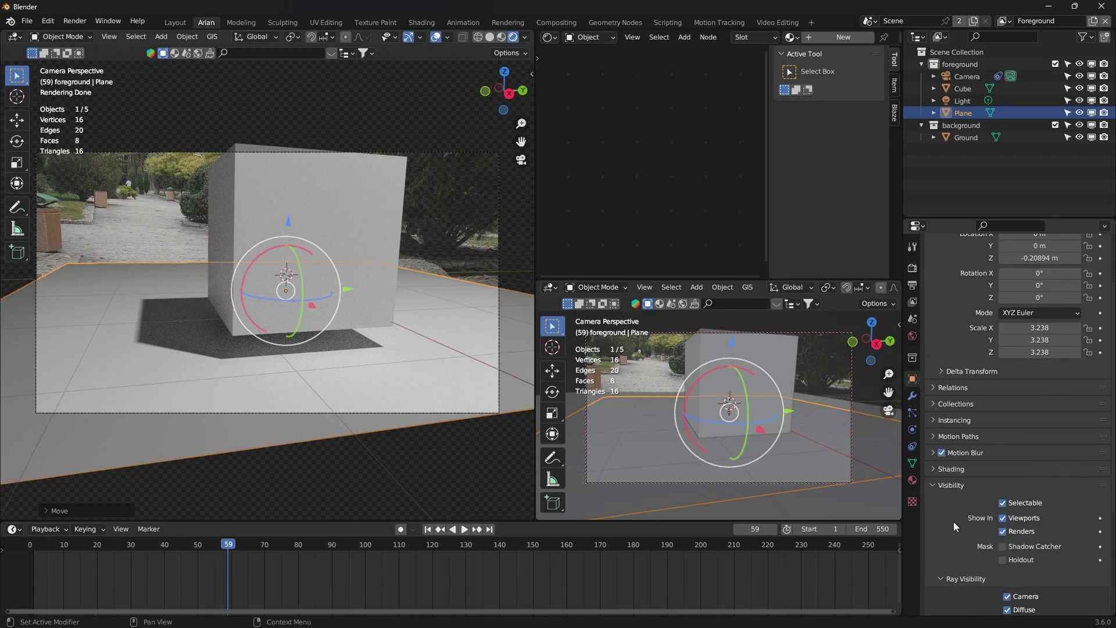
scroll(953, 521, "down", 1)
left_click(1010, 477)
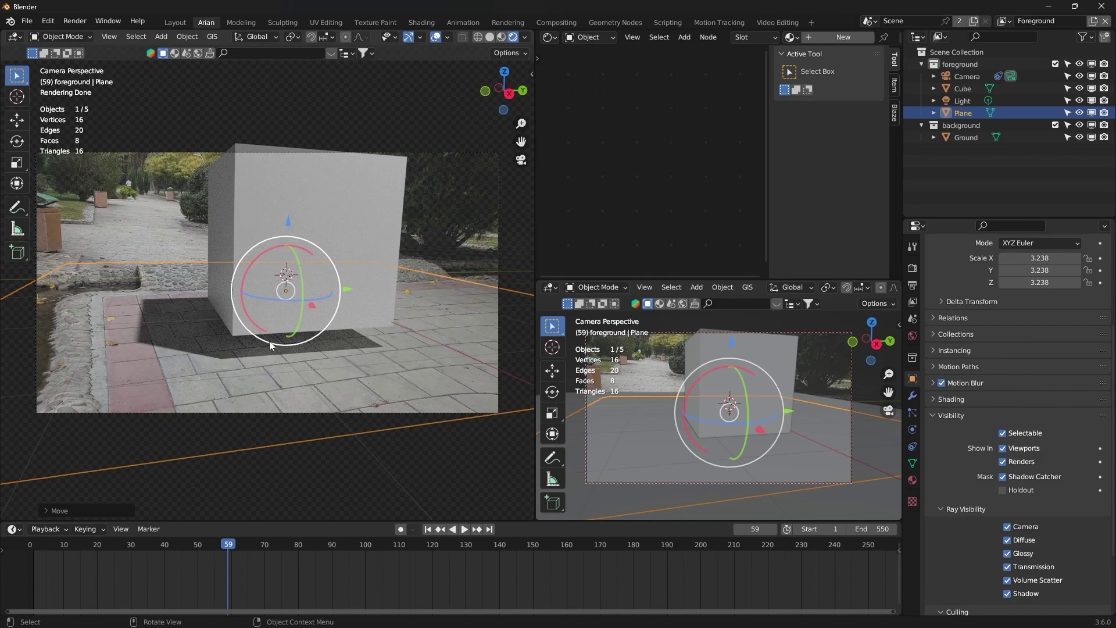
key("space")
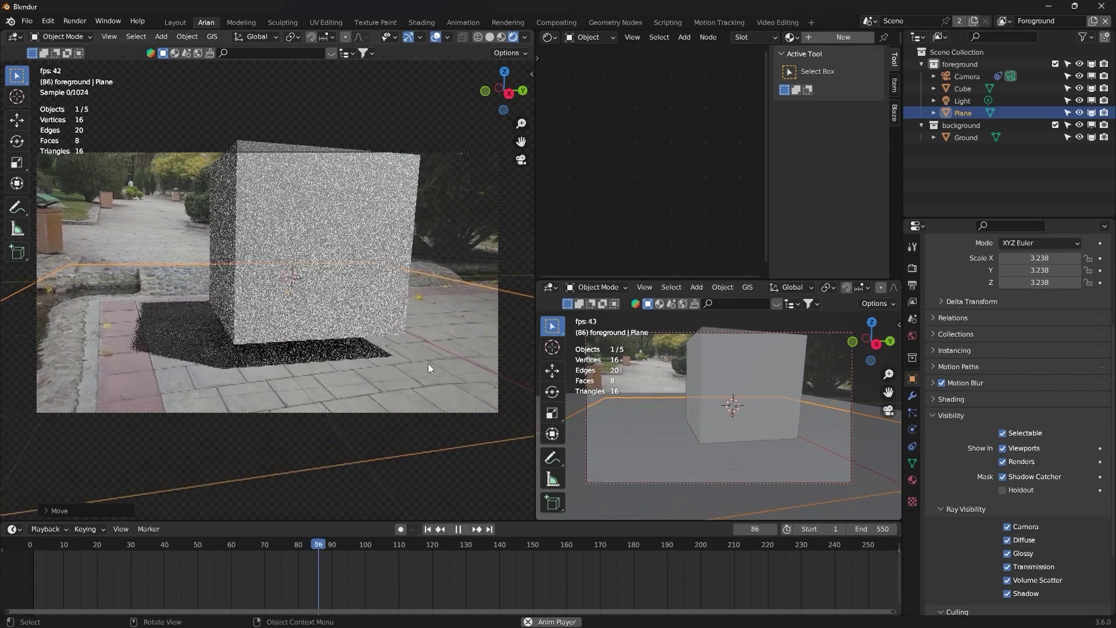
Step: Stop playback on frame 58, then select the Cube and delete it
key("space")
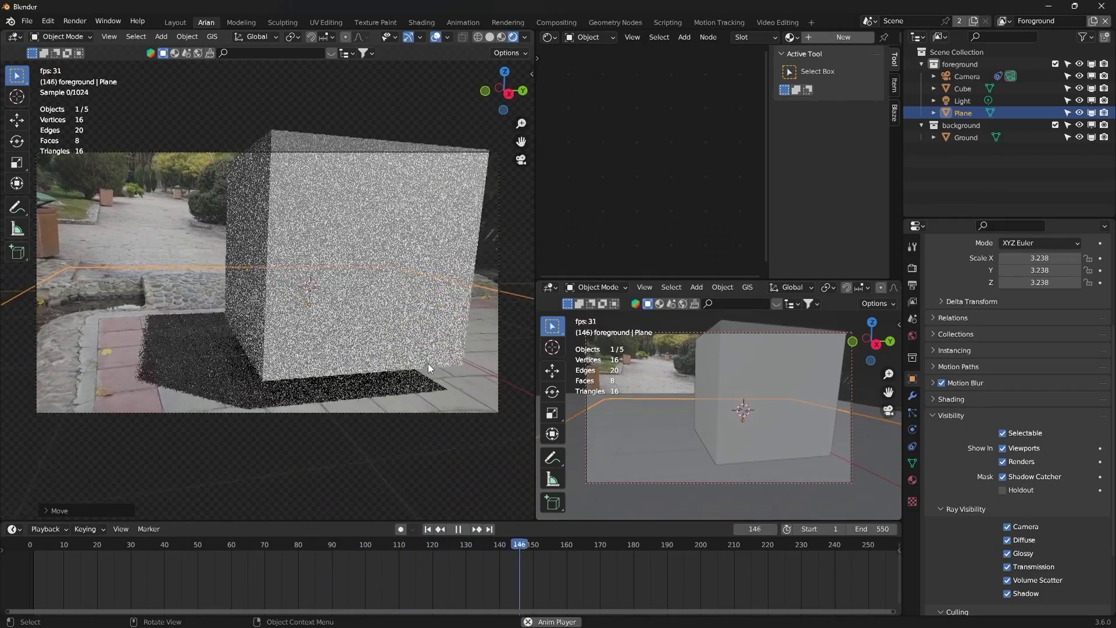
left_click(225, 546)
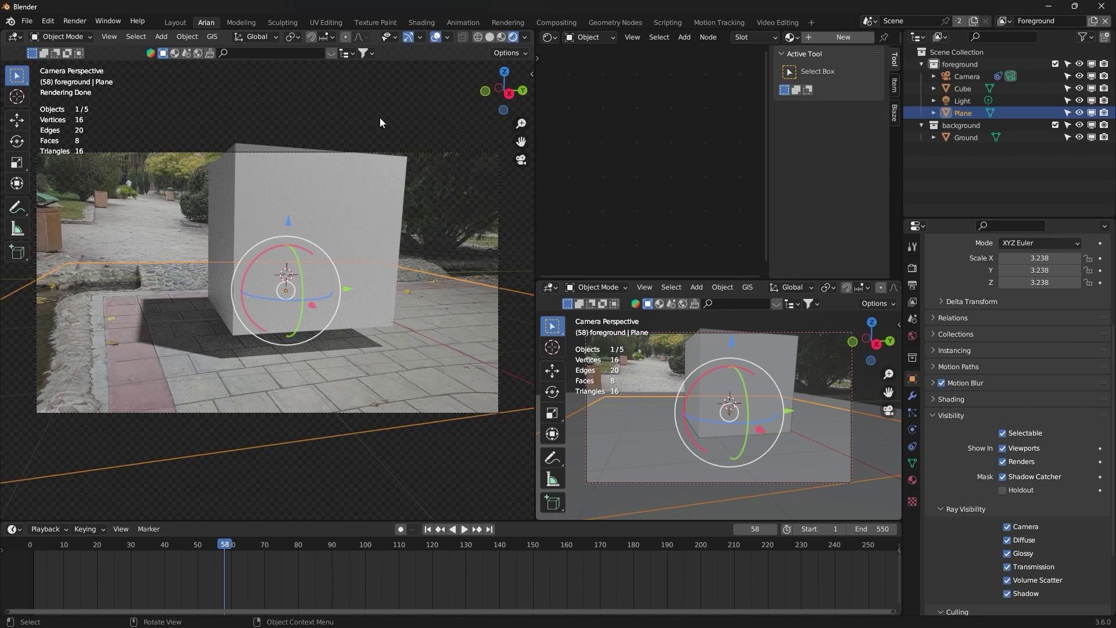
left_click(963, 101)
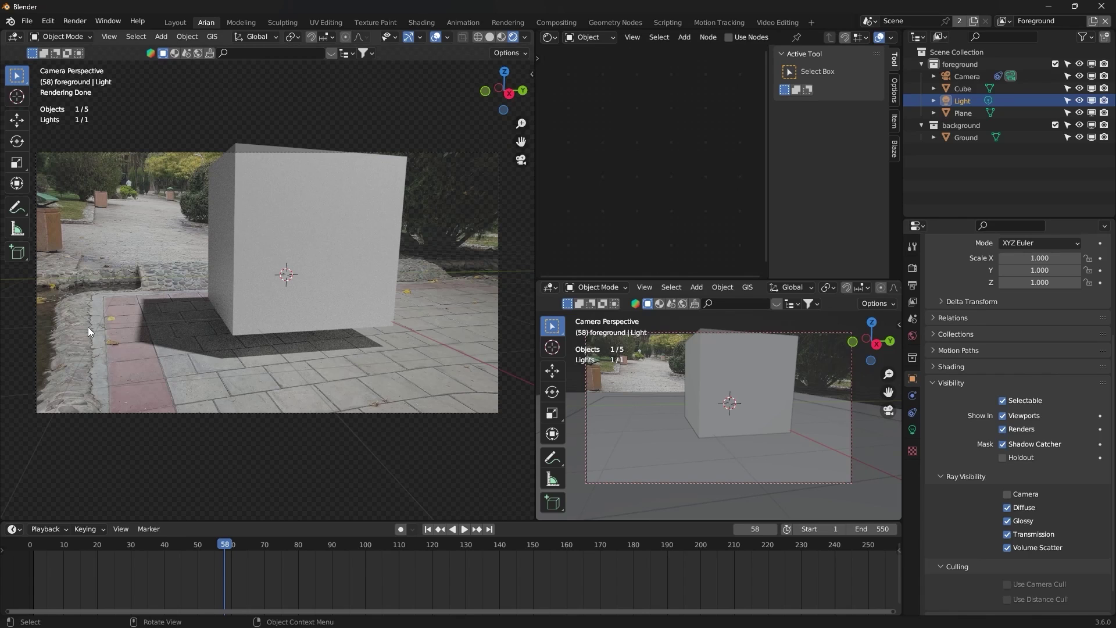
left_click(343, 227)
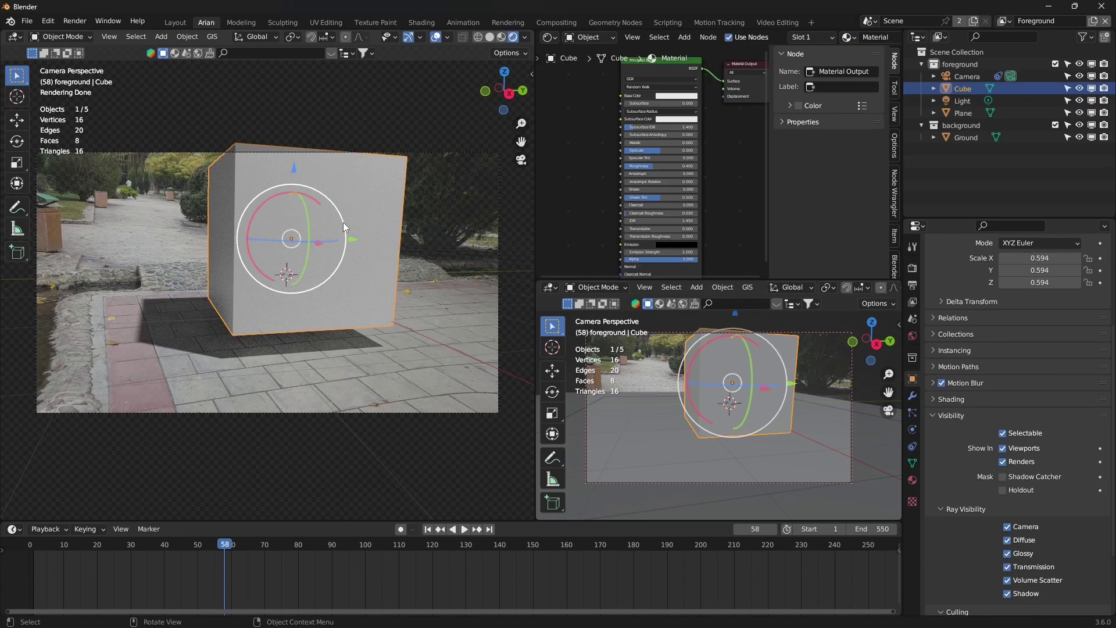
key("x")
left_click(284, 222)
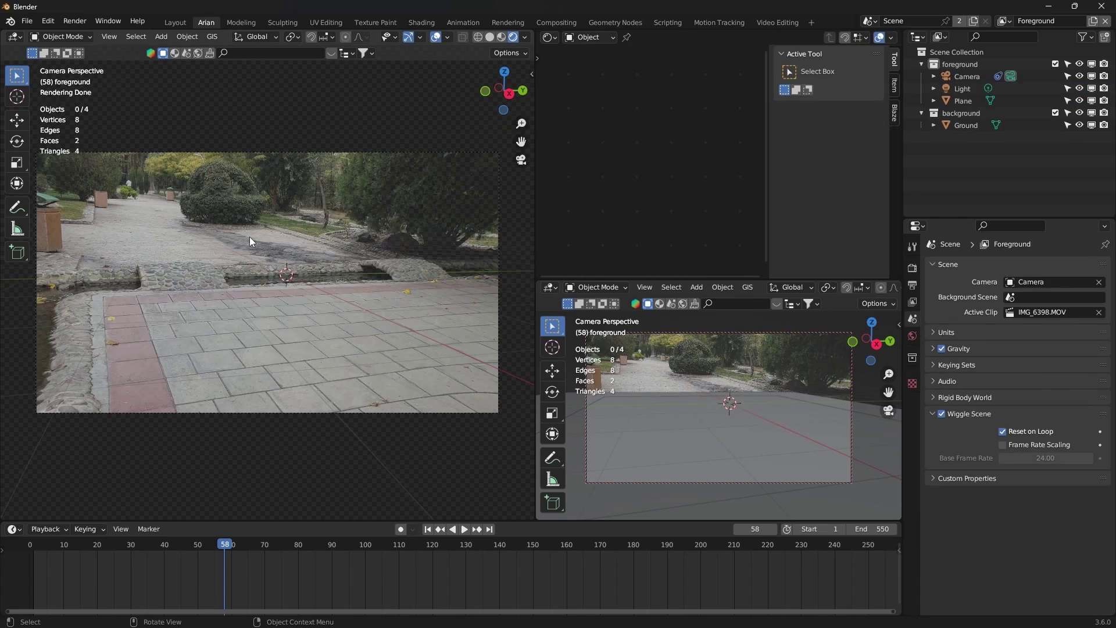
Step: Add a Suzanne monkey mesh and scale it down
key("shift+a")
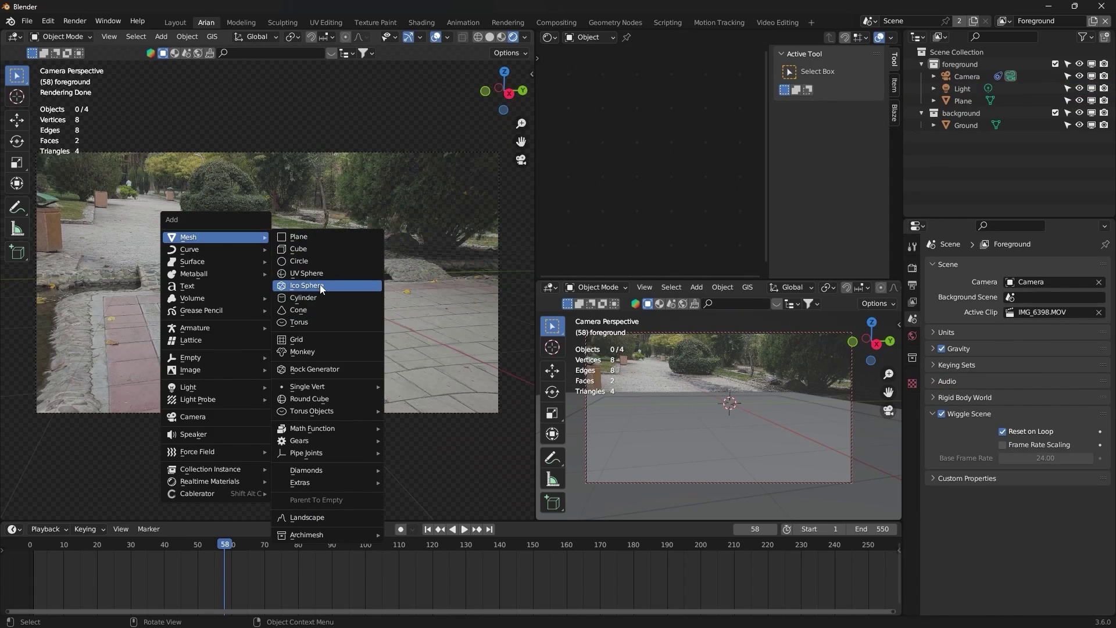
left_click(345, 356)
key("s")
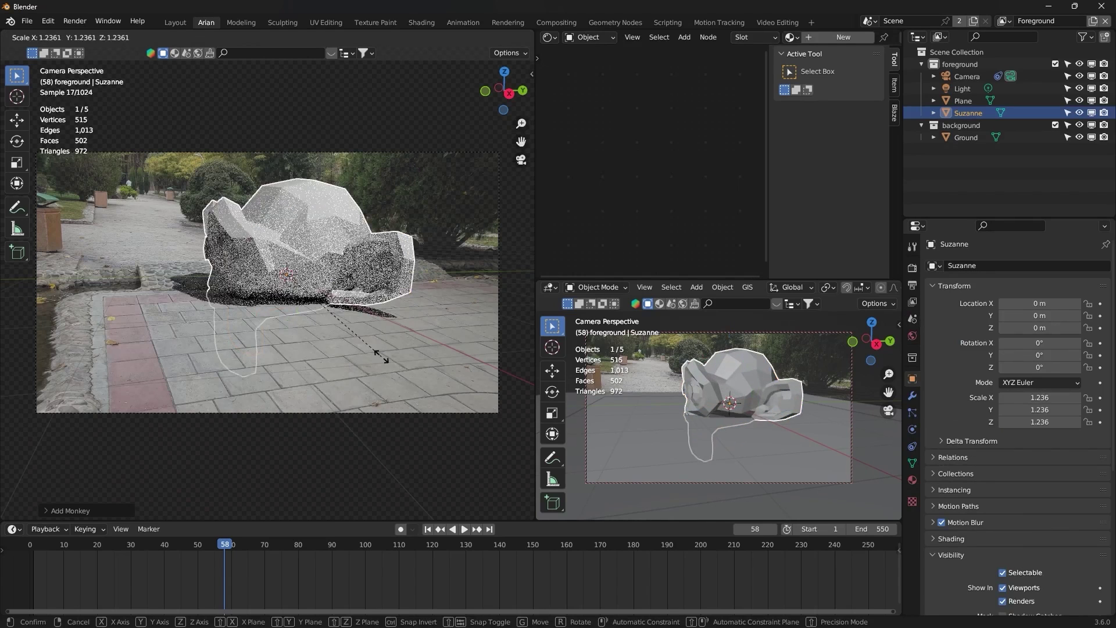
left_click(286, 203)
key("s")
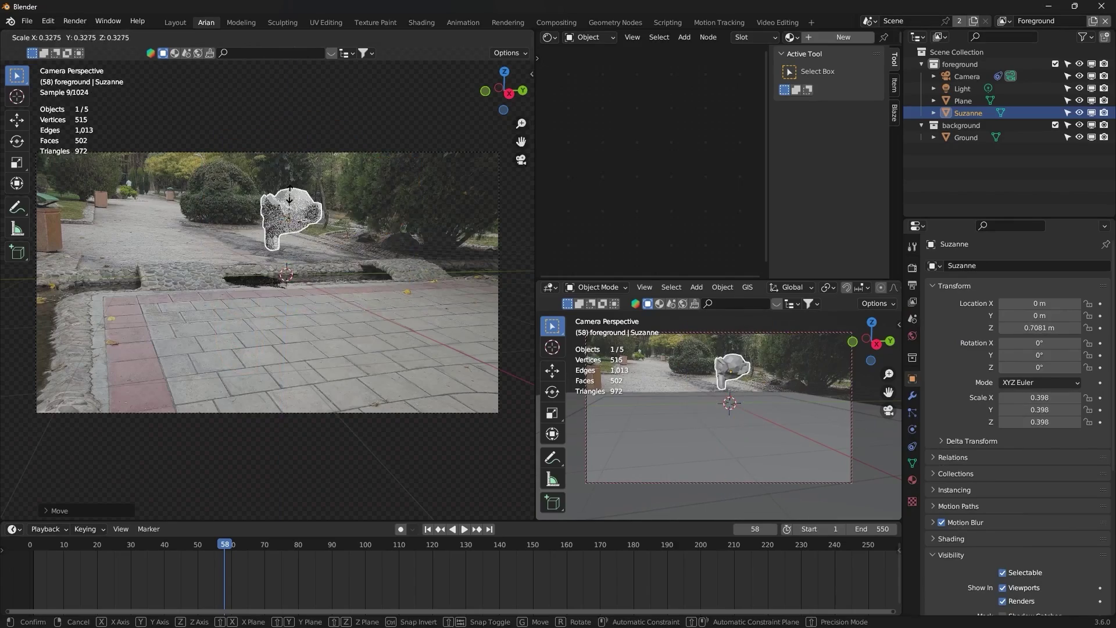
left_click(321, 218)
Step: Shift the monkey along Y and about 1.5 m along X, enlarging the camera view area
left_click_drag(348, 221, 325, 250)
middle_click_drag(326, 250, 360, 279)
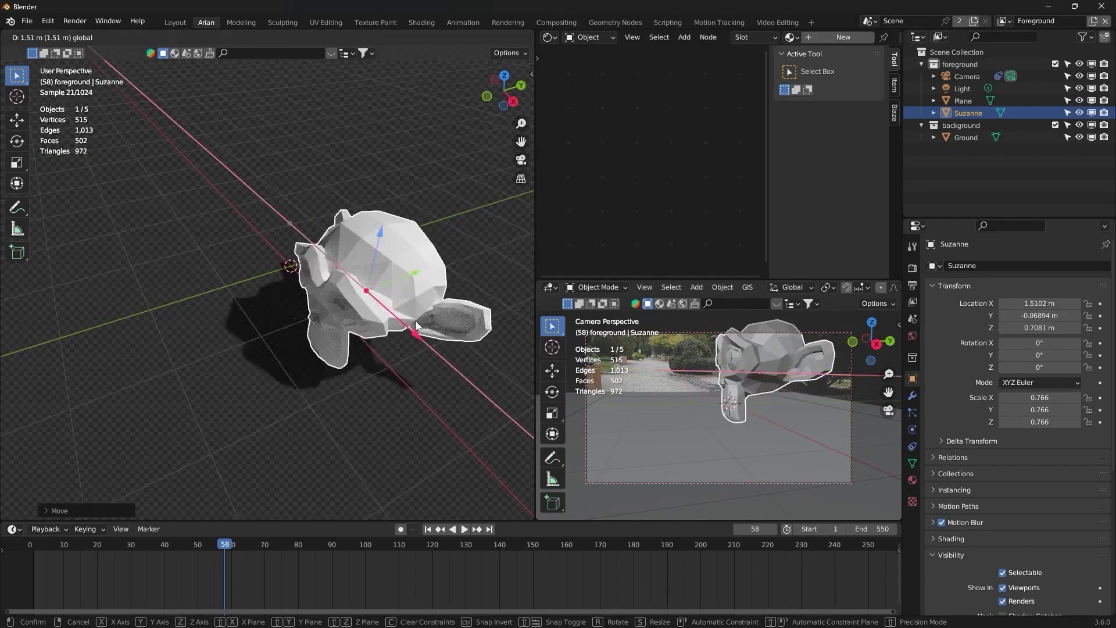
left_click_drag(751, 279, 726, 209)
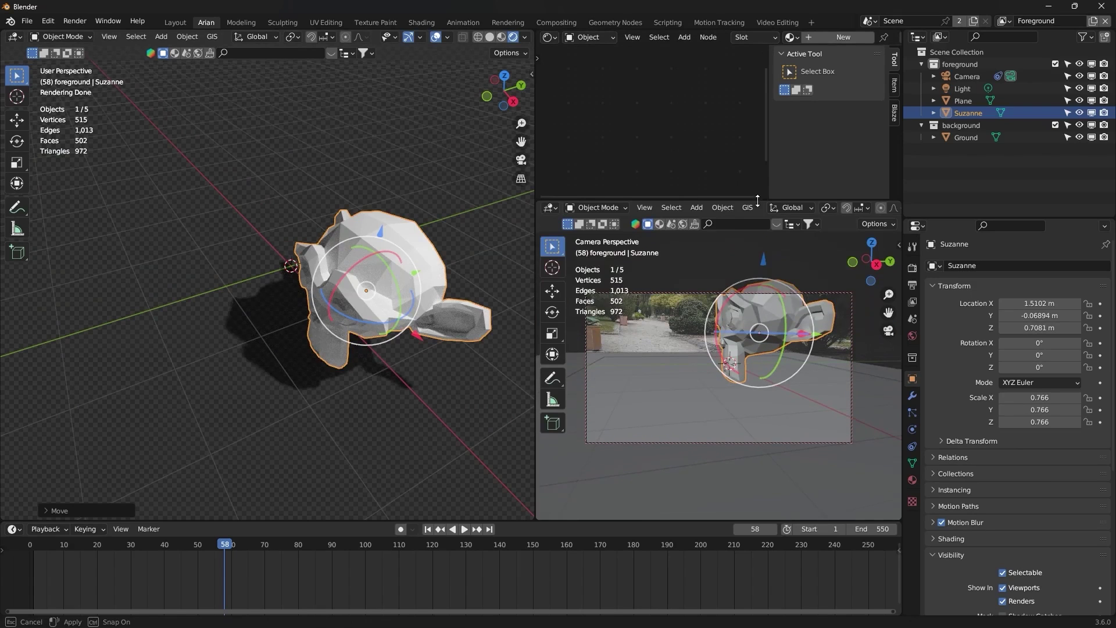
left_click_drag(532, 282, 445, 283)
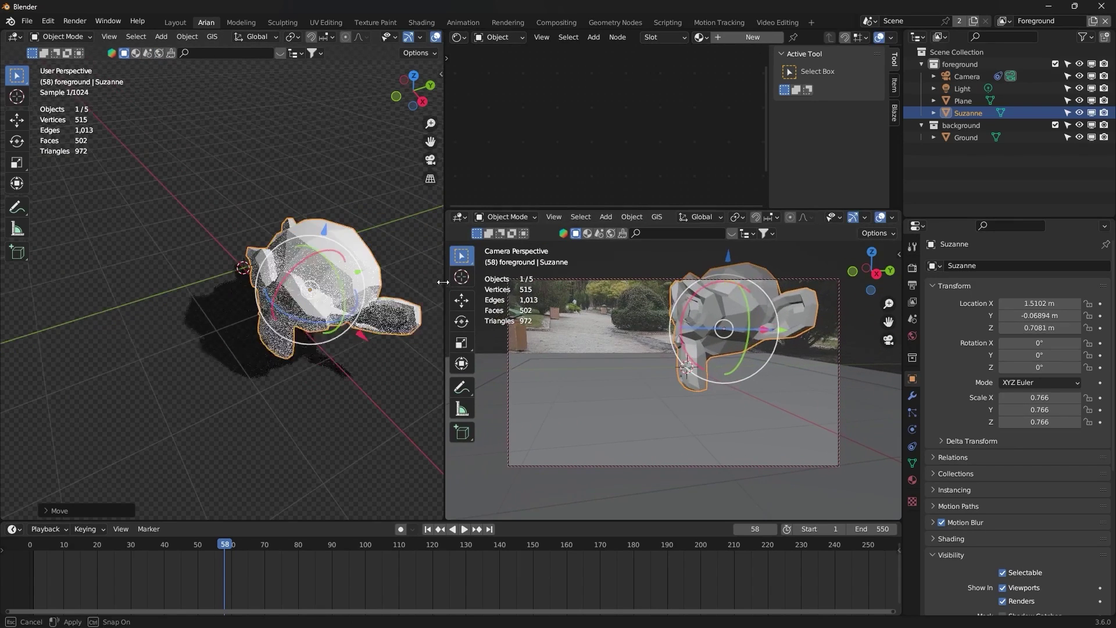
middle_click_drag(291, 299, 314, 293)
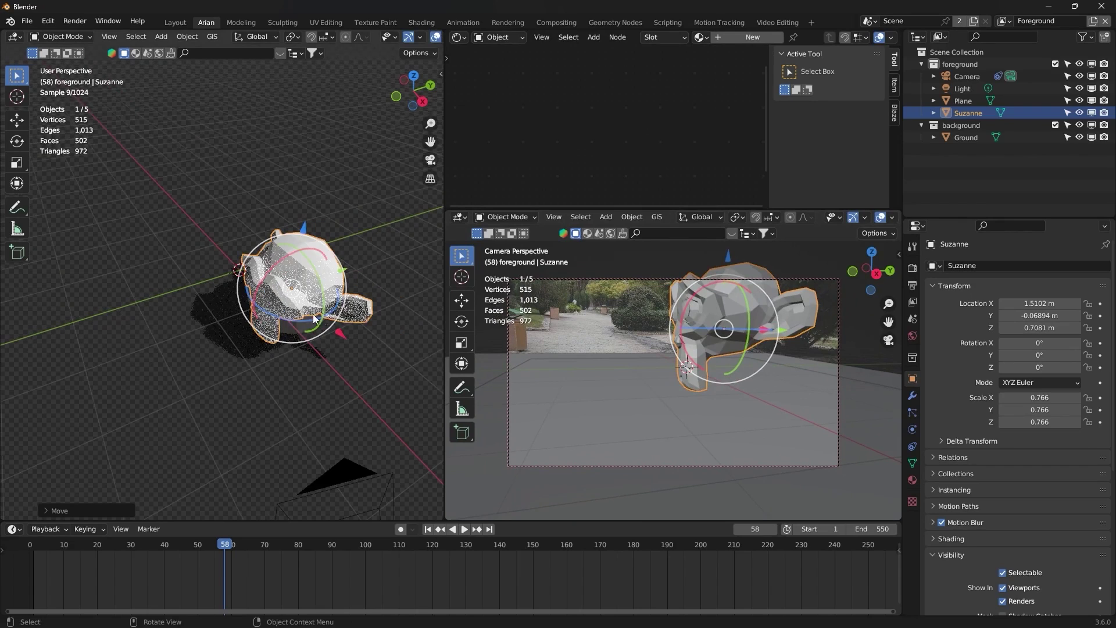
middle_click_drag(381, 364, 310, 336)
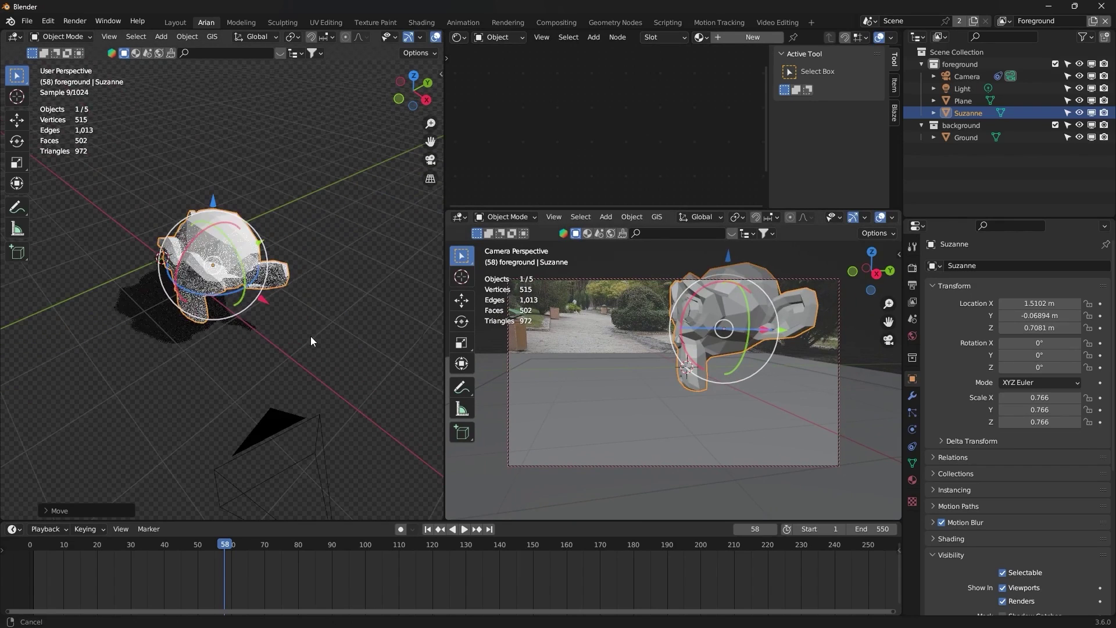
Step: Reposition the monkey along X and Y and show the camera view in Rendered shading
key("g")
key("x")
left_click(292, 318)
key("g")
key("y")
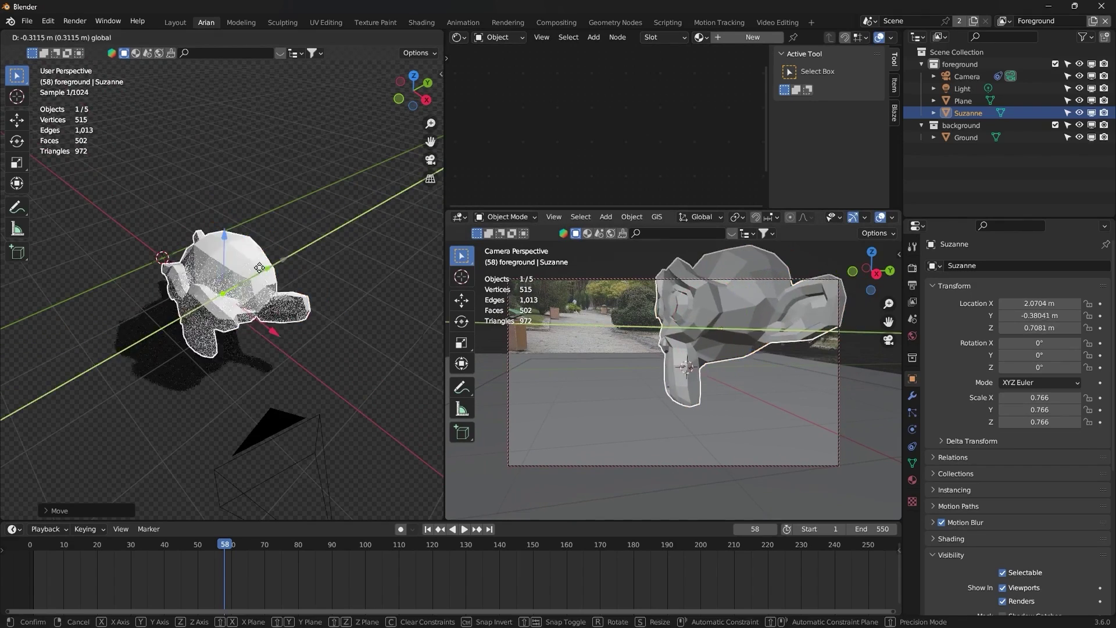
left_click(770, 315)
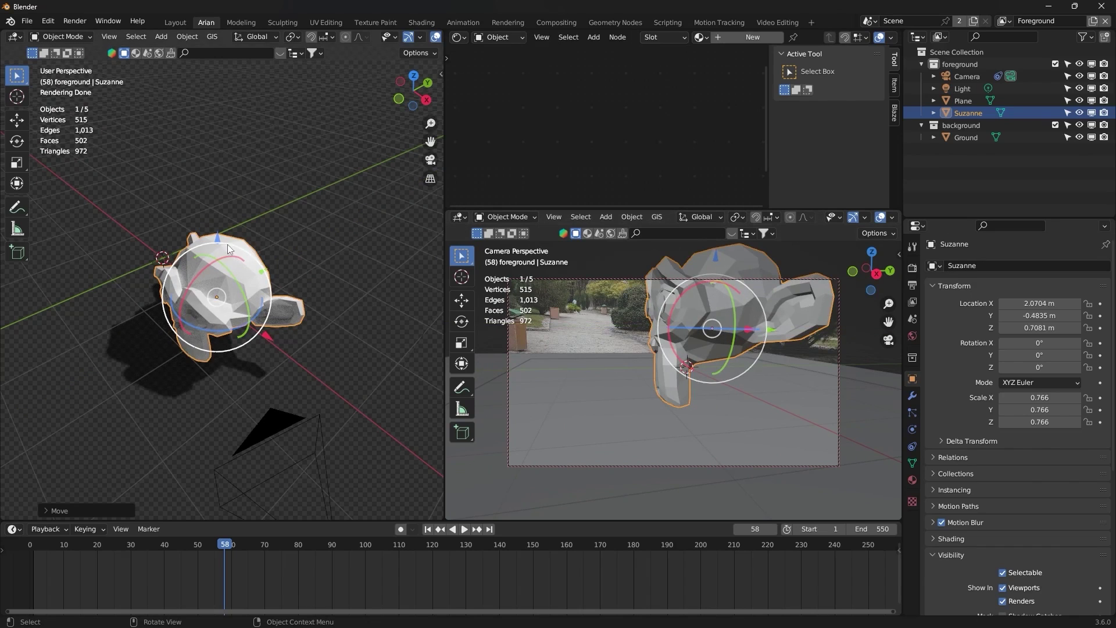
key("z")
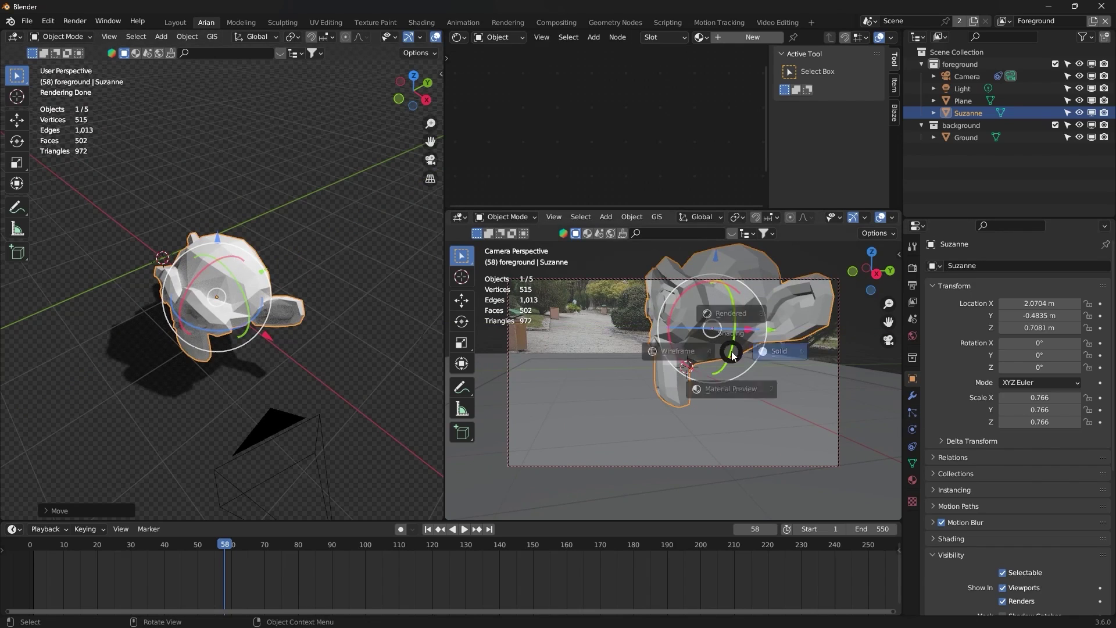
left_click(724, 287)
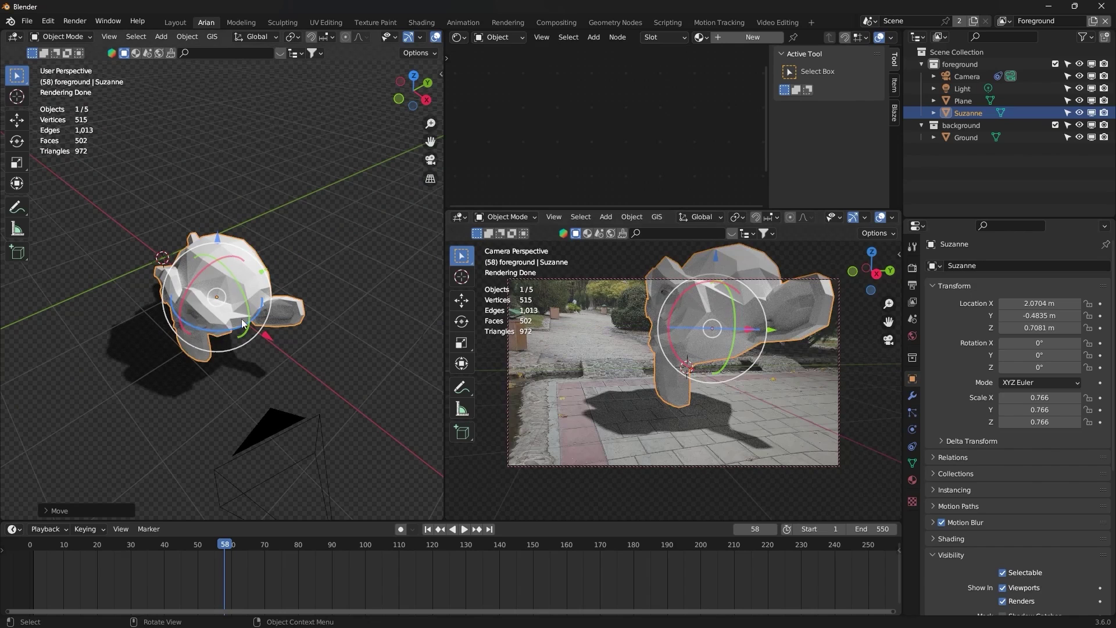
Step: Shrink the monkey, move it along Y and tilt it above the paving
key("s")
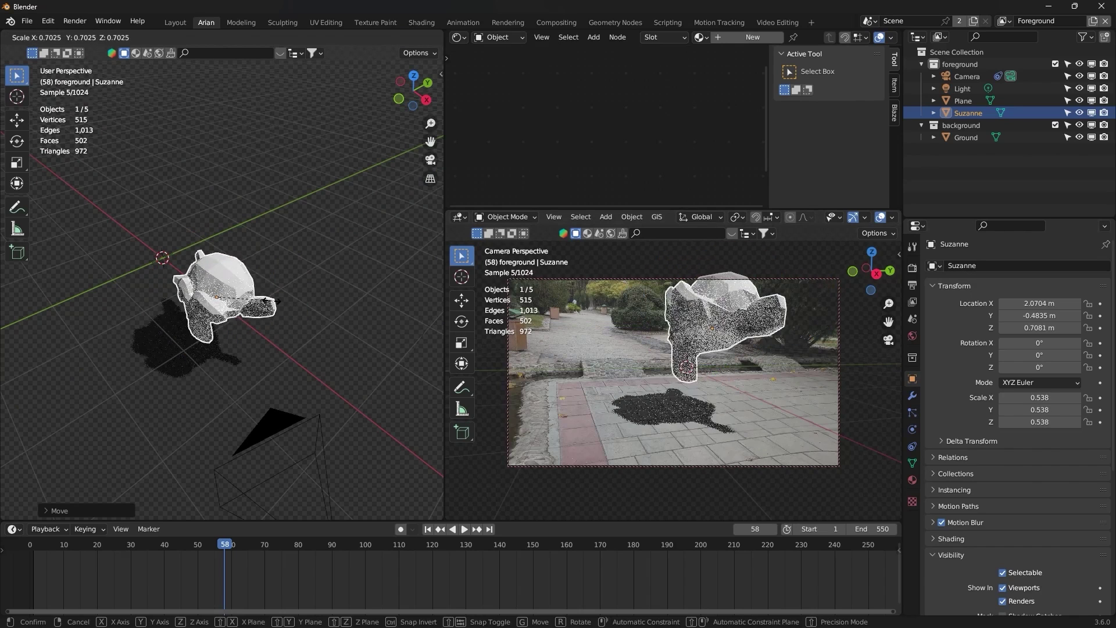
left_click(276, 274)
key("g")
key("y")
left_click(252, 276)
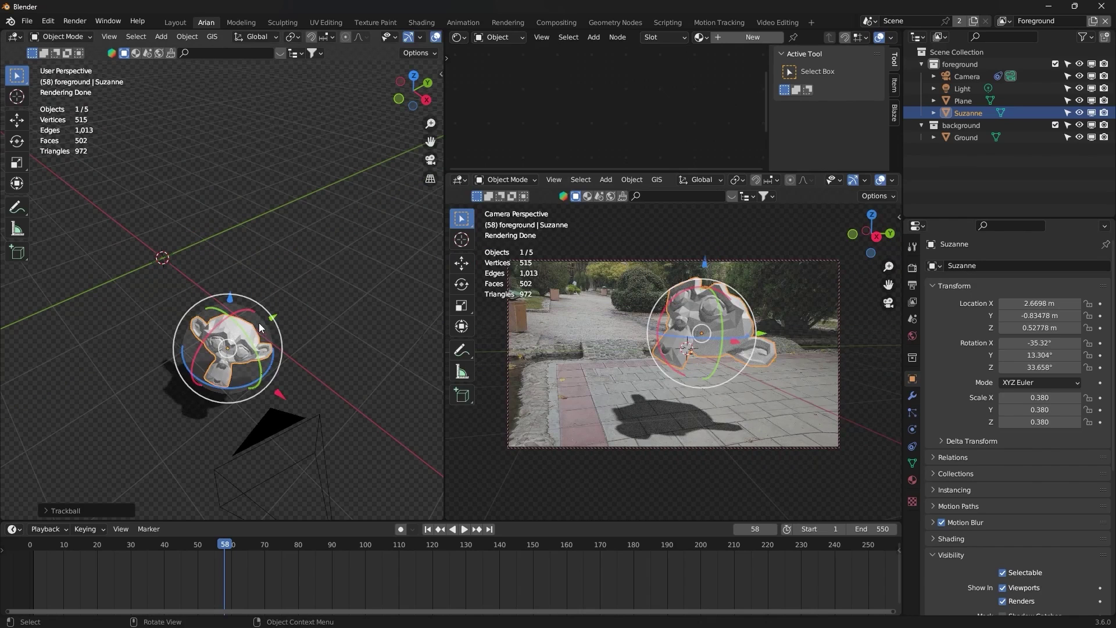
key("r")
key("r")
left_click(292, 273)
middle_click_drag(291, 273, 284, 255, "shift")
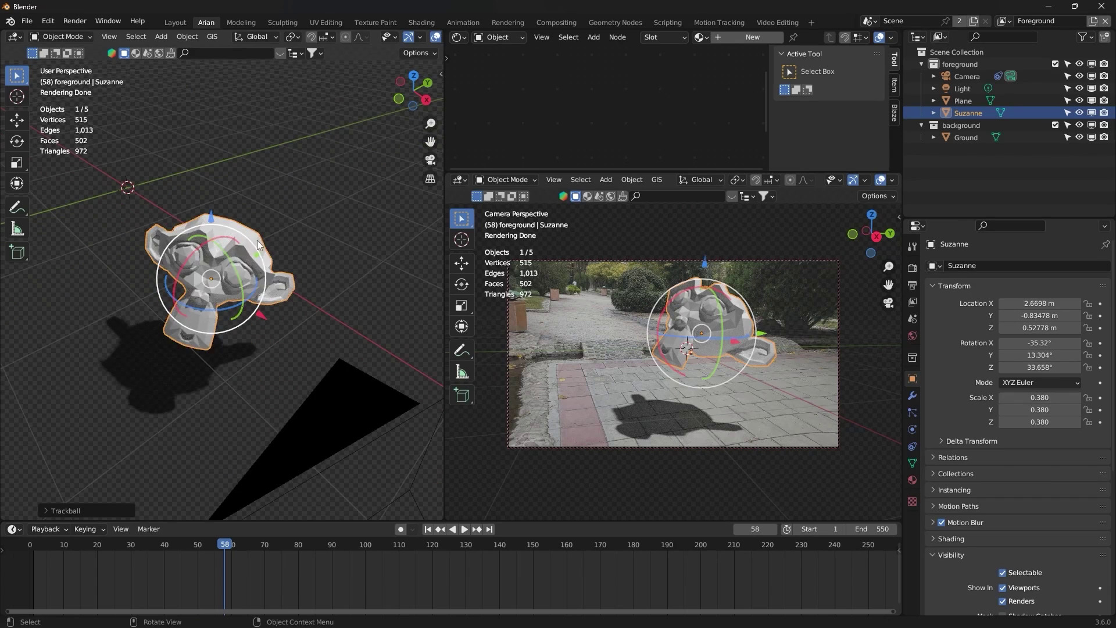
Step: Apply the Glitter Gew realtime material to Suzanne and check it through the scene camera
key("shift+a")
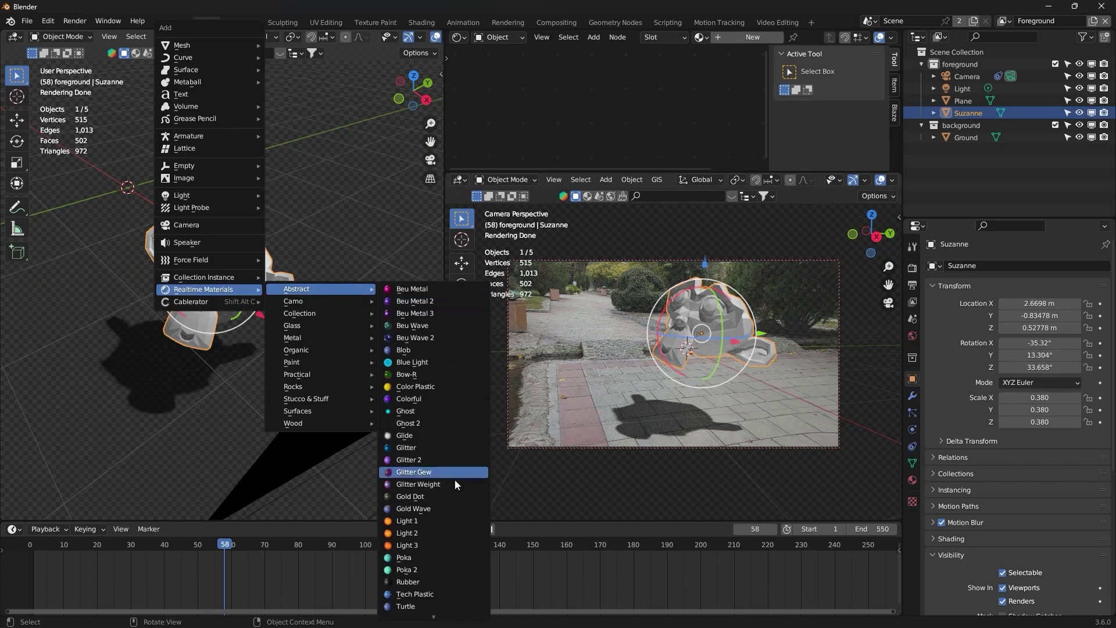
left_click(438, 473)
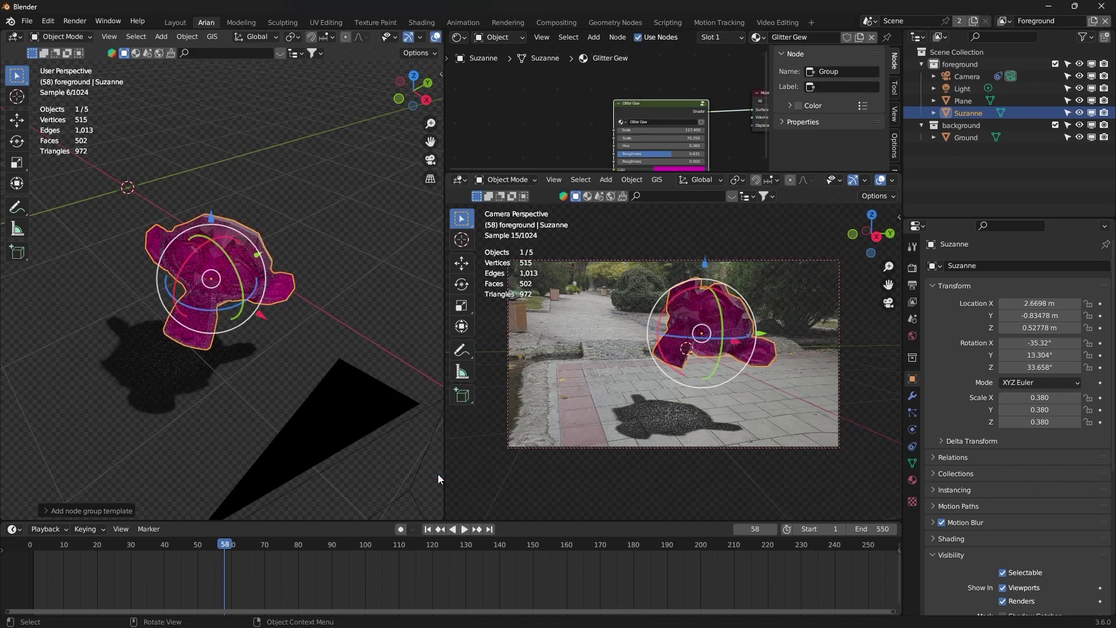
left_click(741, 253)
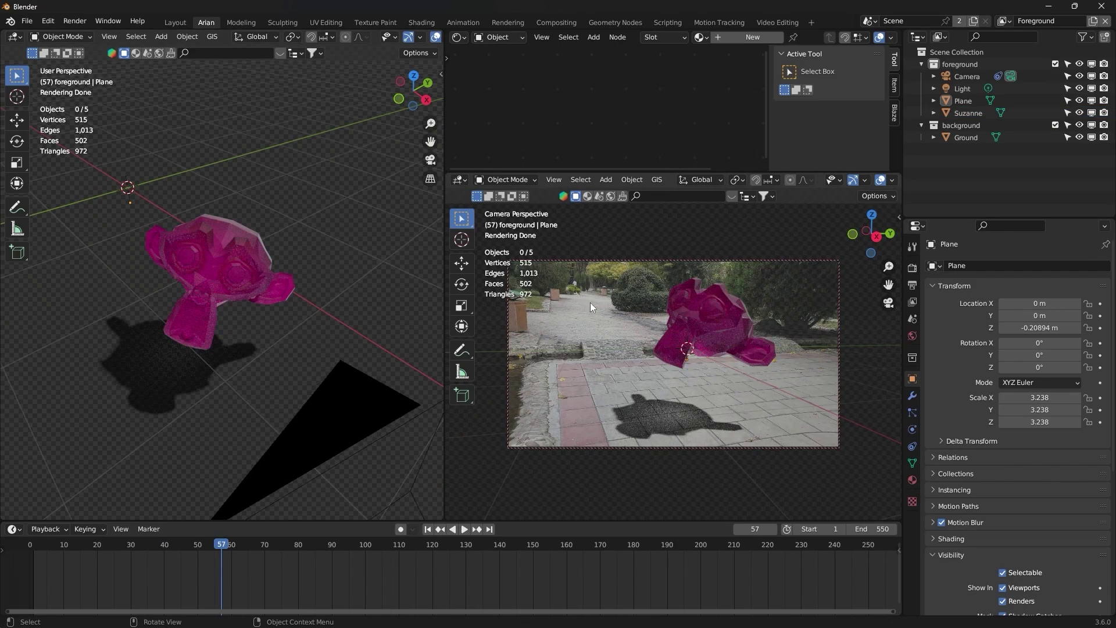
key("KP_0")
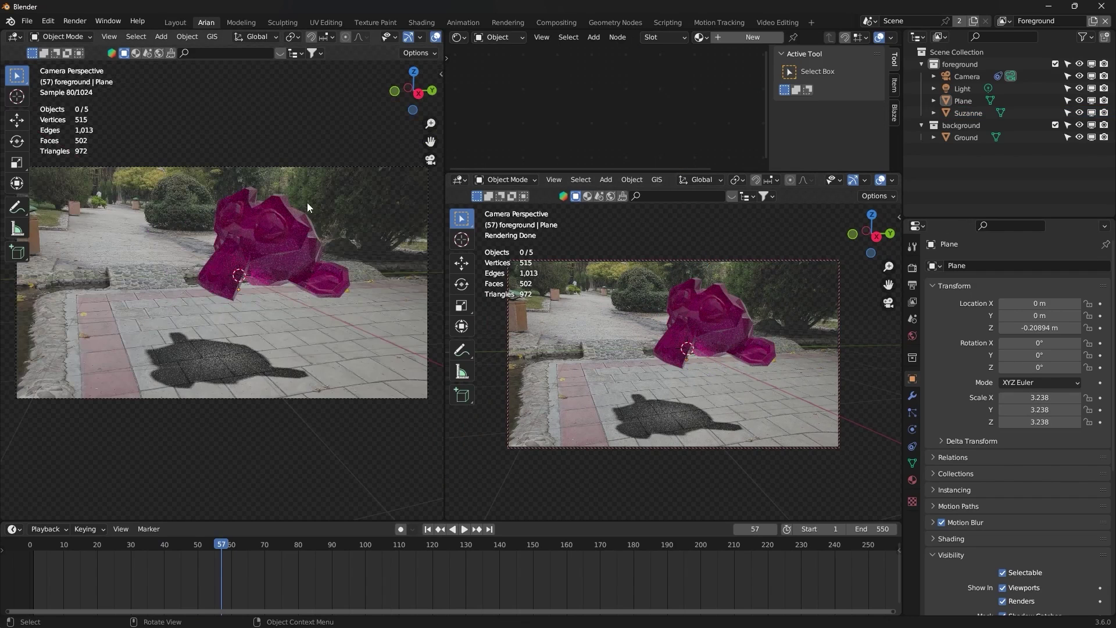
key("KP_0")
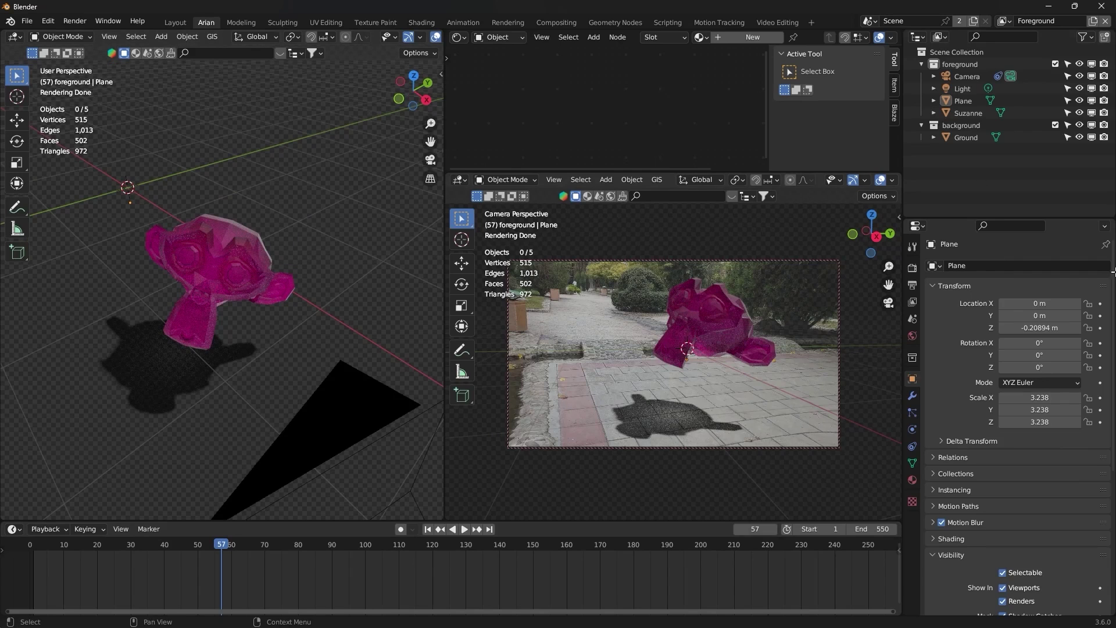
Step: Feed the World colour from an Environment Texture using HDRI\Nature\evening_meadow_4k.hdr
left_click(912, 336)
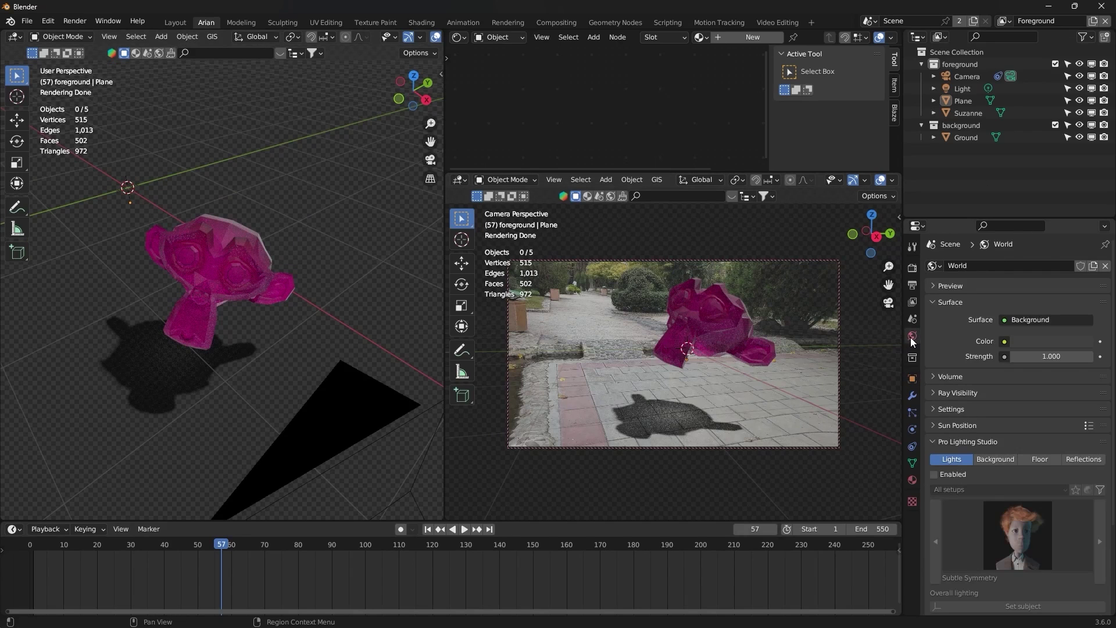
left_click(1004, 342)
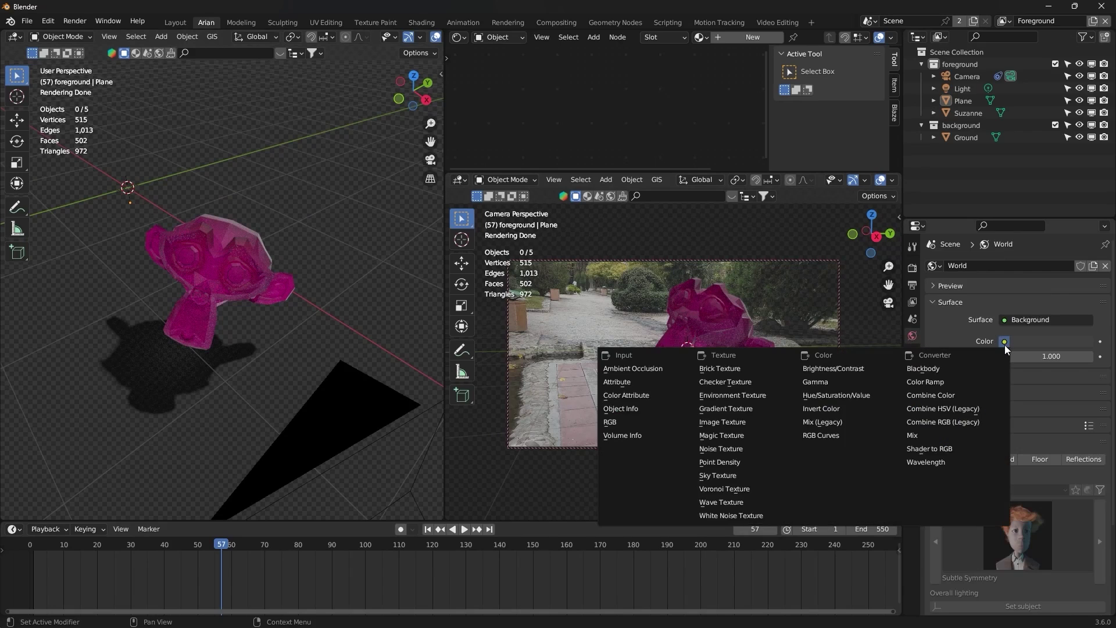
left_click(771, 397)
left_click(1055, 355)
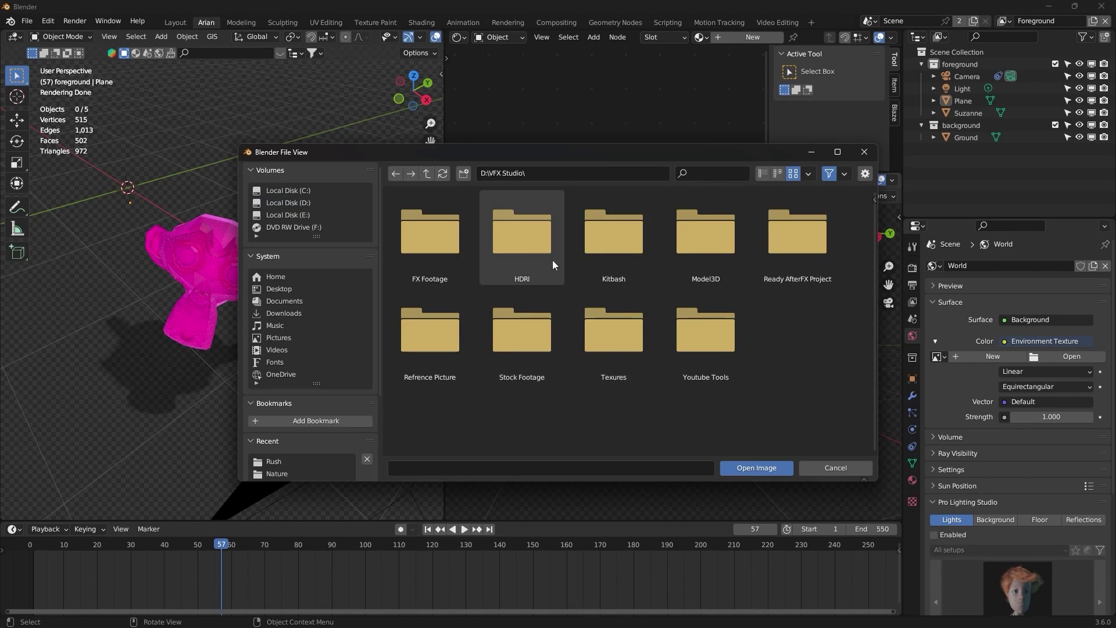
double_click(537, 253)
double_click(617, 256)
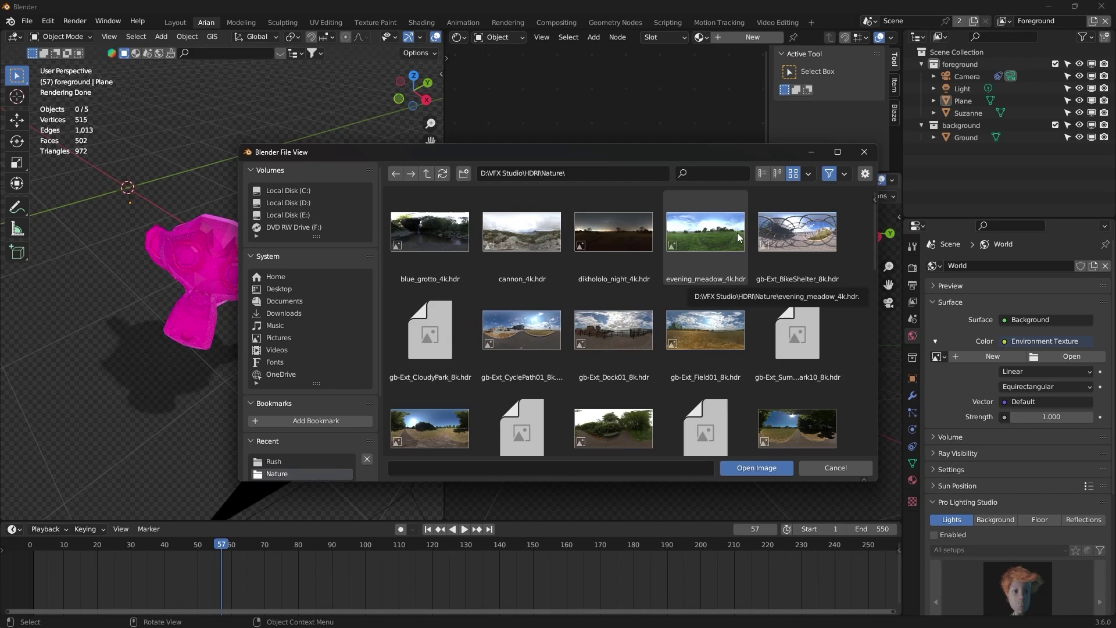
double_click(693, 229)
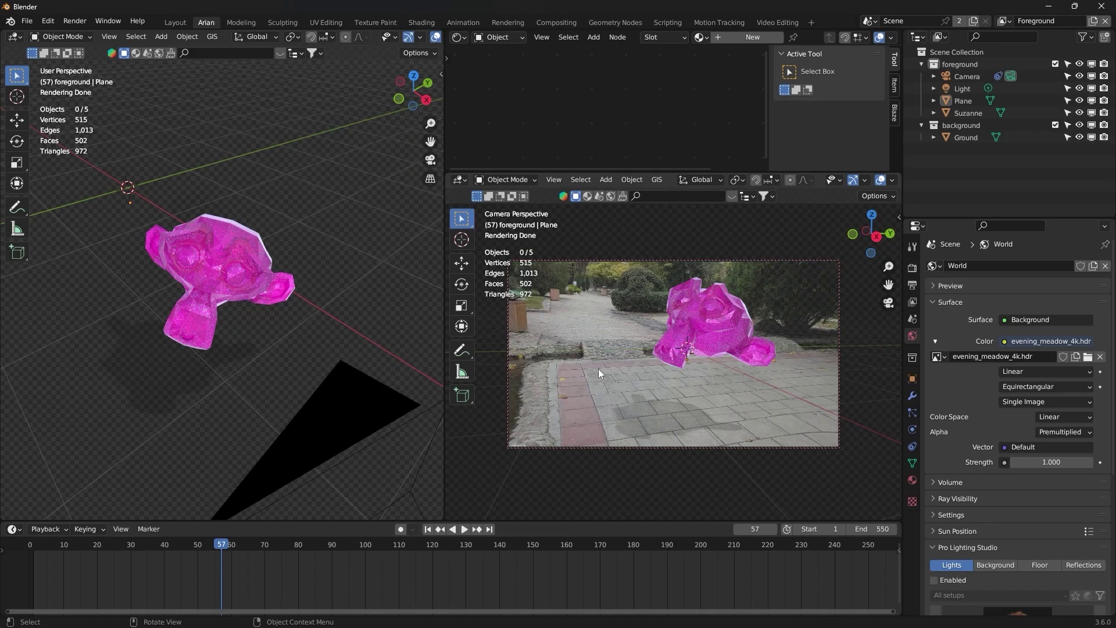
Step: Set the render Max Samples to 128 in Render Properties
left_click(912, 267)
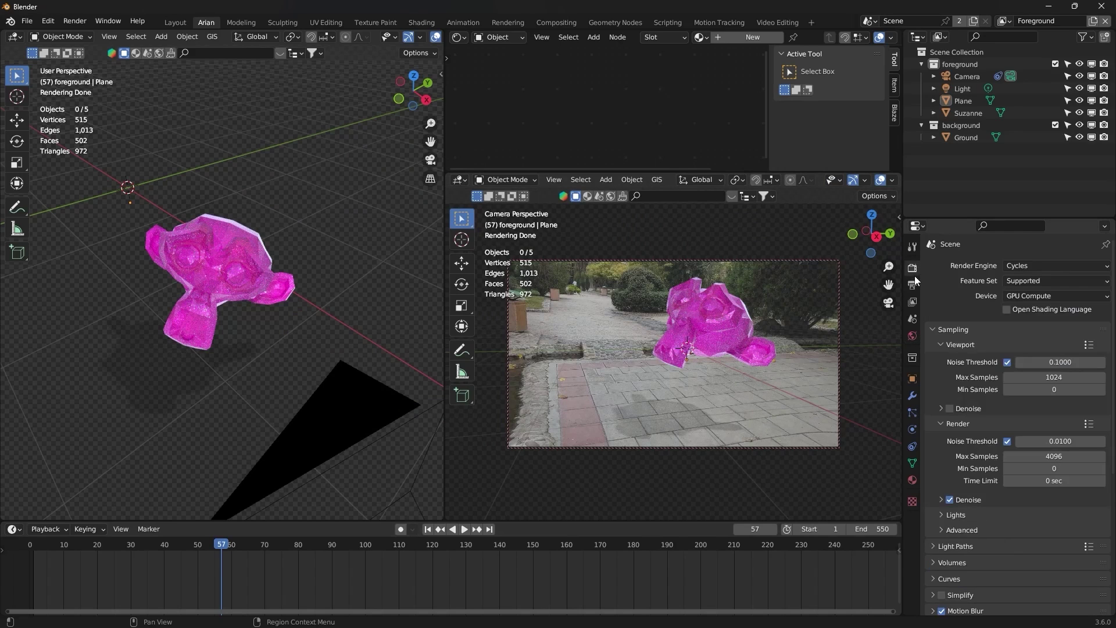
left_click(1062, 460)
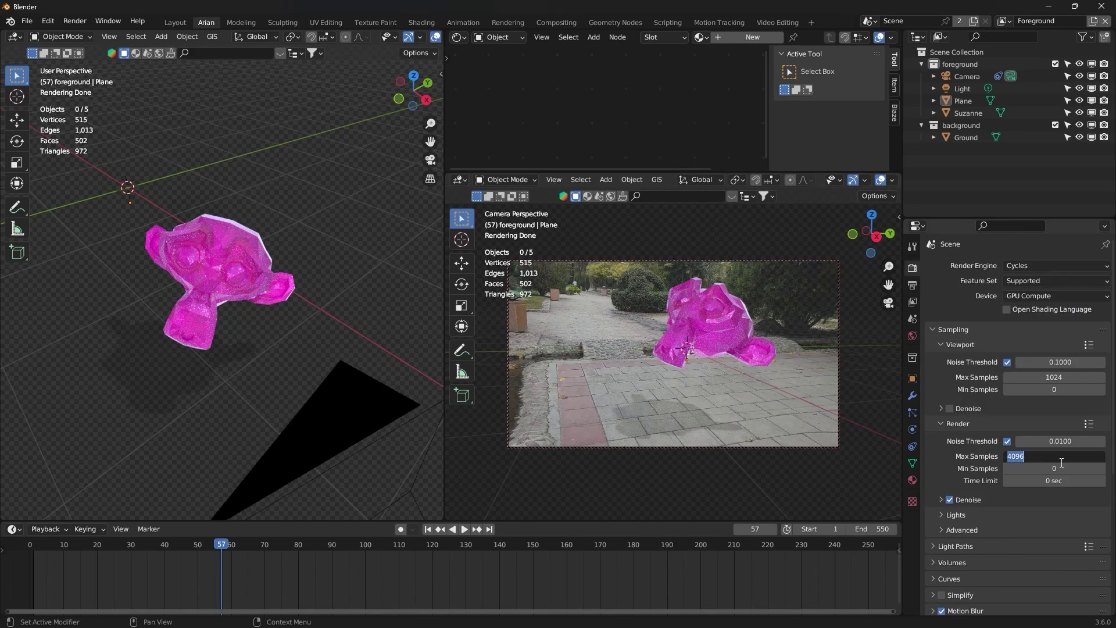
type("128")
key("Return")
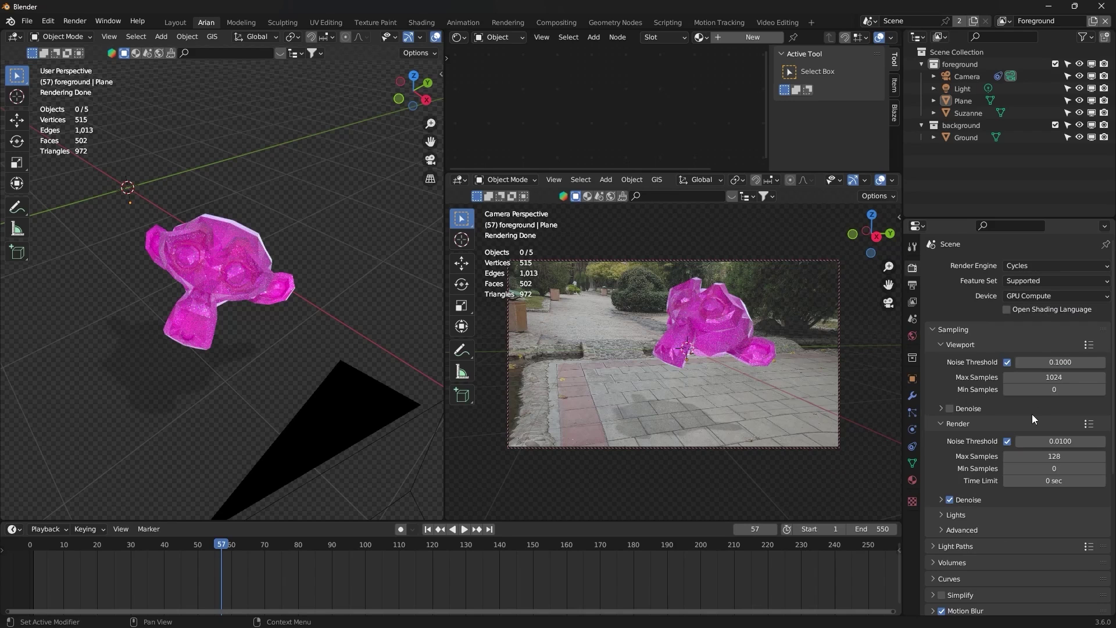
left_click(80, 22)
Step: Render frame 57 as an image, re-render it, then close the render window
left_click(85, 34)
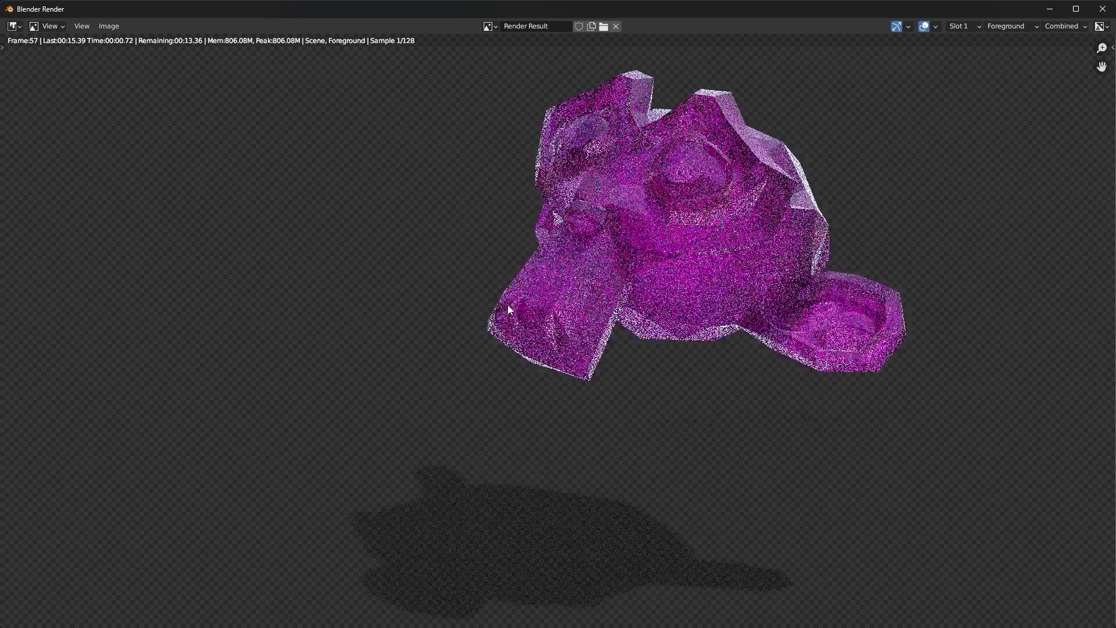
scroll(508, 304, "down", 1)
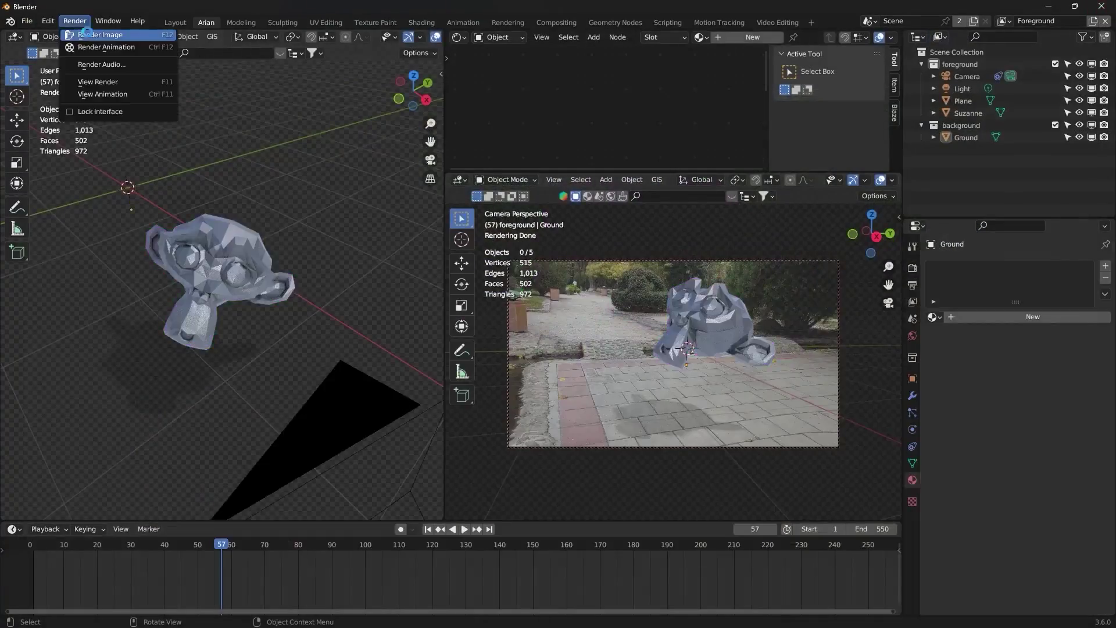
left_click(87, 34)
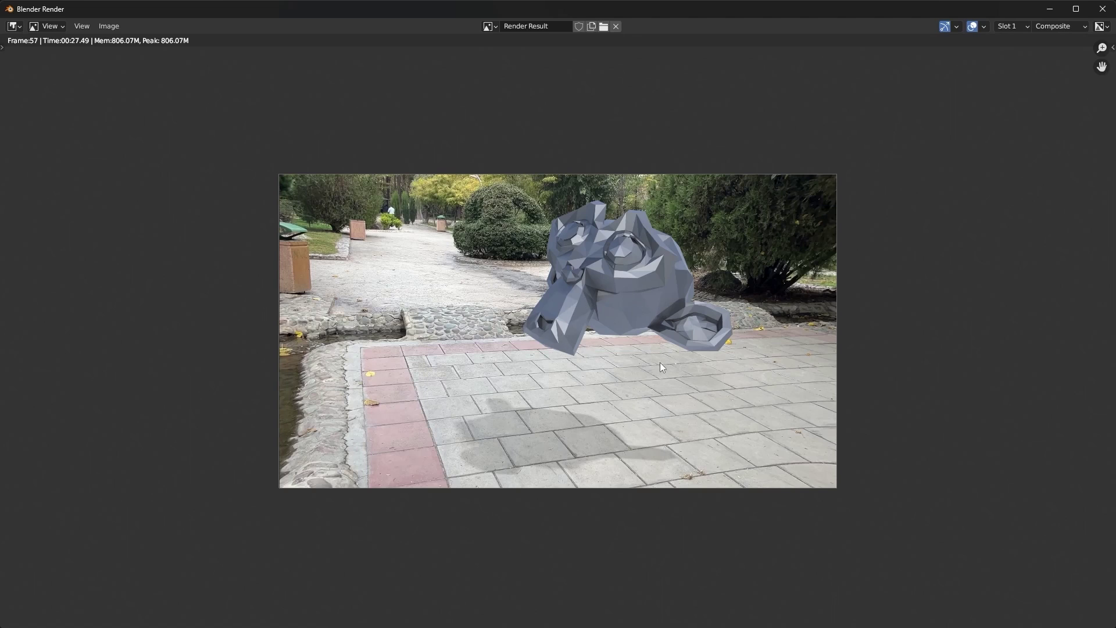
key("Escape")
mouse_move(327, 317)
middle_mouse_down()
mouse_move(312, 319)
mouse_move(329, 302)
middle_mouse_up()
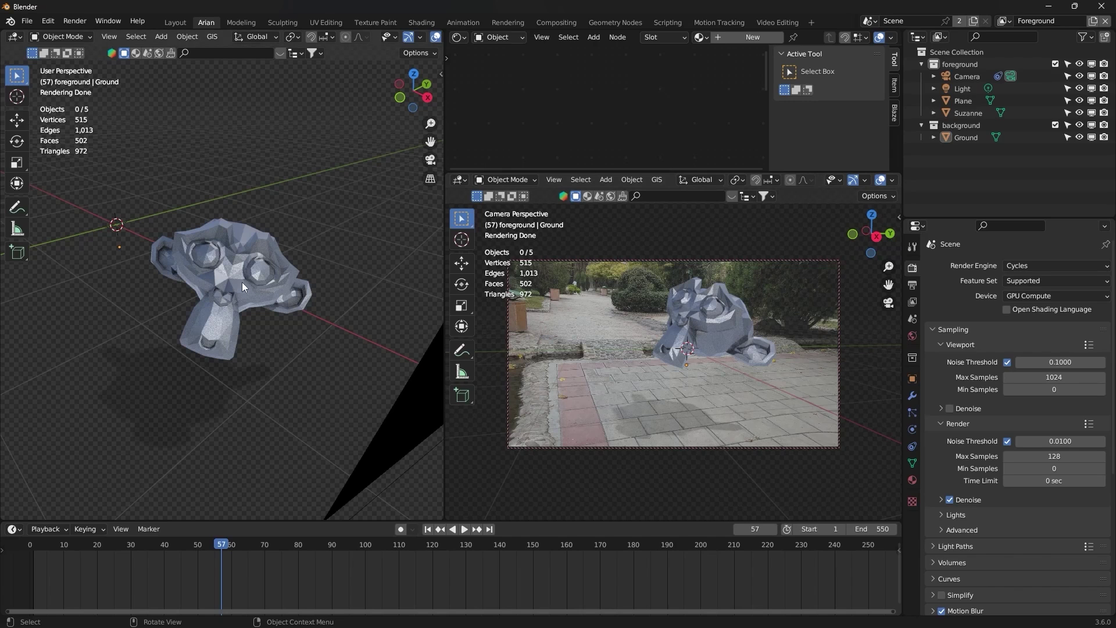
mouse_move(242, 281)
middle_mouse_down()
mouse_move(224, 281)
mouse_move(301, 281)
middle_mouse_up()
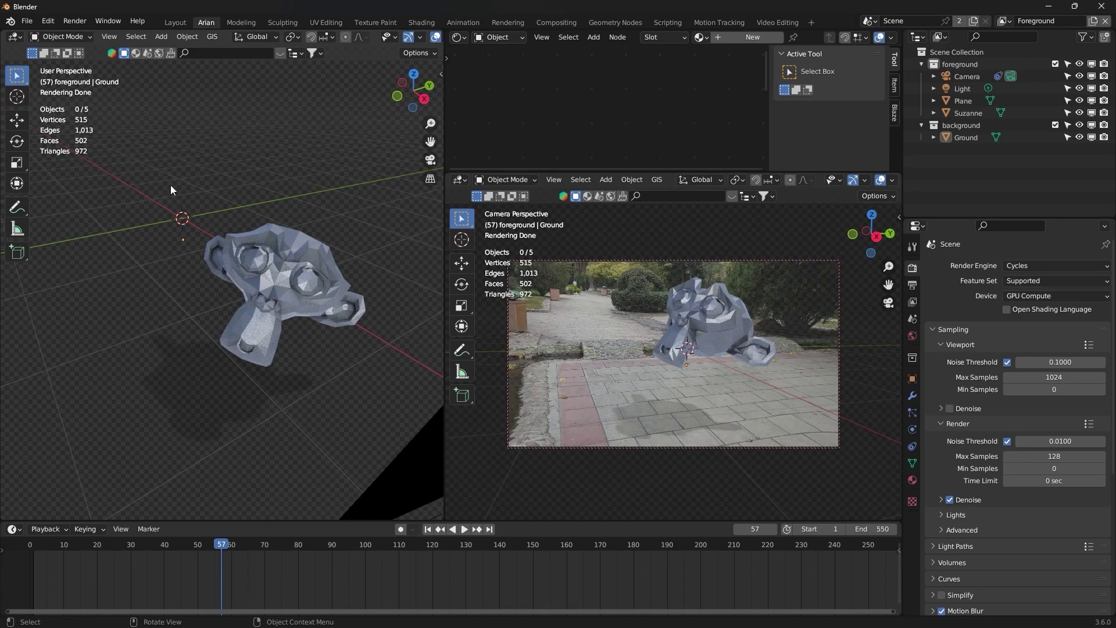
Step: Switch to the Compositing workspace and move the Movie Clip node up and left
left_click(563, 22)
mouse_move(384, 186)
middle_mouse_down()
mouse_move(443, 204)
mouse_move(266, 174)
mouse_move(338, 211)
middle_mouse_up()
scroll(217, 197, "up", 1)
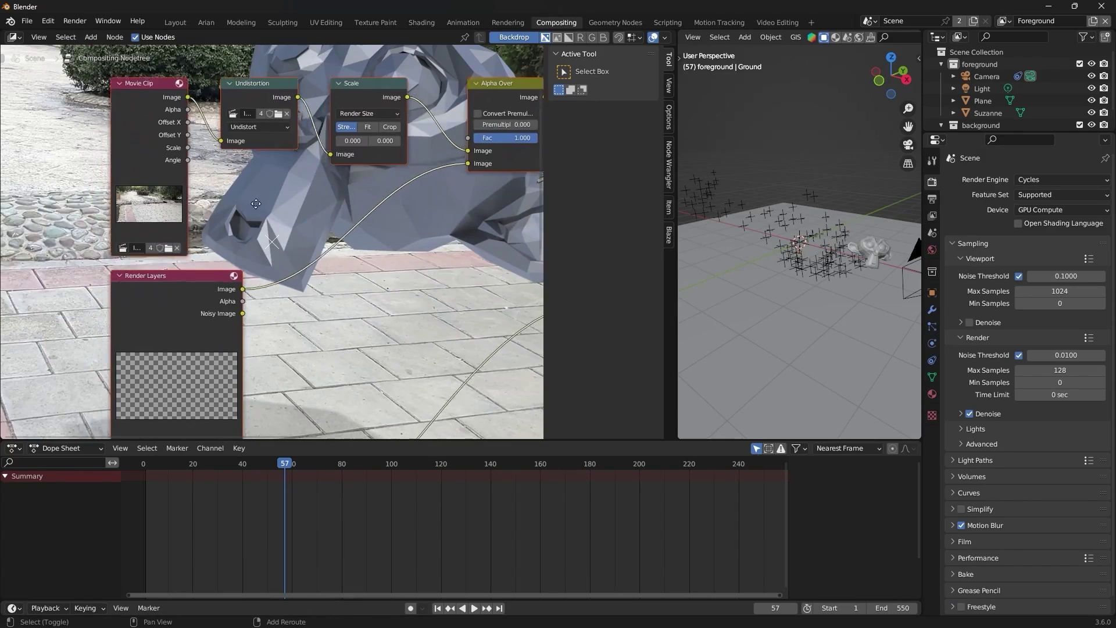
scroll(267, 206, "up", 1)
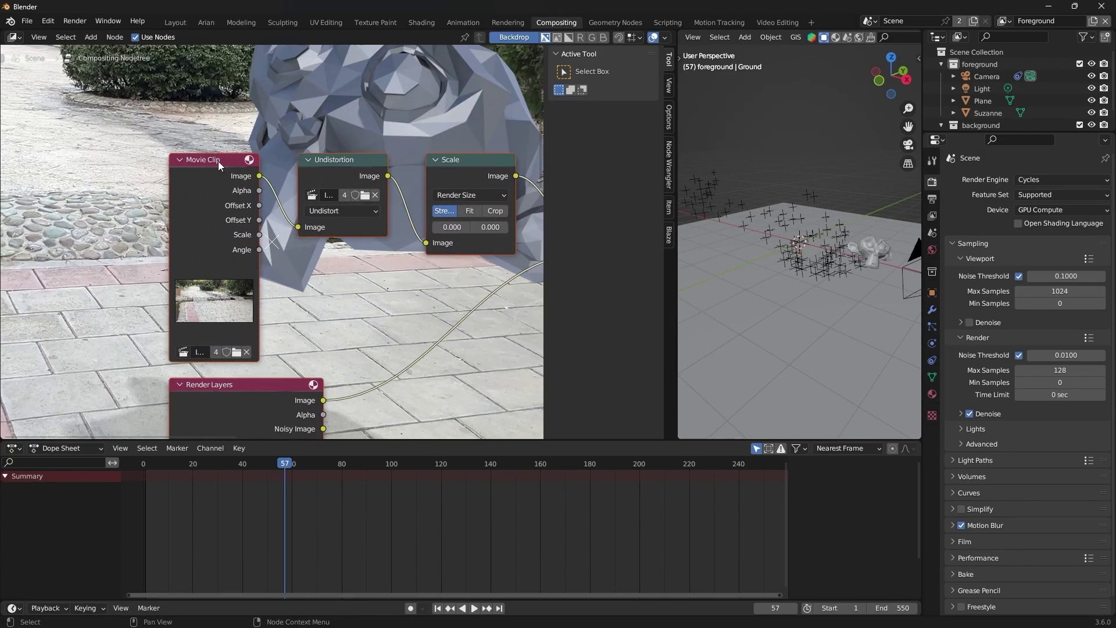
middle_click_drag(218, 161, 220, 147)
left_click_drag(218, 146, 189, 119)
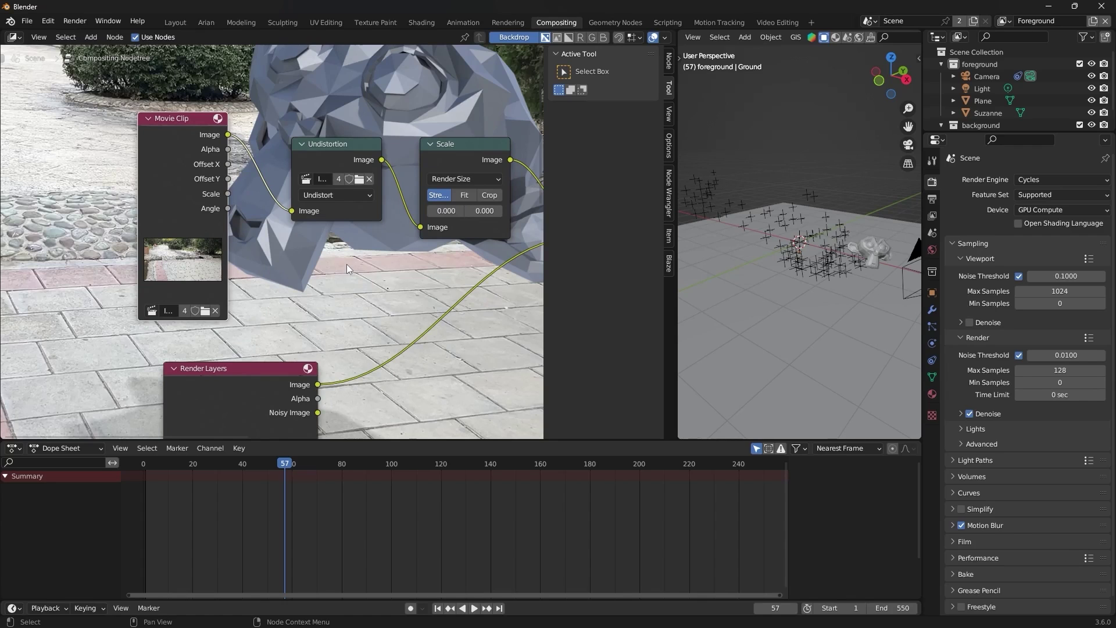
scroll(360, 279, "down", 2)
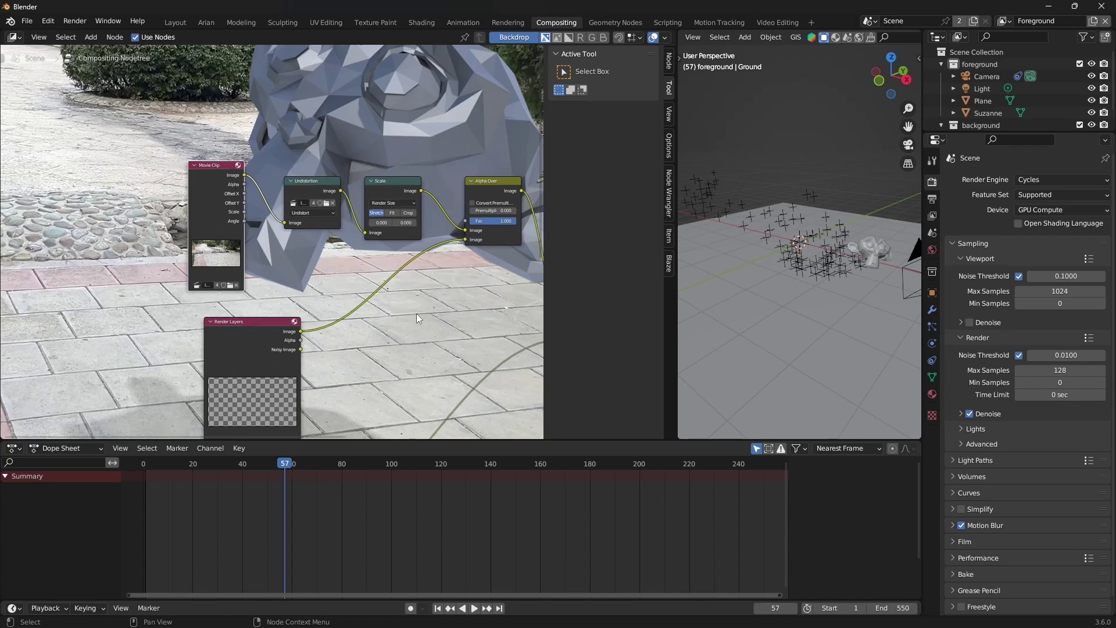
mouse_move(416, 312)
middle_mouse_down()
mouse_move(341, 289)
mouse_move(313, 238)
mouse_move(323, 220)
mouse_move(252, 266)
mouse_move(272, 198)
mouse_move(284, 215)
middle_mouse_up()
scroll(176, 347, "up", 2)
scroll(176, 347, "up", 2)
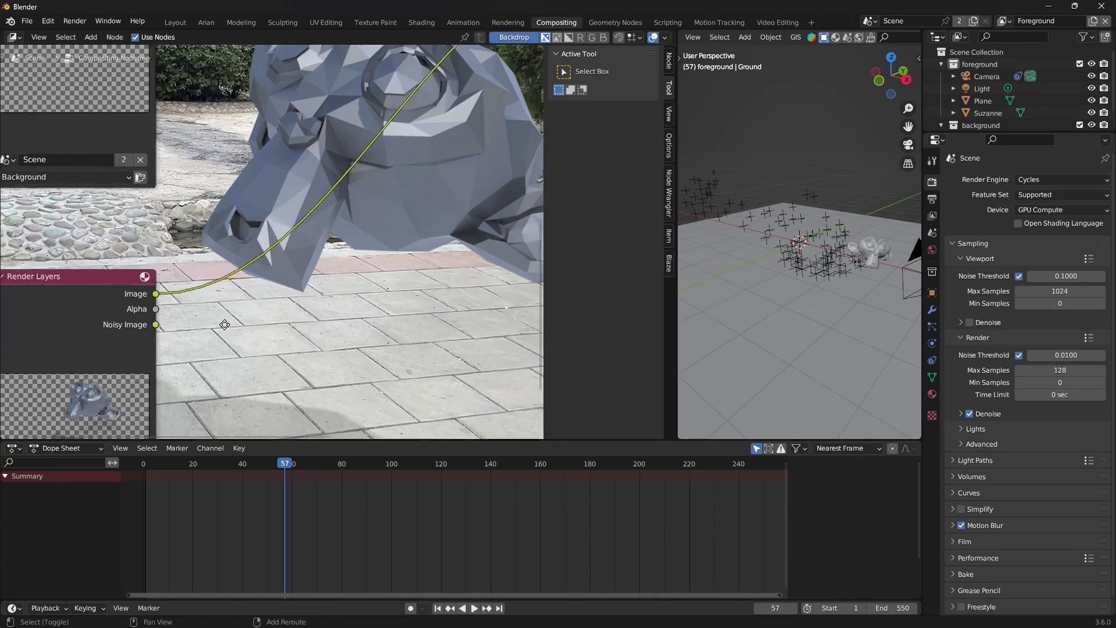
Step: Unplug the lower Alpha Over Image link and place the second Alpha Over beside the first
middle_click_drag(224, 303, 403, 204)
scroll(246, 338, "up", 2)
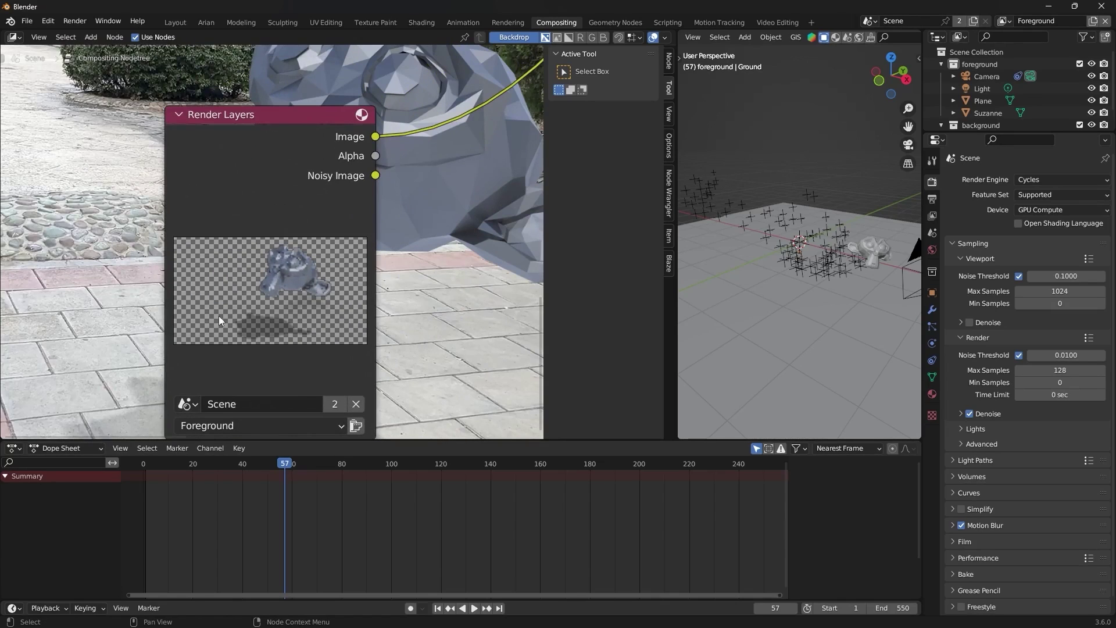
scroll(347, 287, "down", 3)
scroll(347, 287, "down", 2)
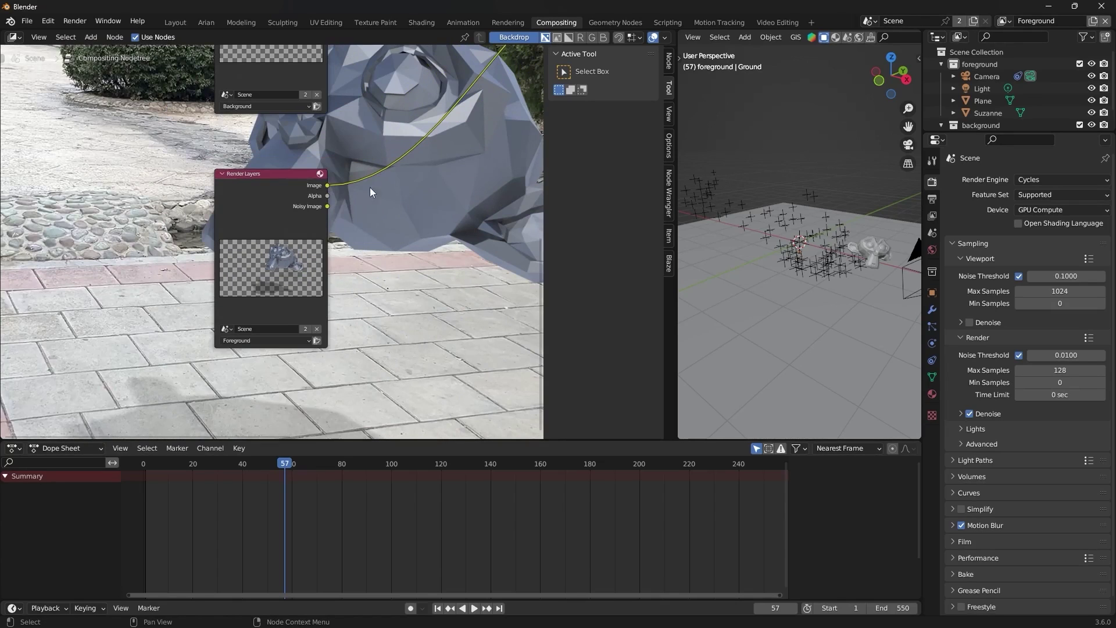
mouse_move(370, 187)
middle_mouse_down()
mouse_move(326, 318)
mouse_move(175, 245)
middle_mouse_up()
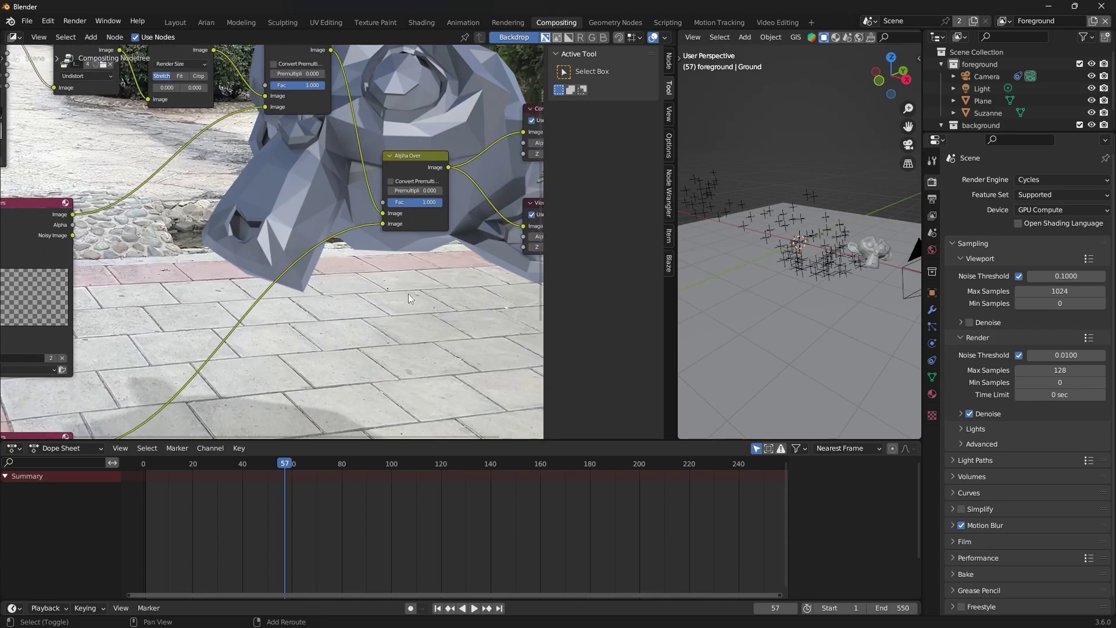
middle_click_drag(408, 294, 333, 353)
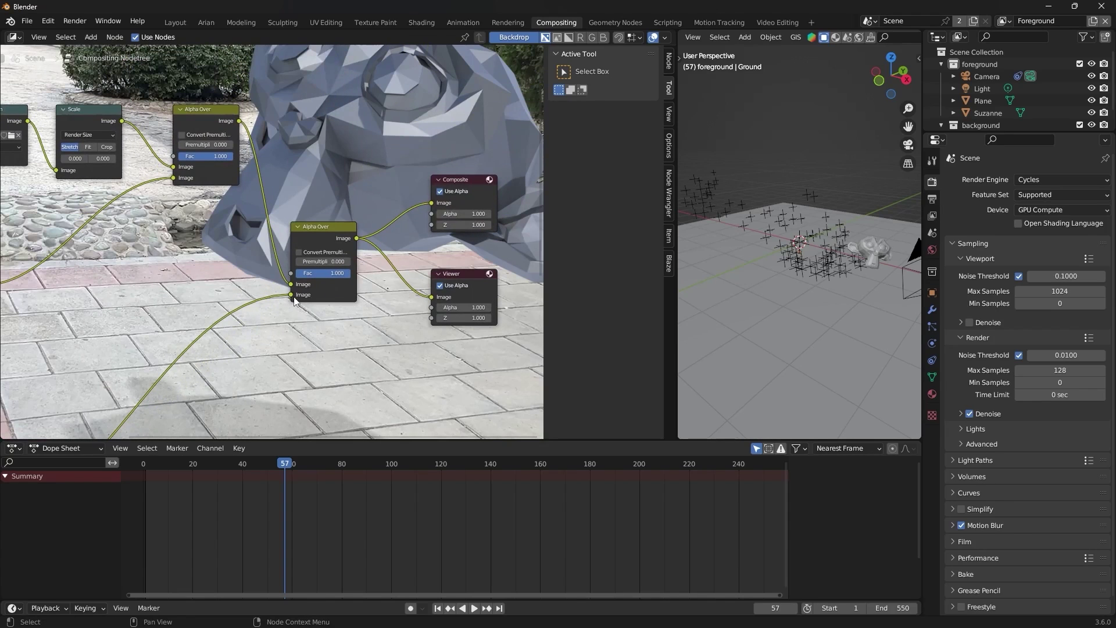
mouse_move(291, 295)
left_mouse_down()
mouse_move(277, 298)
mouse_move(434, 201)
left_mouse_up()
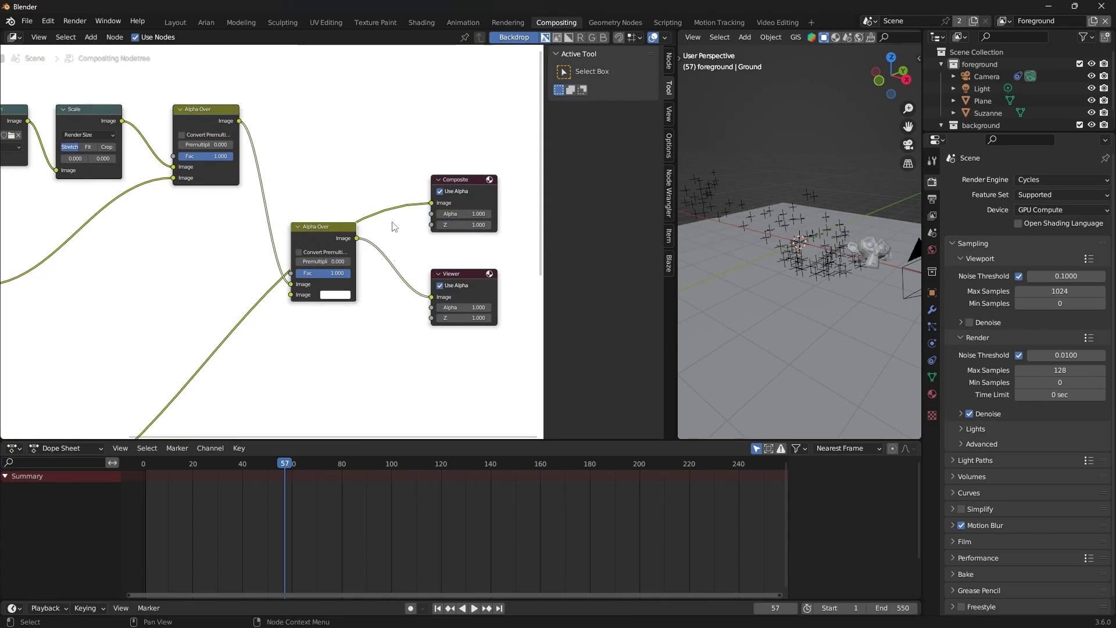
left_click_drag(321, 236, 314, 106)
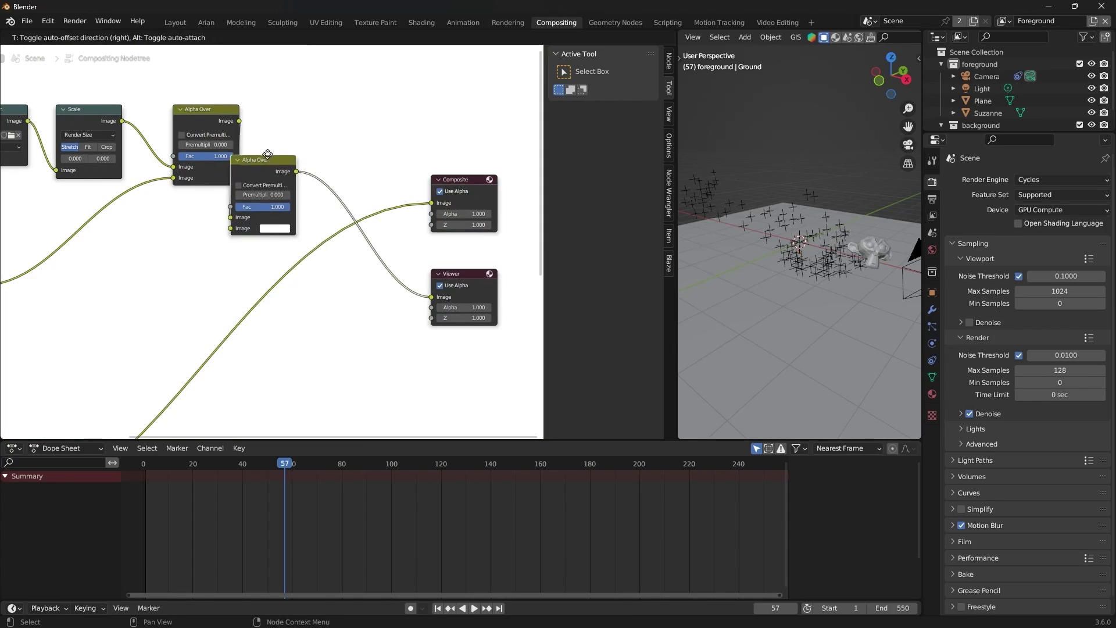
Step: Nudge the Viewer node and render the current frame to check the composite
key("g")
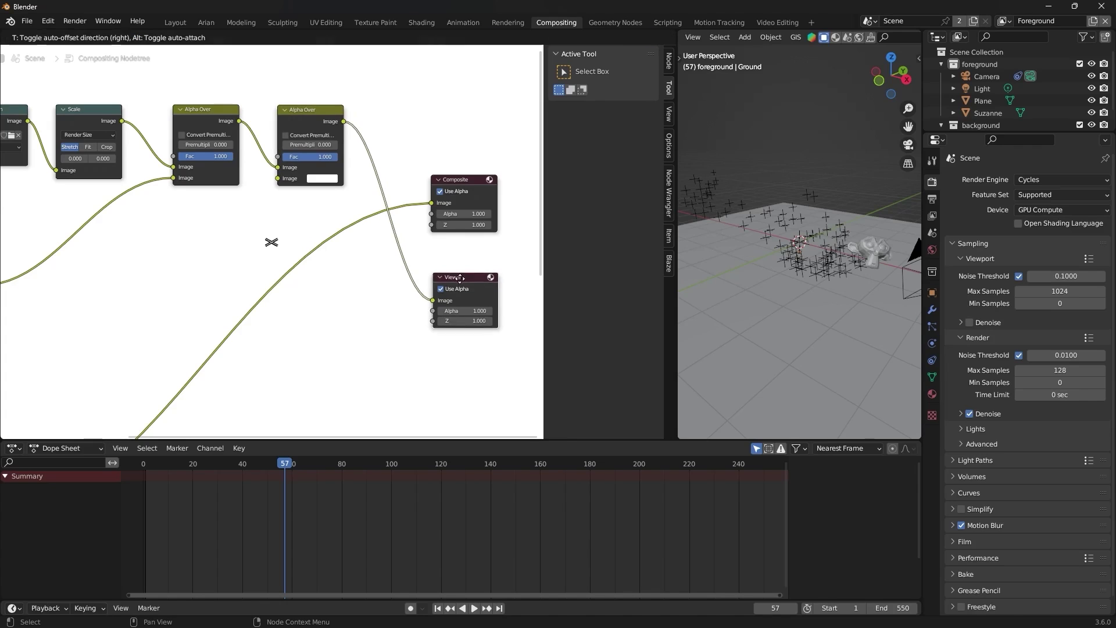
left_click(272, 242)
left_click(77, 24)
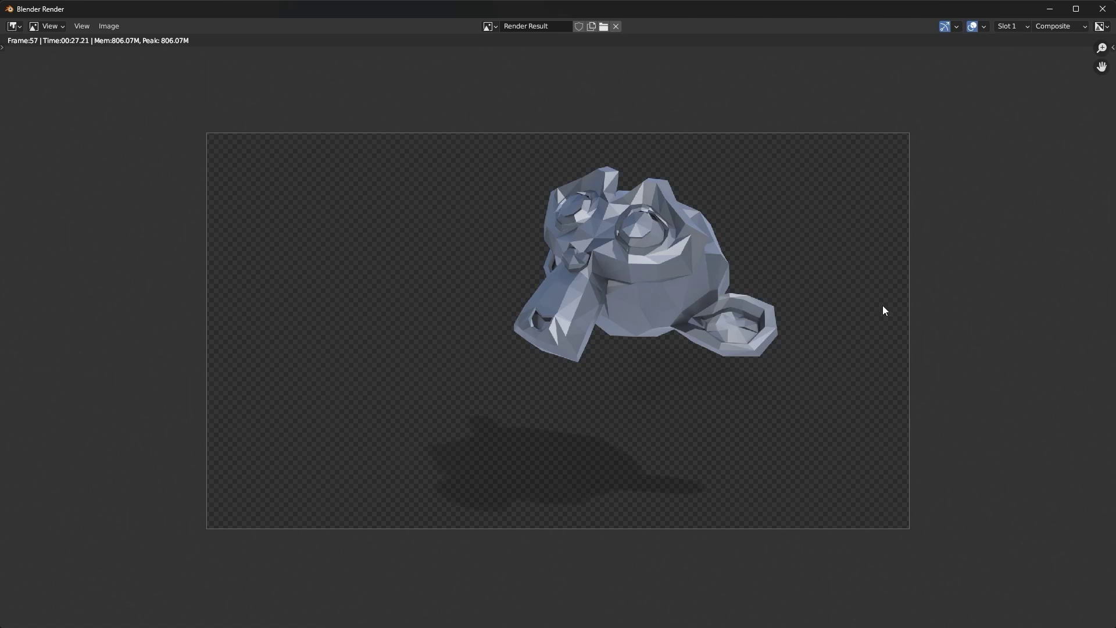
left_click(1103, 9)
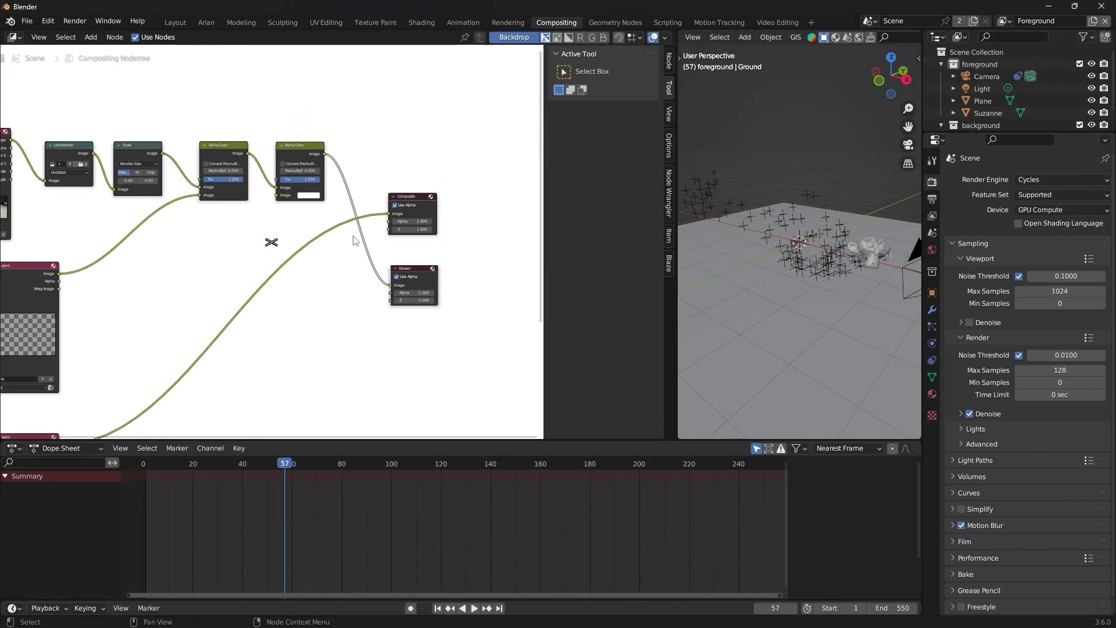
Step: Move the second Alpha Over node lower and rework its link into the Composite output
scroll(356, 240, "down", 1)
scroll(331, 285, "up", 1)
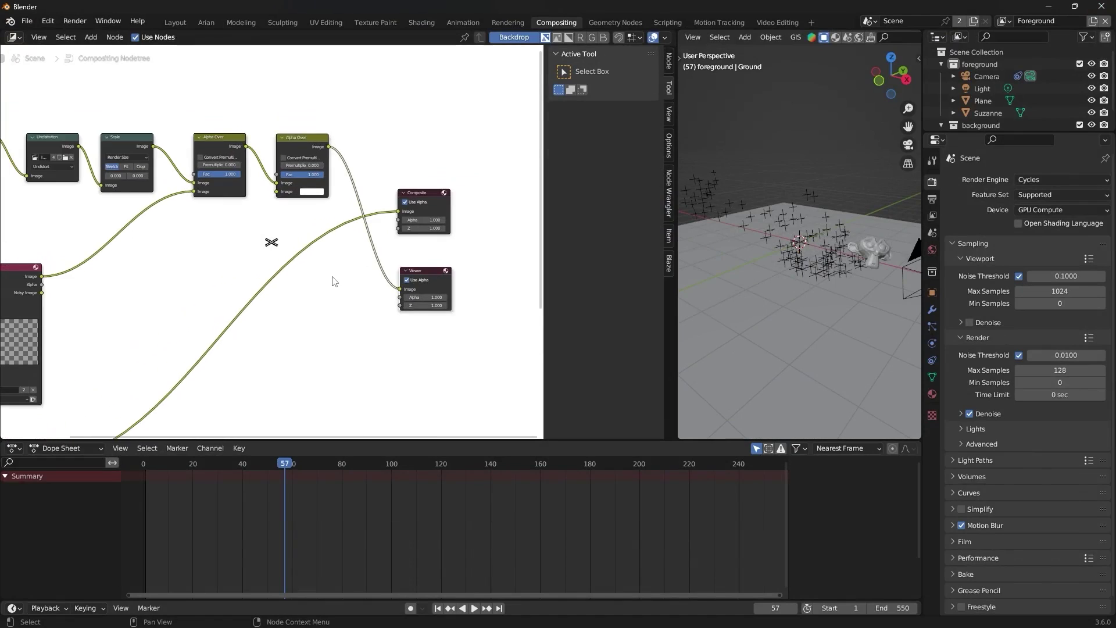
scroll(349, 278, "up", 1)
scroll(340, 279, "up", 1)
left_click_drag(318, 143, 307, 204)
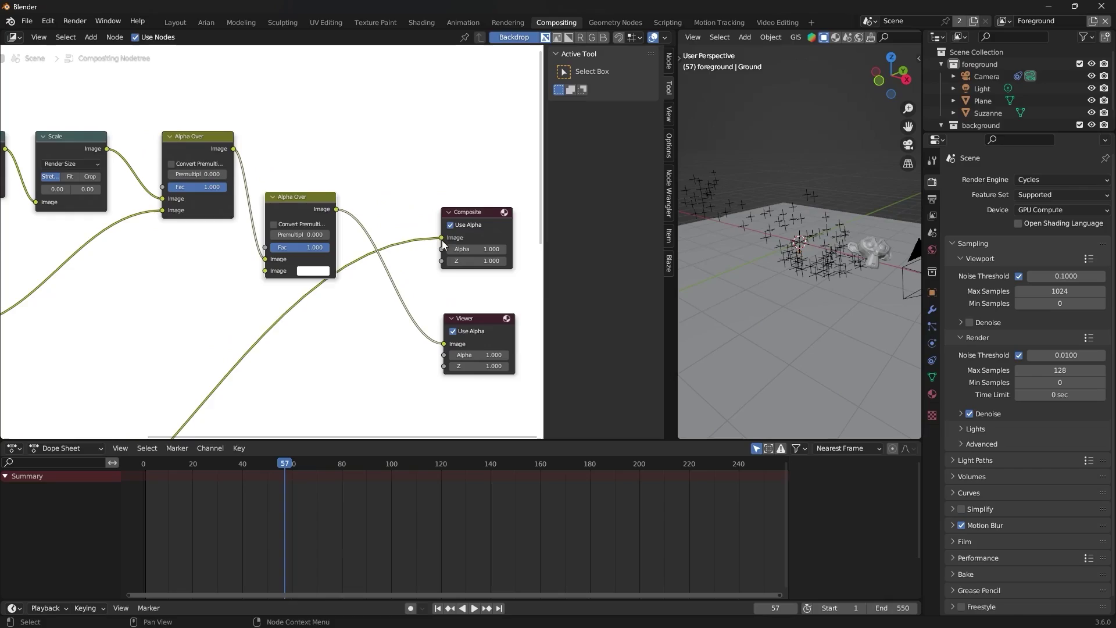
mouse_move(441, 237)
left_mouse_down()
mouse_move(441, 250)
mouse_move(441, 237)
left_mouse_up()
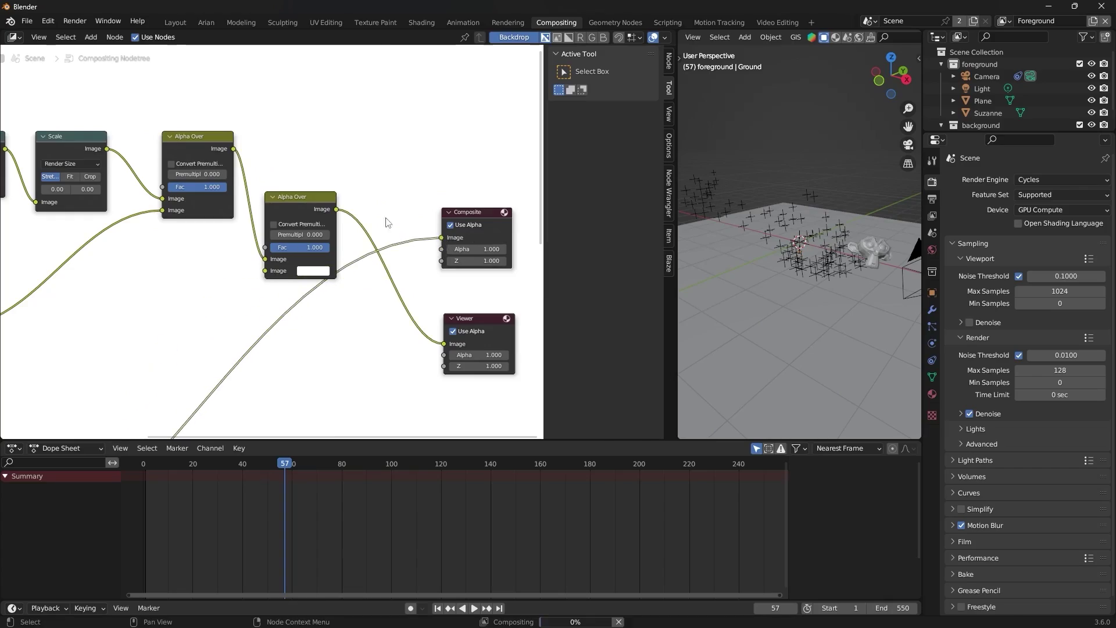
scroll(314, 149, "down", 3)
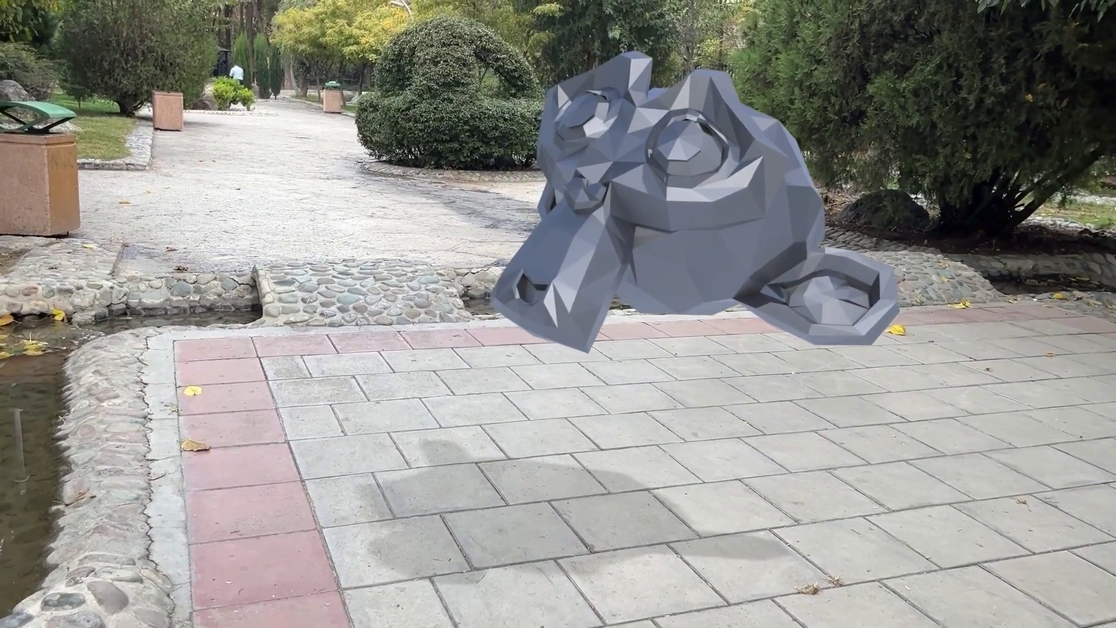